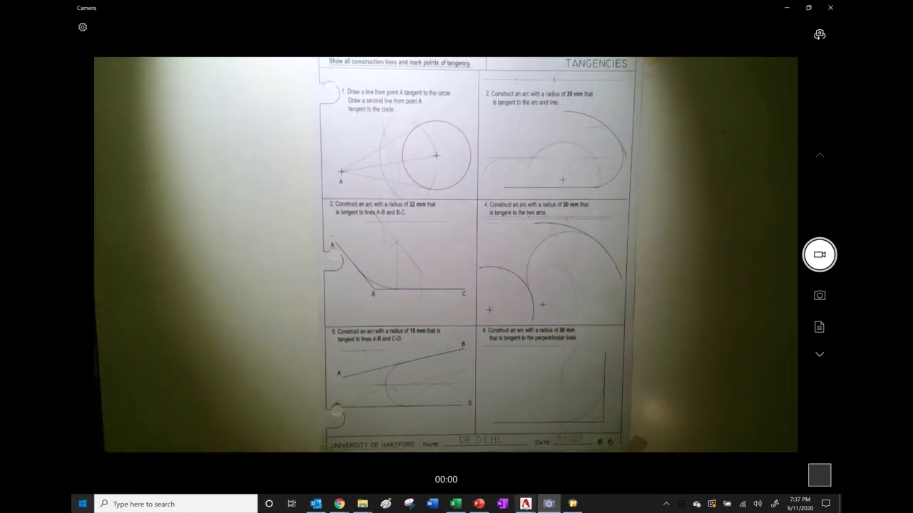
Switch to AutoCAD and close the Geometric Construction Exercise drawing, leaving the Tangencies 1 Exercise drawing open
mouse_move(525, 504)
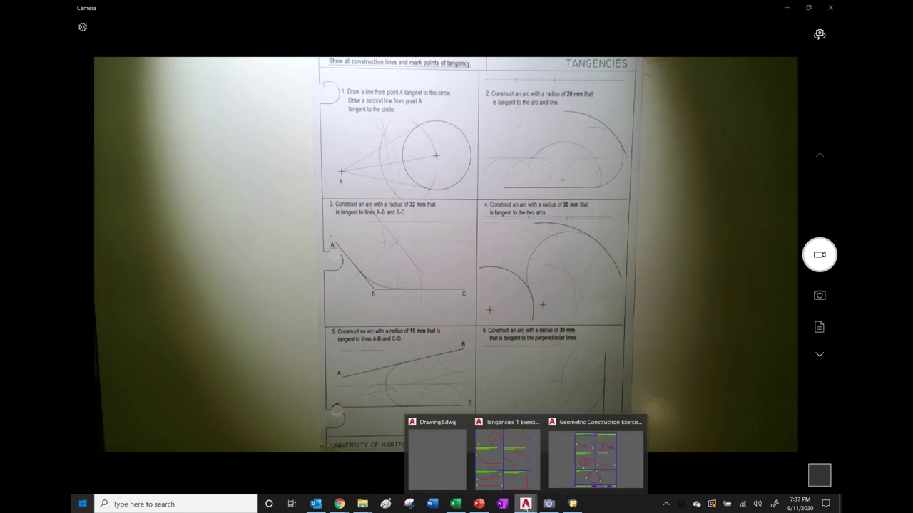
click(573, 467)
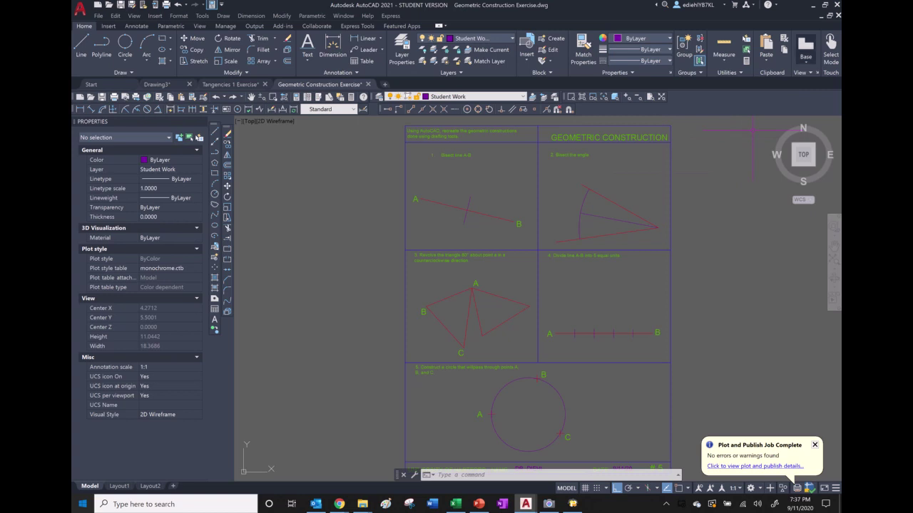
click(838, 15)
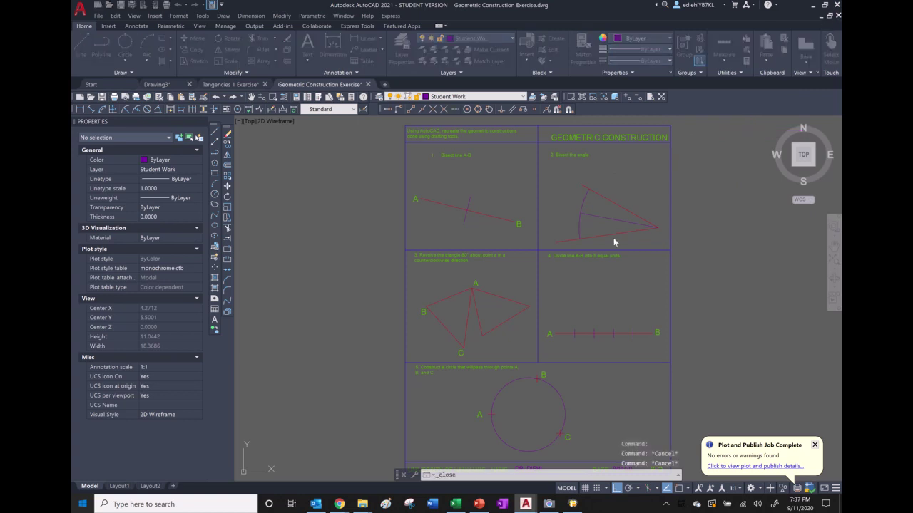
click(490, 277)
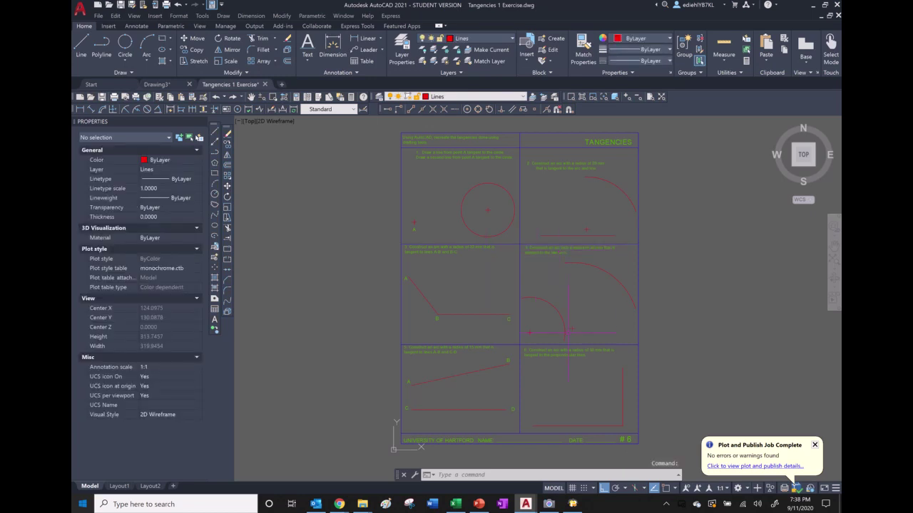
Make Student Work the current layer in the Tangencies 1 Exercise drawing
click(661, 97)
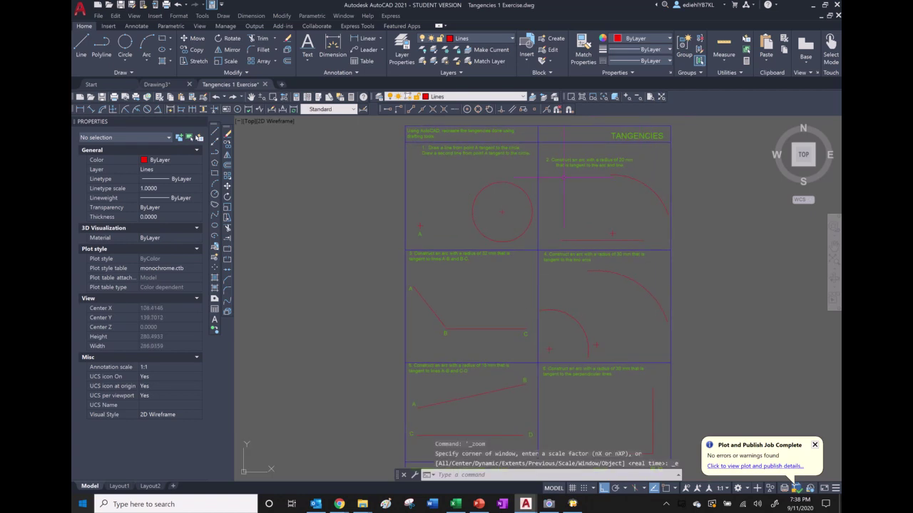
scroll(495, 182, up, 2)
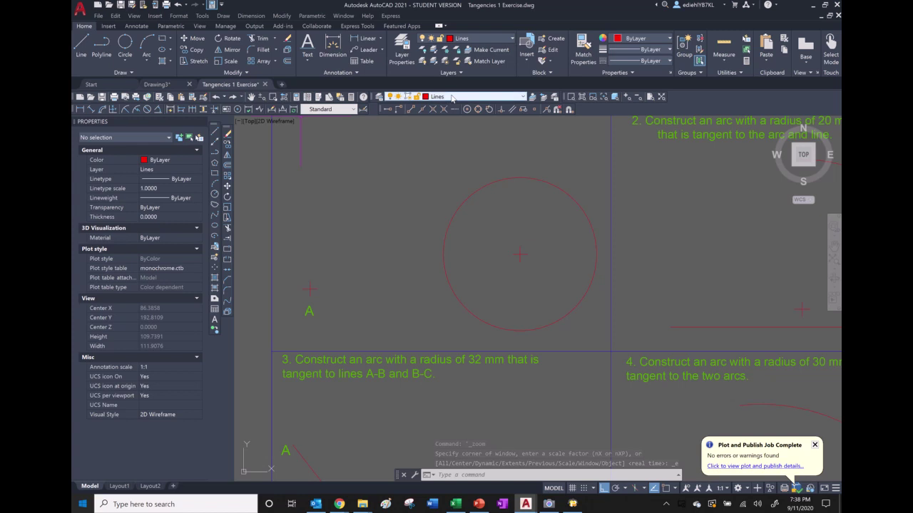
click(452, 98)
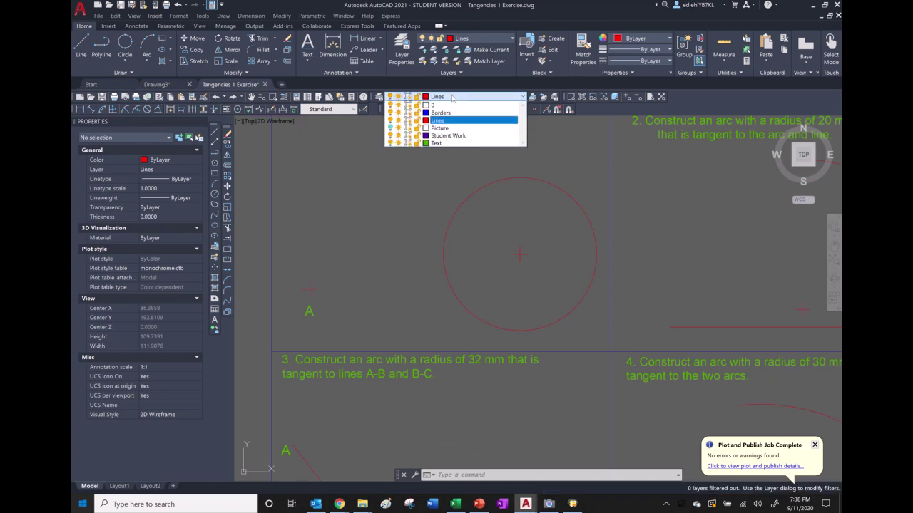
click(438, 134)
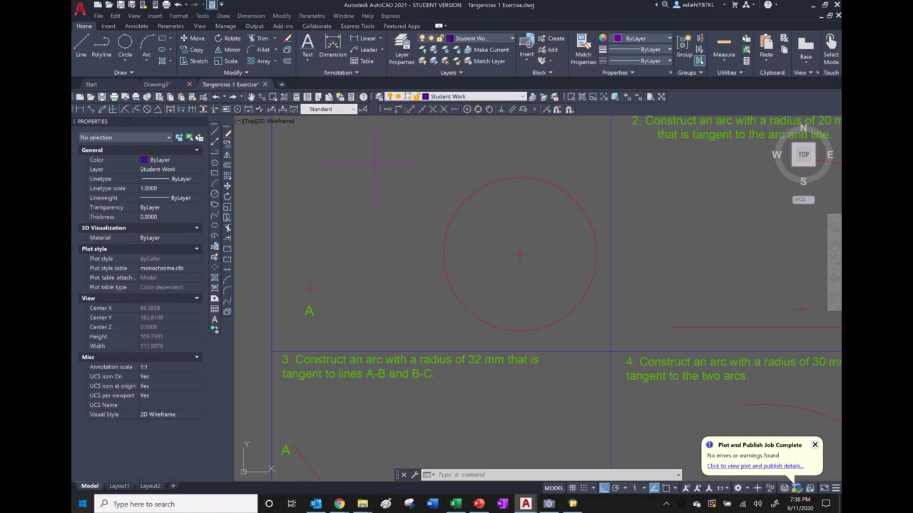
With object snap on and ortho off, draw a line from point A's intersection tangent to the circle's upper side in exercise 1
click(215, 134)
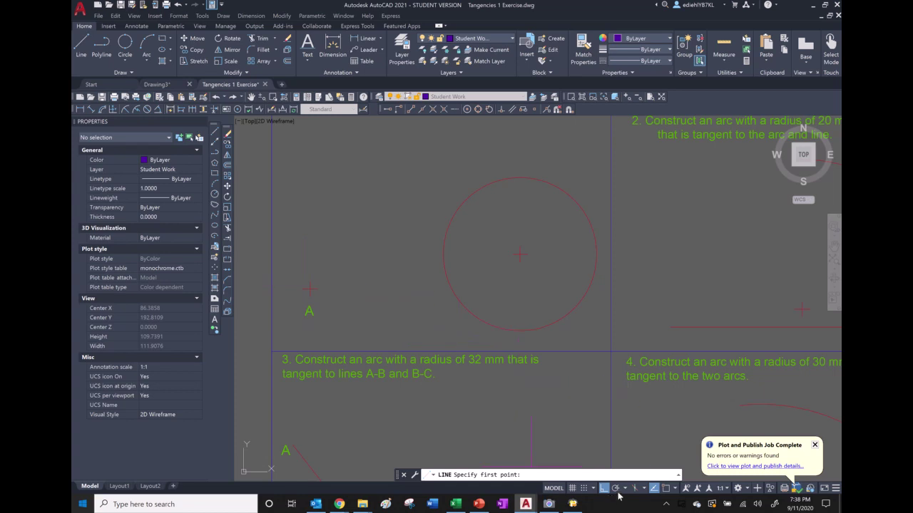
click(667, 490)
click(432, 112)
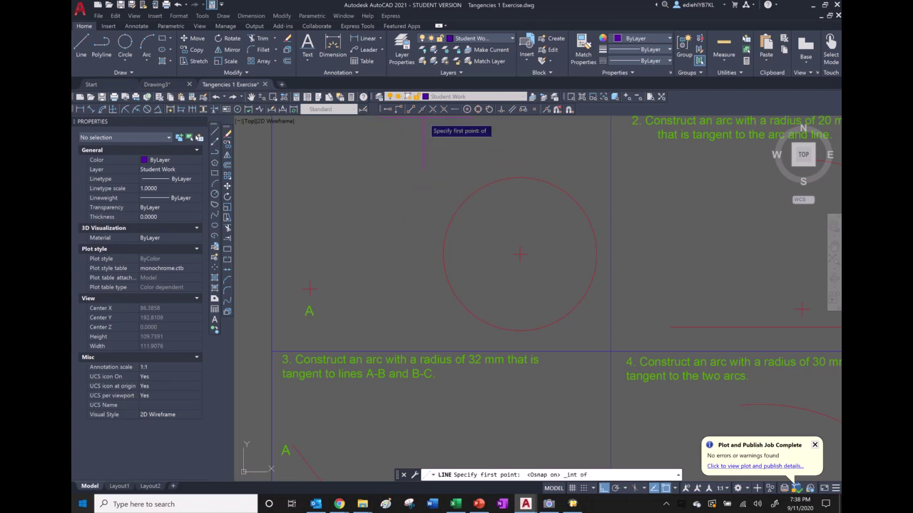
click(309, 289)
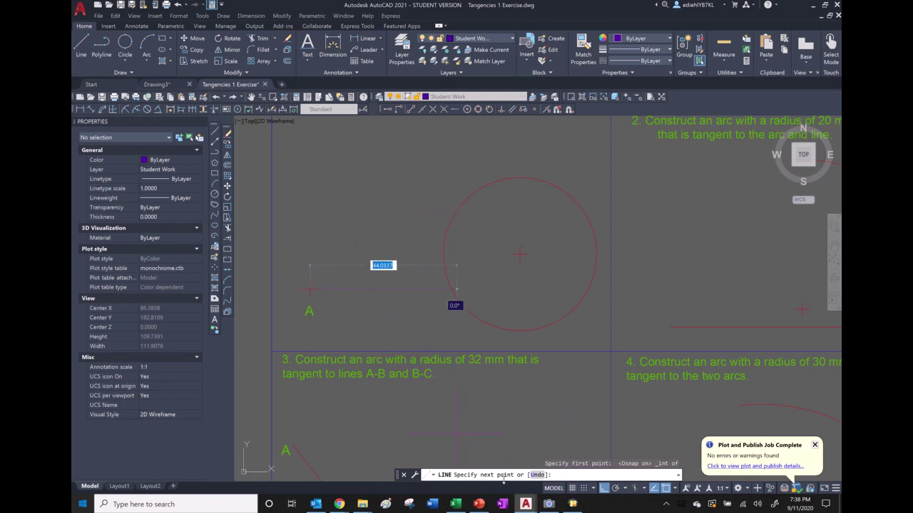
click(603, 488)
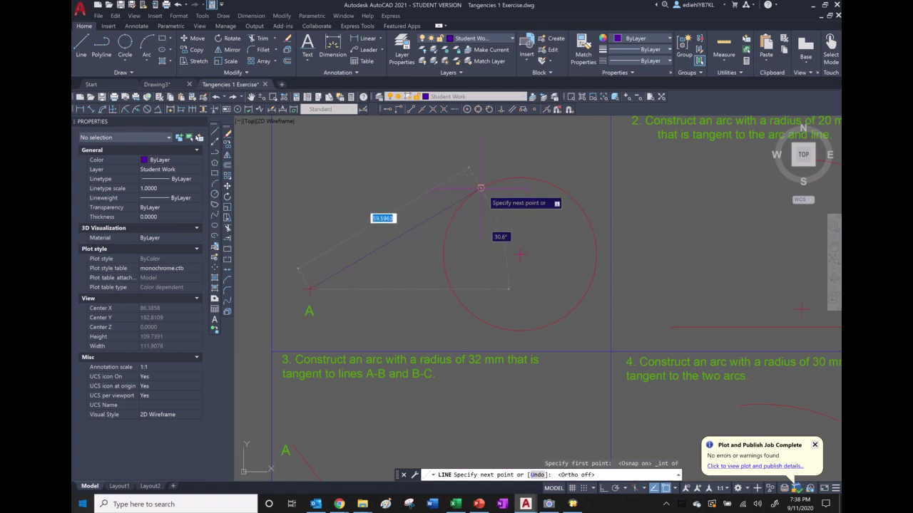
click(489, 109)
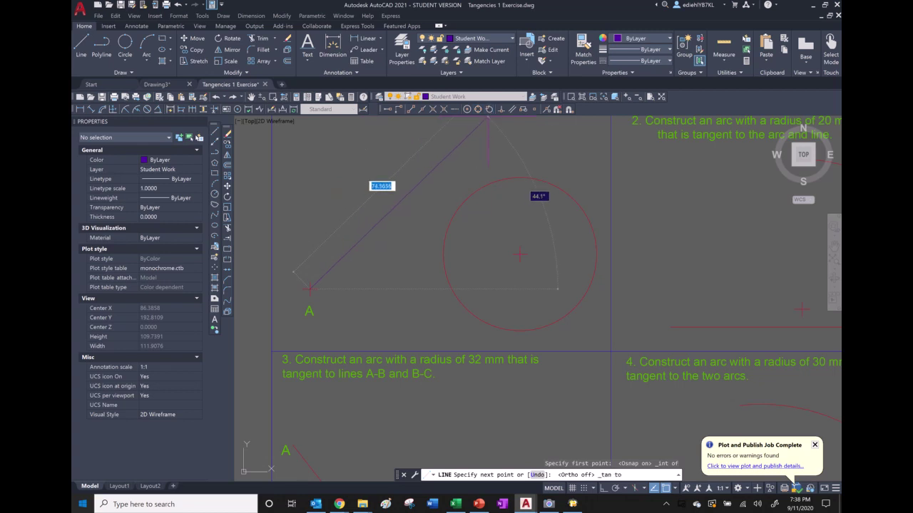
click(481, 187)
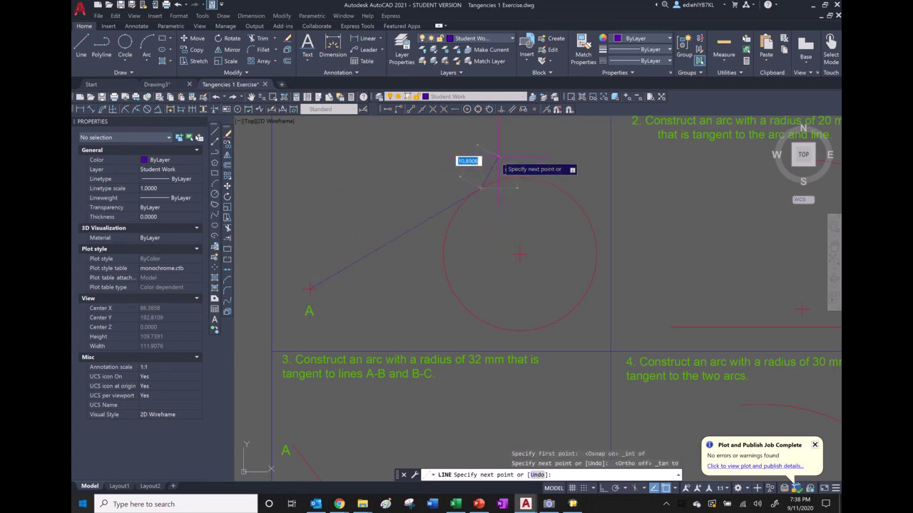
right_click(498, 157)
click(517, 163)
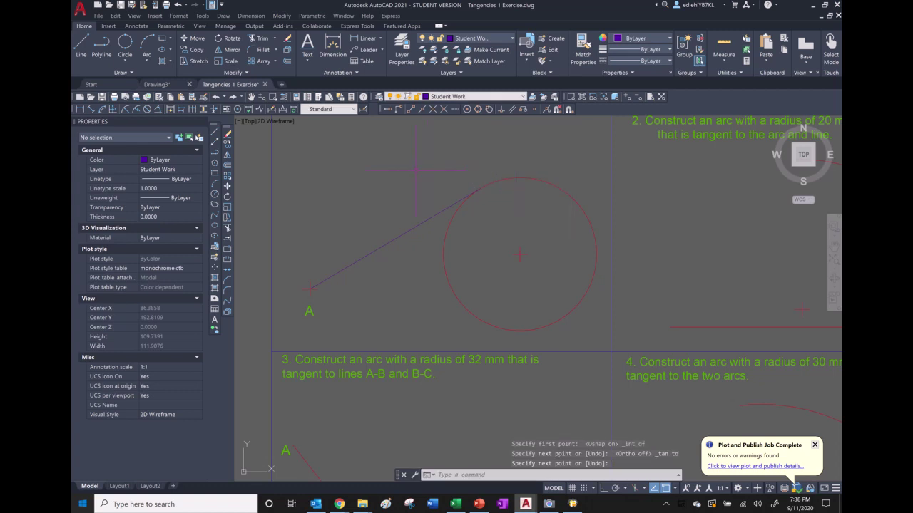
Draw a second line from point A tangent to the lower side of the circle in exercise 1
click(217, 134)
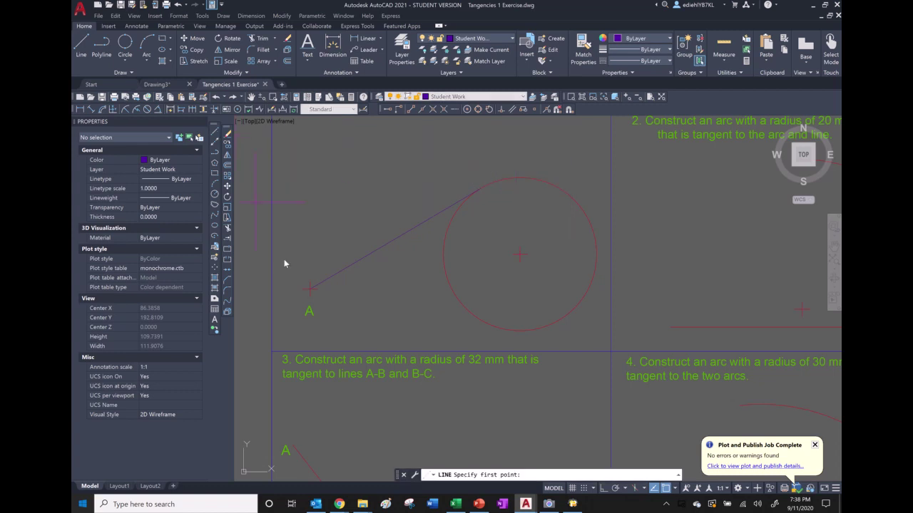
click(310, 289)
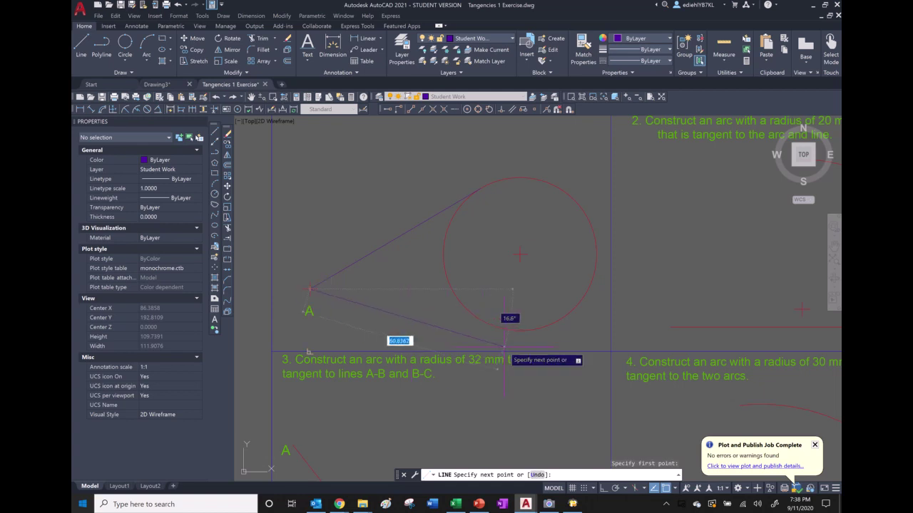
click(504, 346)
right_click(508, 310)
click(524, 315)
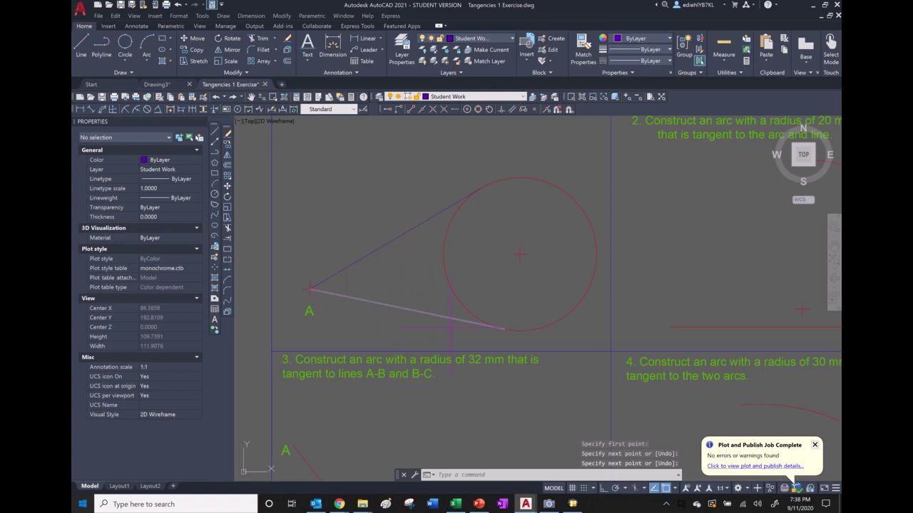
Inspect at close range where the lower line meets the circle in exercise 1
scroll(450, 328, up, 10)
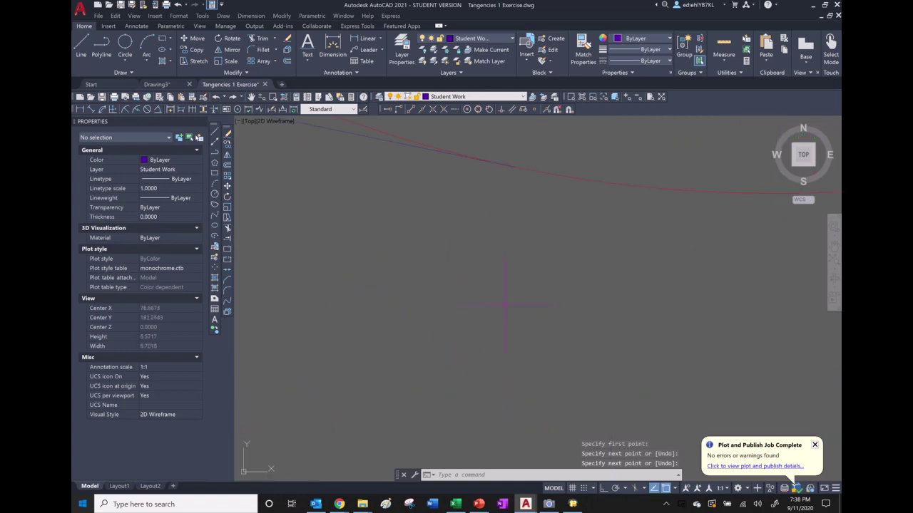
scroll(513, 167, up, 14)
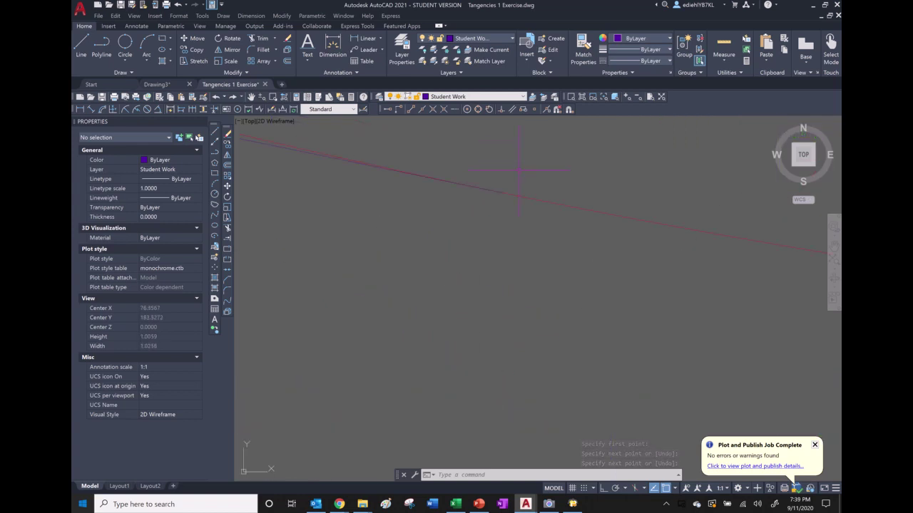
scroll(476, 240, down, 18)
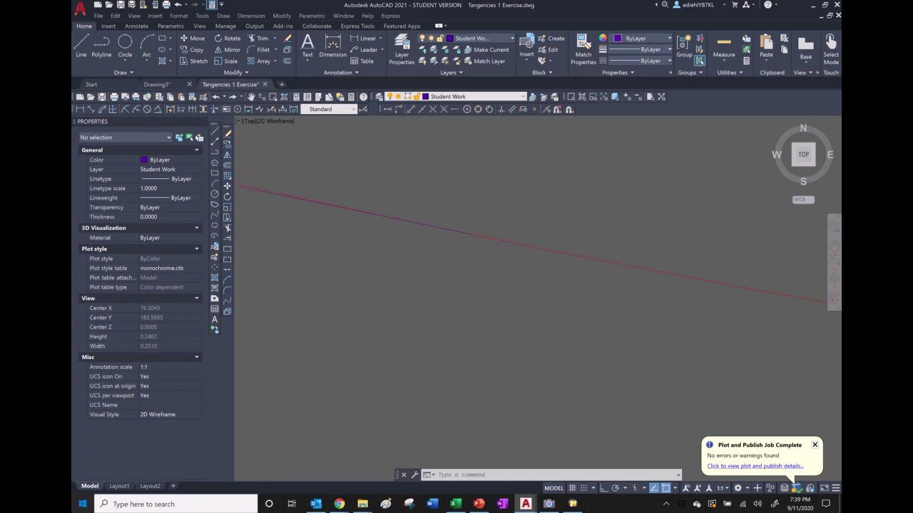
Highlight the horizontal line and the arc of exercise 2, and clear the selection
scroll(526, 206, up, 2)
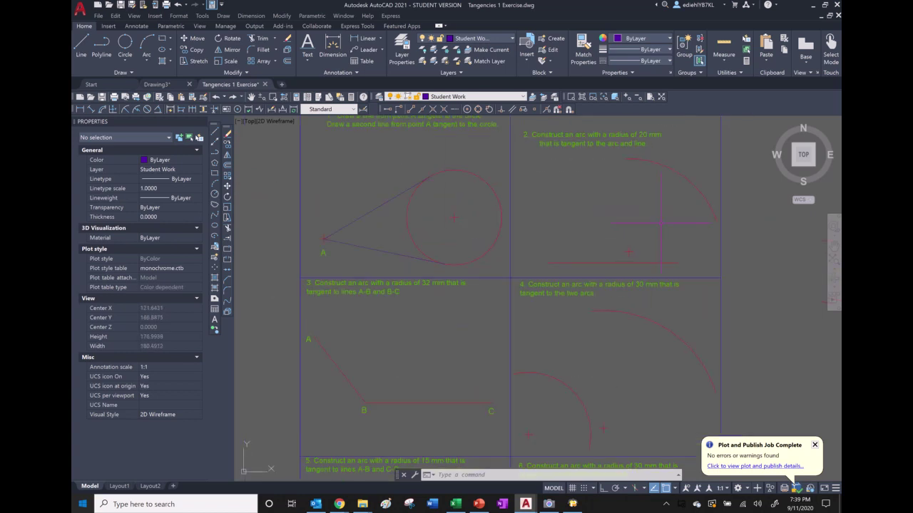
scroll(720, 237, up, 3)
scroll(716, 214, down, 5)
scroll(711, 191, up, 4)
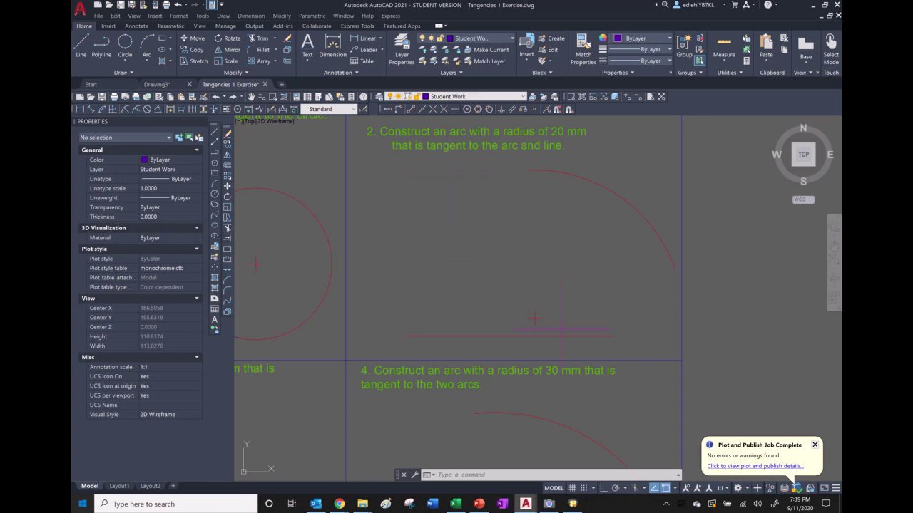
click(562, 335)
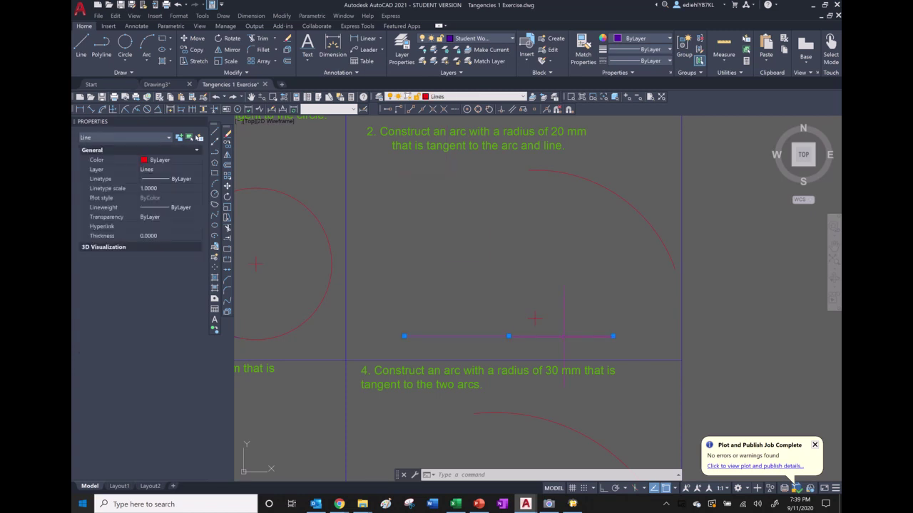
click(650, 218)
click(622, 228)
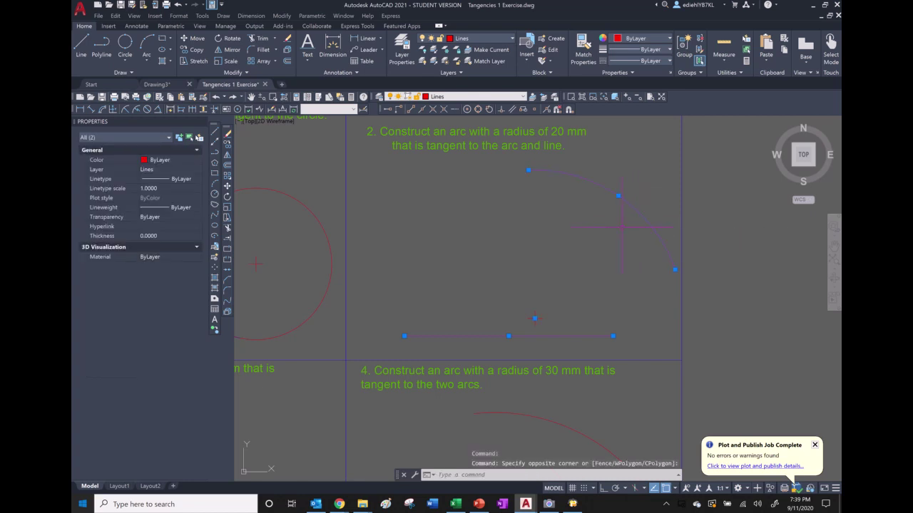
key(Escape)
key(Escape)
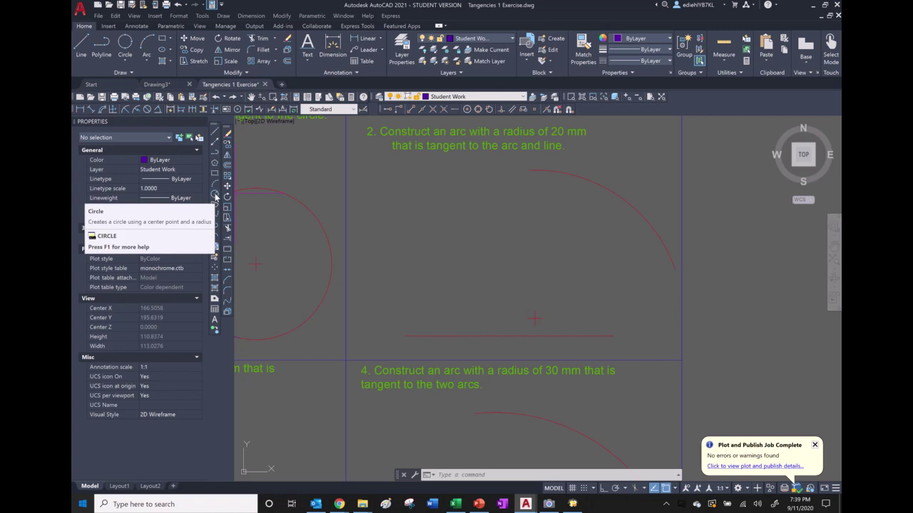
Draw a Tan, Tan, Radius circle with a radius of 20 mm, tangent to the line and the arc in exercise 2
click(127, 61)
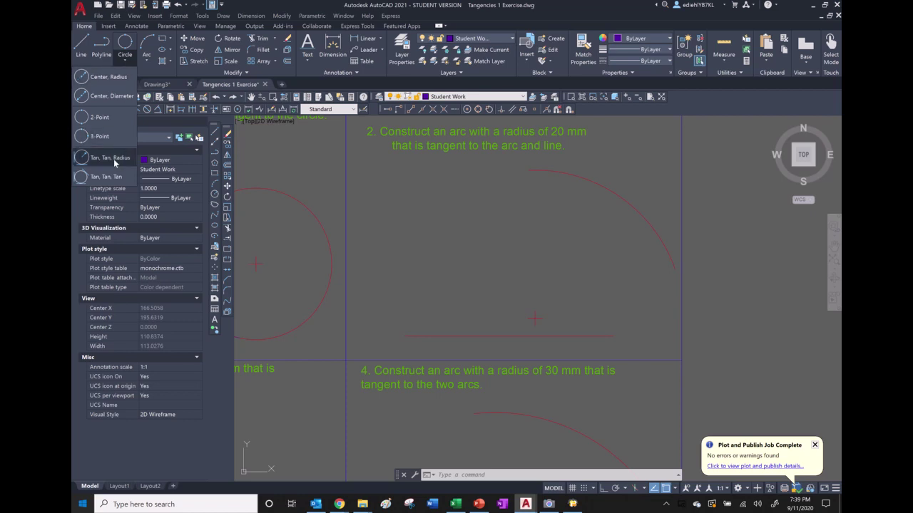
click(114, 162)
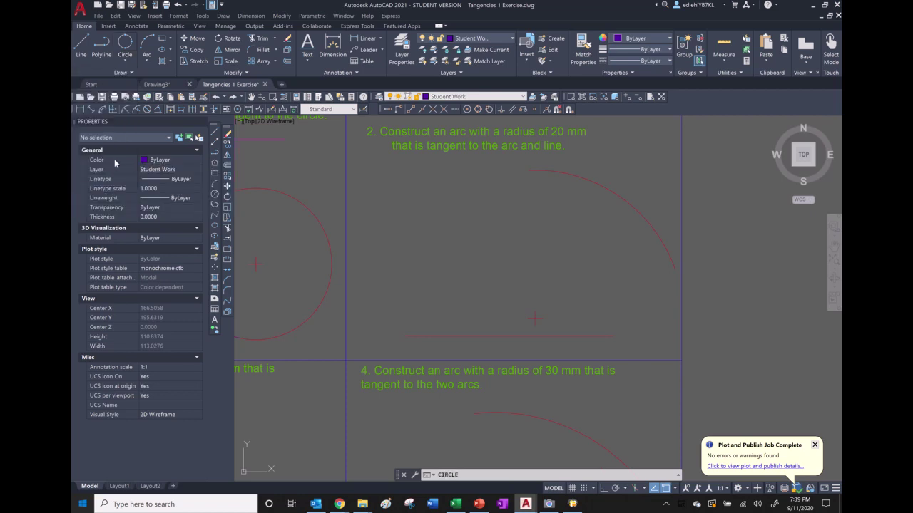
click(563, 336)
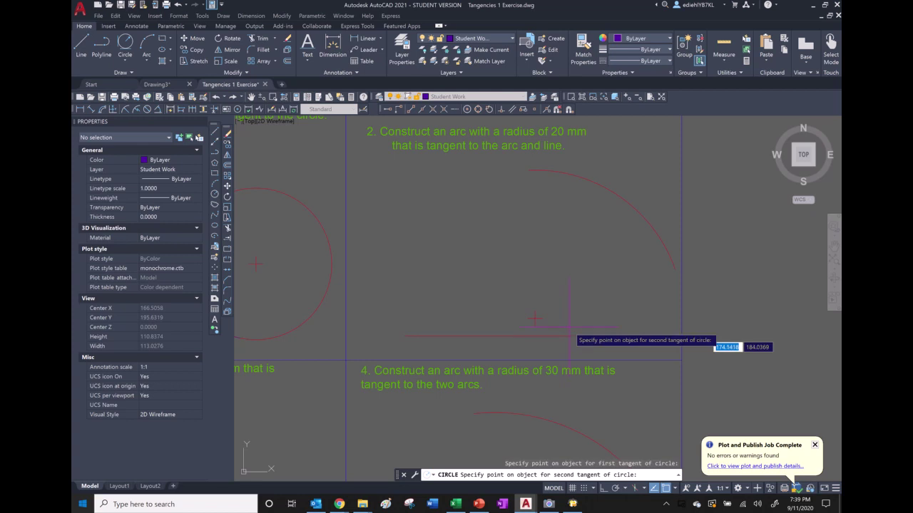
click(636, 223)
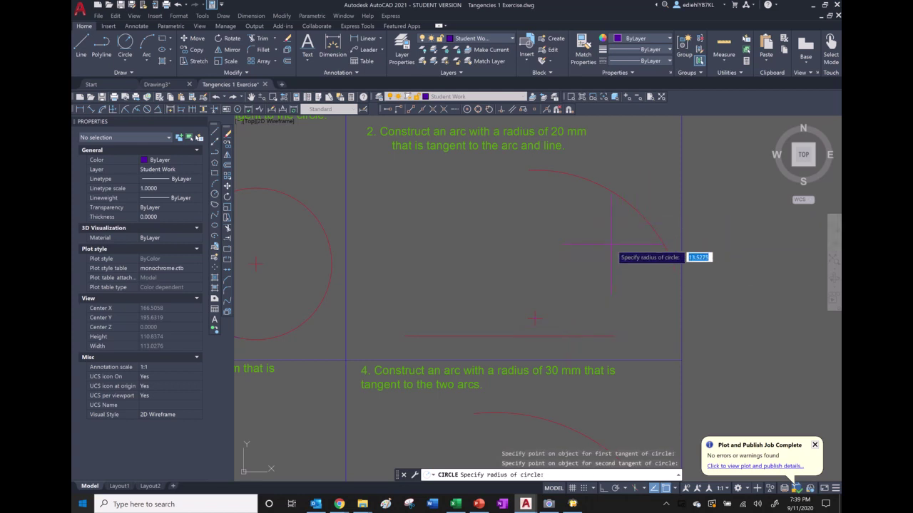
text(20)
key(Return)
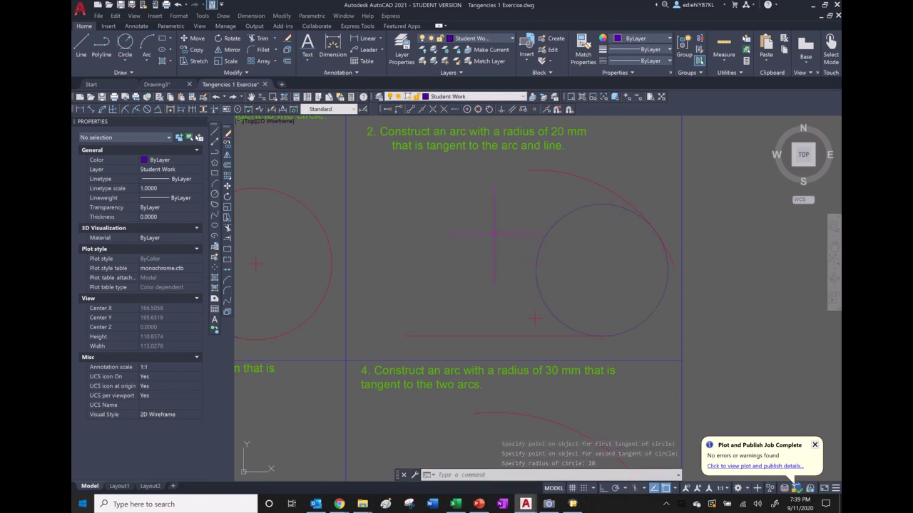
Delete the circle tangent to the line and arc in exercise 2
click(558, 220)
key(Delete)
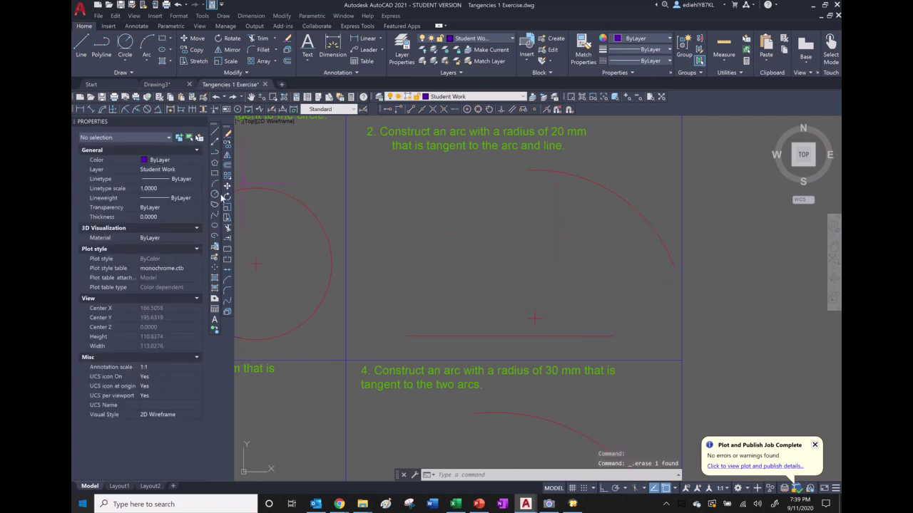
click(214, 194)
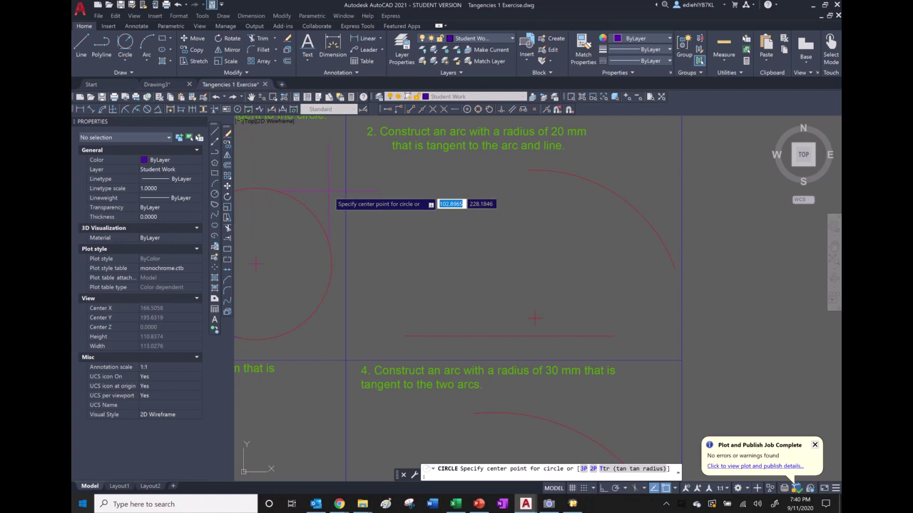
key(Escape)
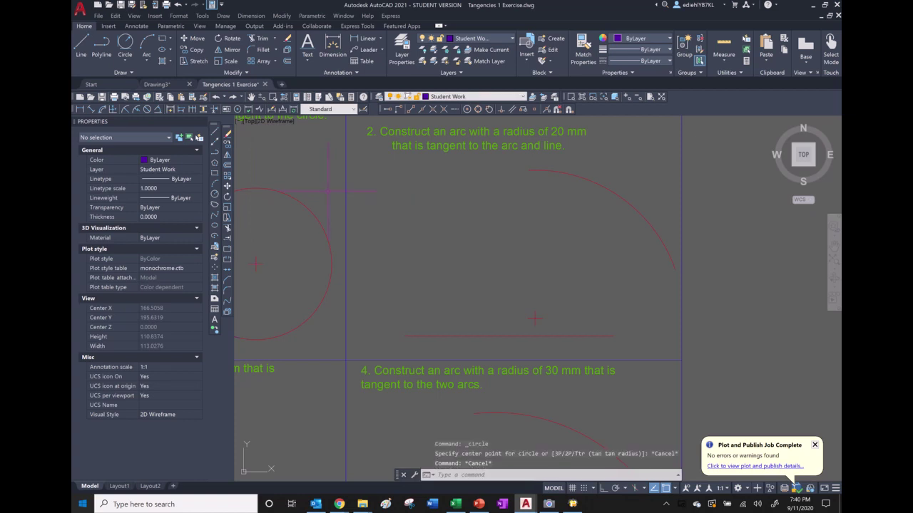
Draw a Tan, Tan, Radius circle of 20 mm radius tangent to the line and the arc in exercise 2, and delete it
click(223, 15)
mouse_move(243, 131)
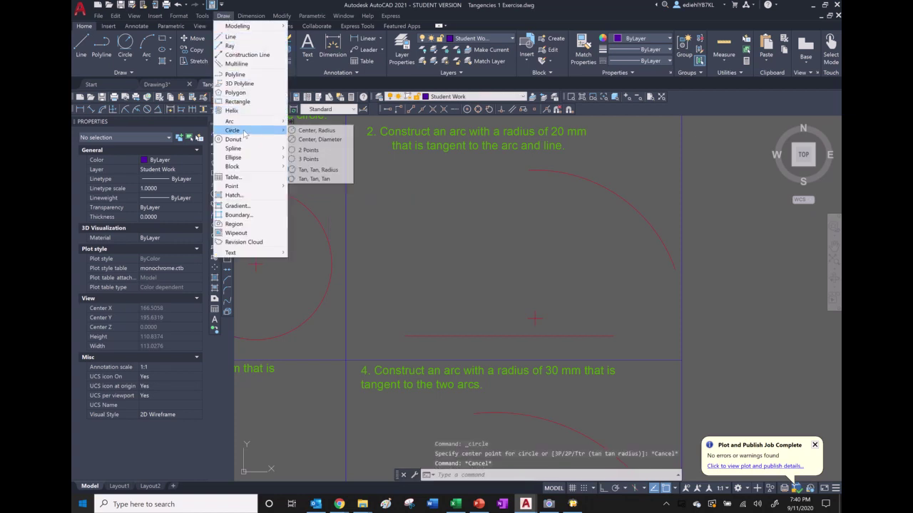
click(314, 171)
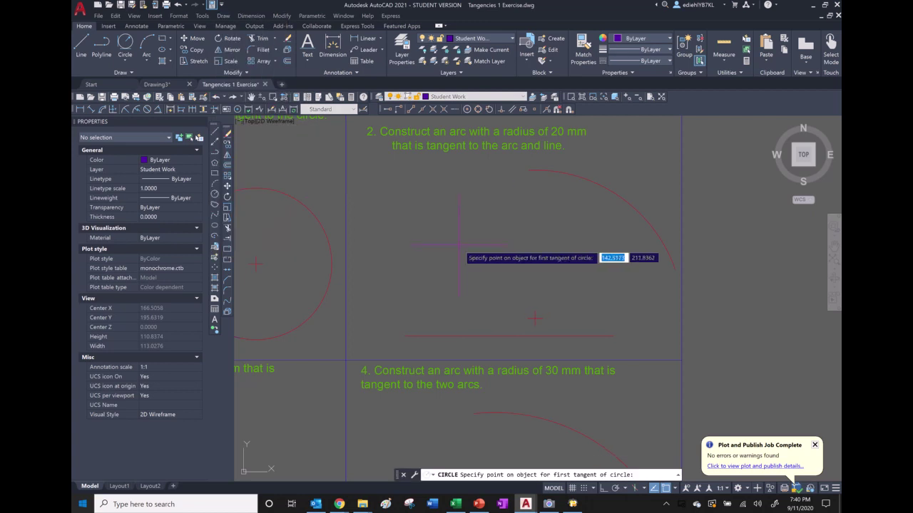
click(583, 336)
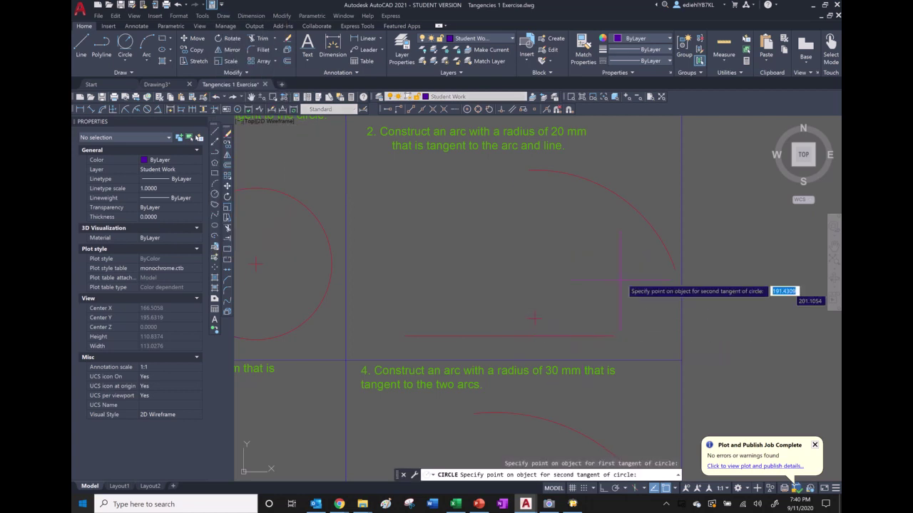
click(650, 226)
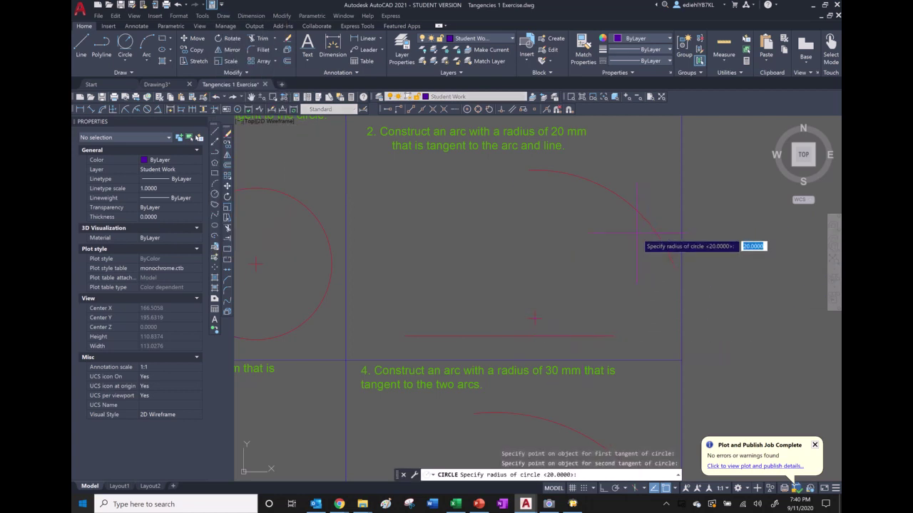
text(20)
key(Return)
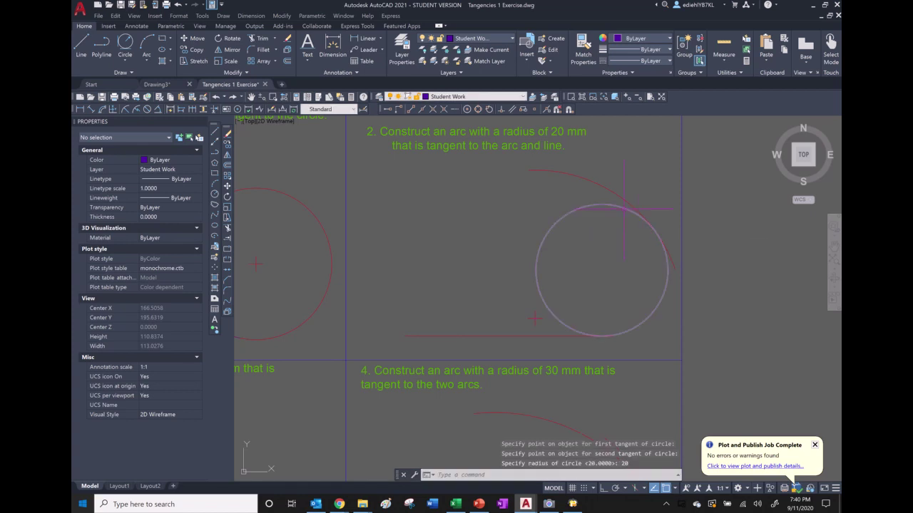
click(624, 210)
key(Delete)
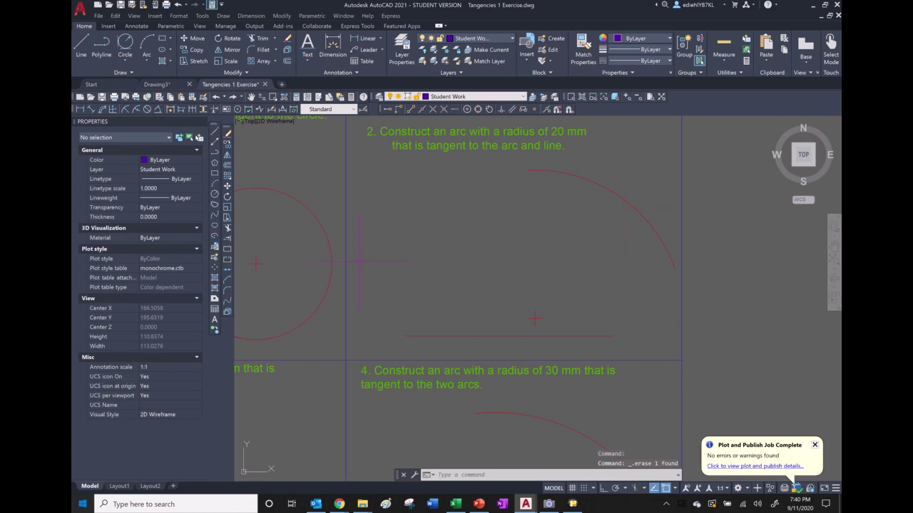
Draw a circle tangent to exercise 2's horizontal line and arc, using the Ttr option with a radius of 20 mm
click(215, 193)
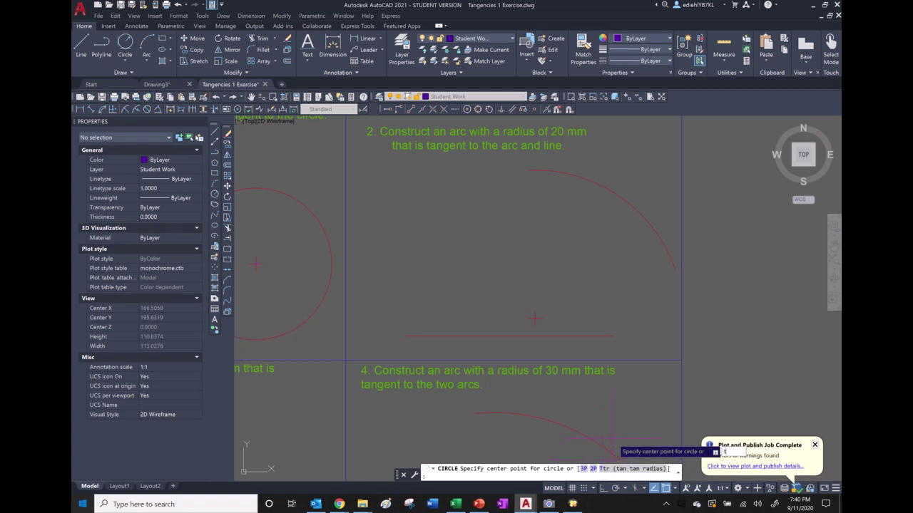
text(t)
key(Return)
click(579, 335)
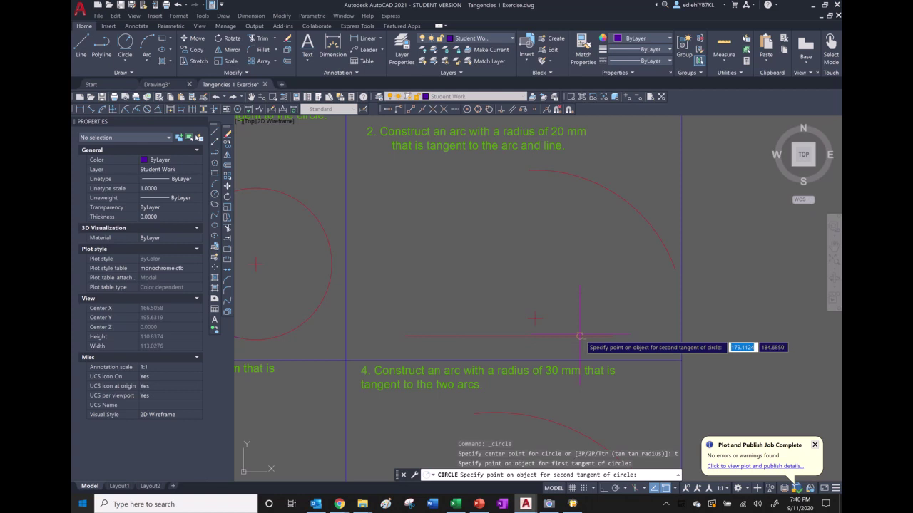
click(644, 219)
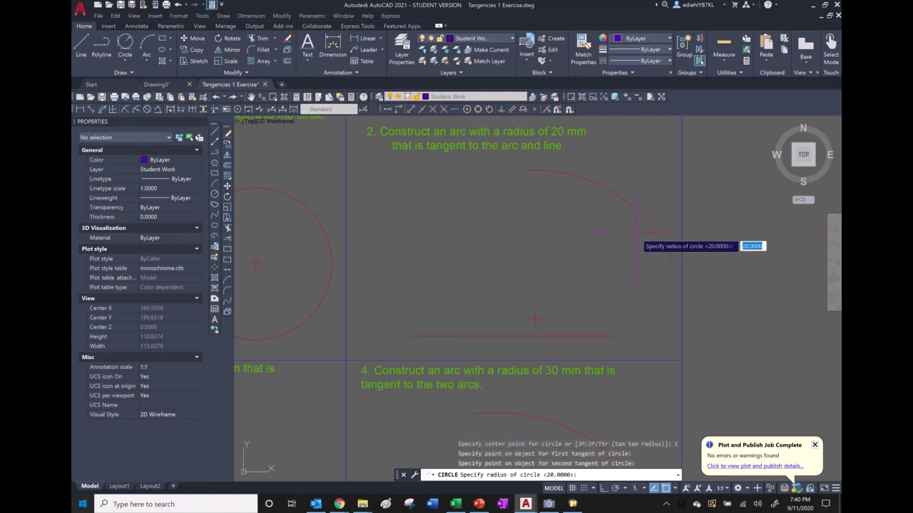
text(20)
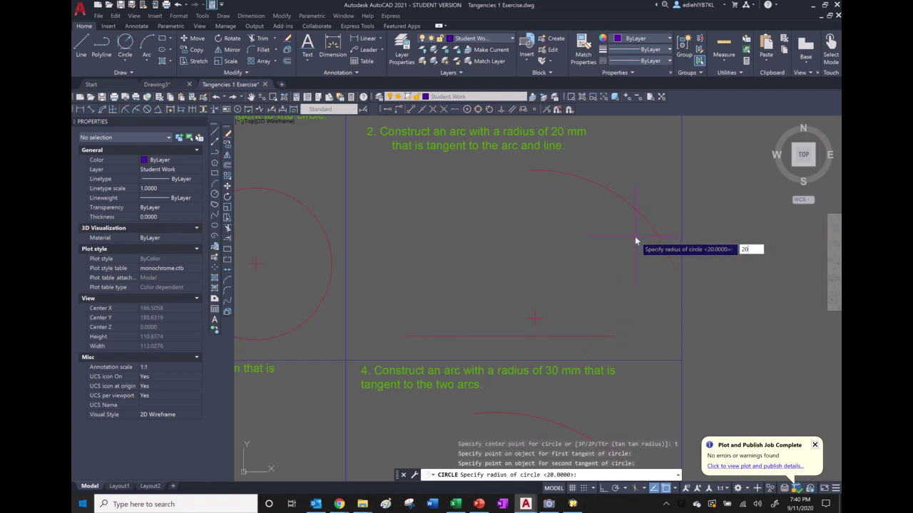
key(Return)
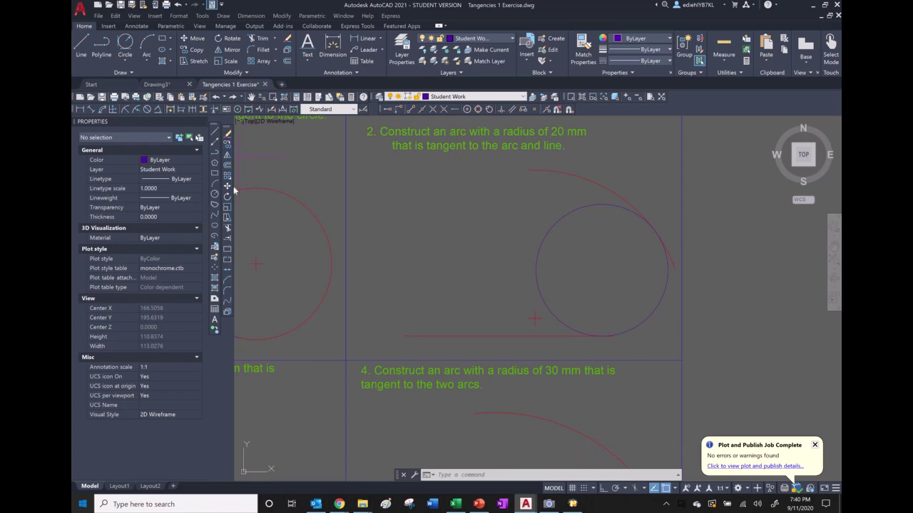
Trim away the inner part of the circle in exercise 2, using the horizontal line and the arc as cutting edges
click(228, 229)
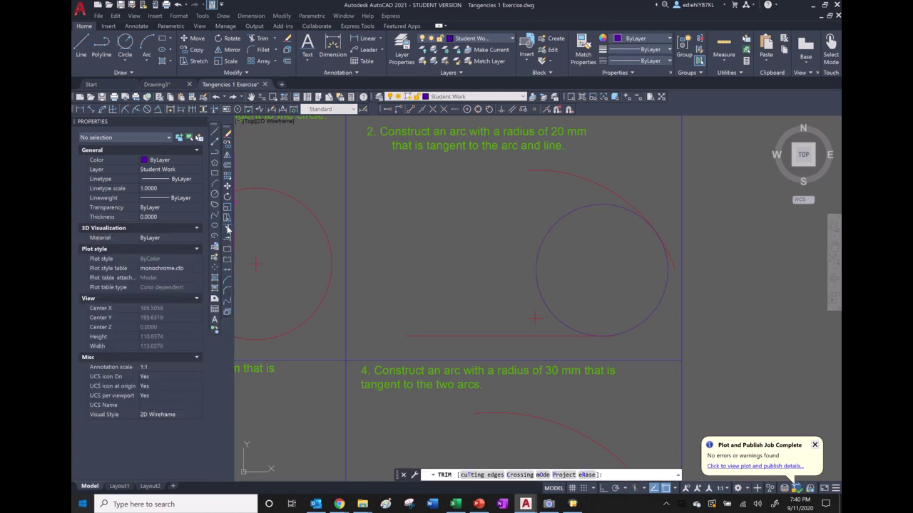
right_click(483, 261)
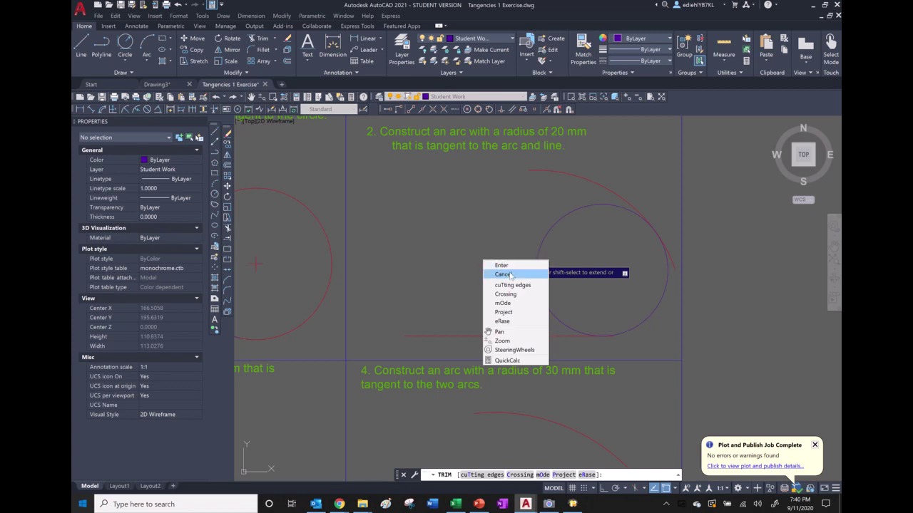
click(513, 285)
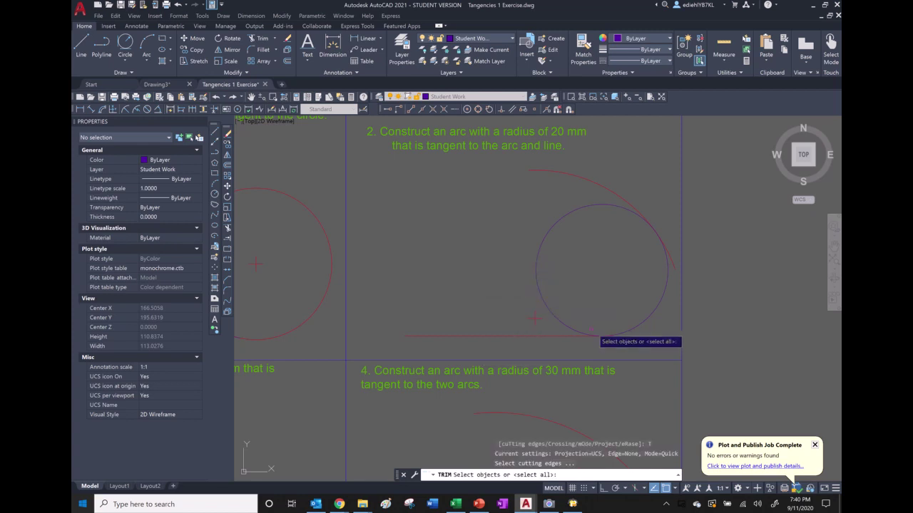
click(586, 337)
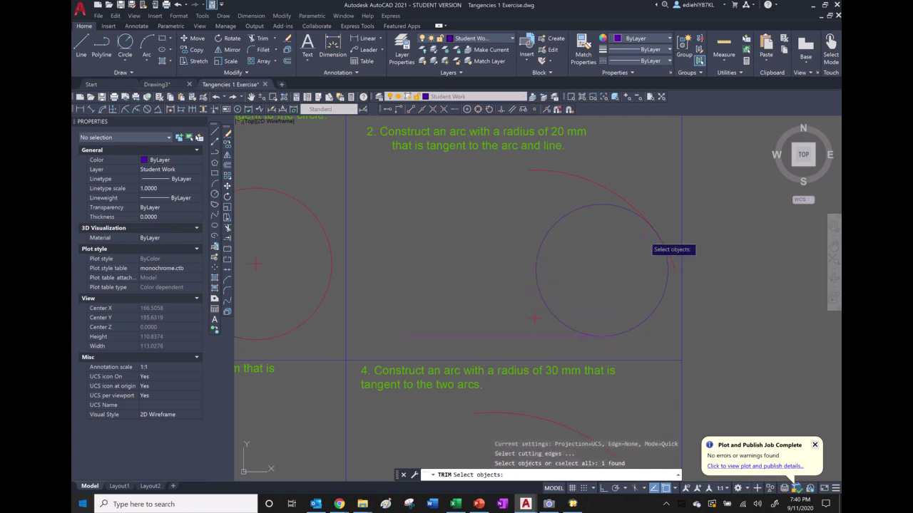
click(639, 205)
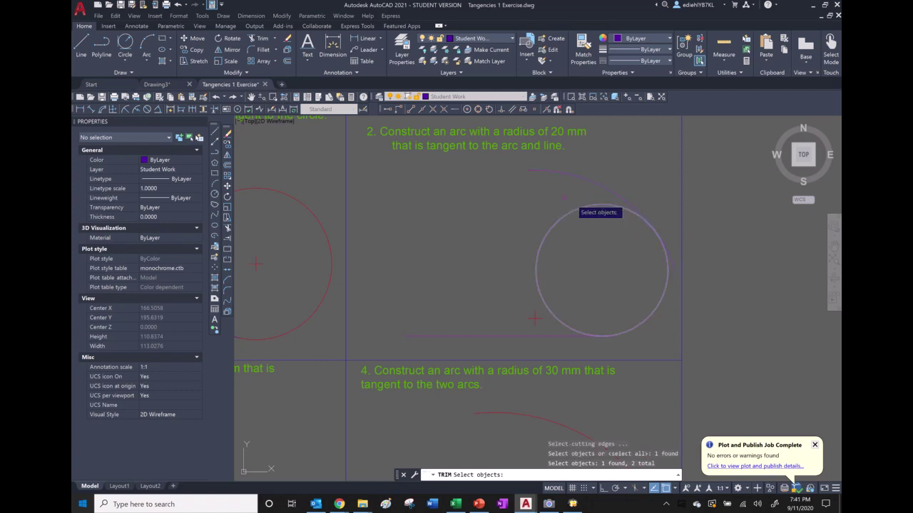
key(Return)
click(572, 210)
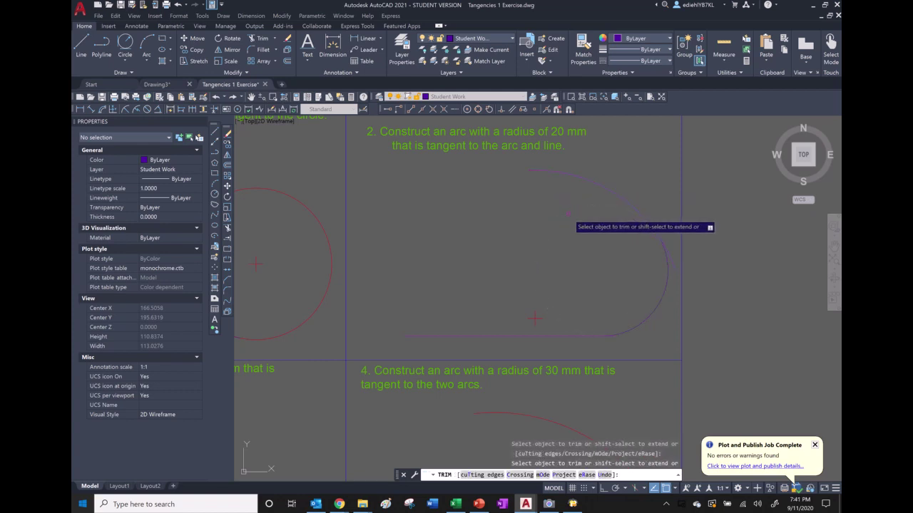
right_click(586, 272)
click(605, 276)
Check the tangent points of the trimmed 20 mm arc in exercise 2 and delete that arc
scroll(482, 271, down, 5)
scroll(482, 271, up, 10)
scroll(661, 318, up, 10)
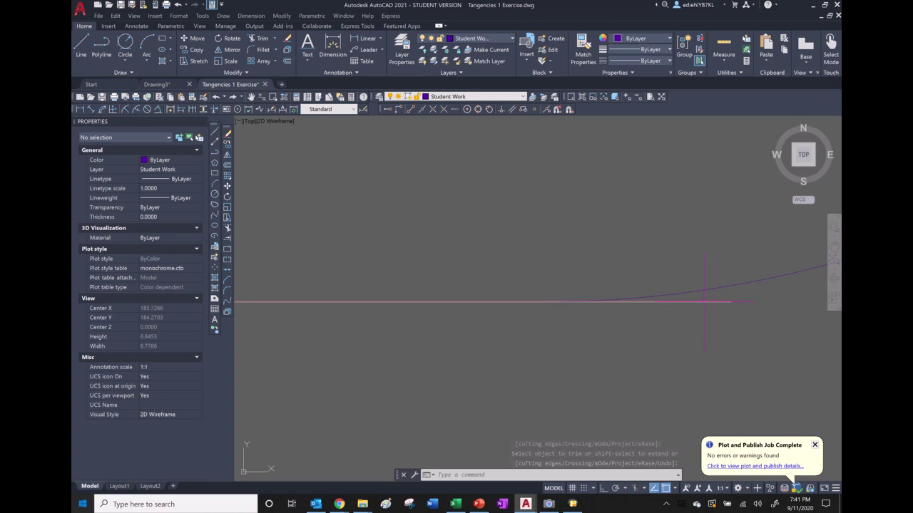
scroll(585, 301, down, 10)
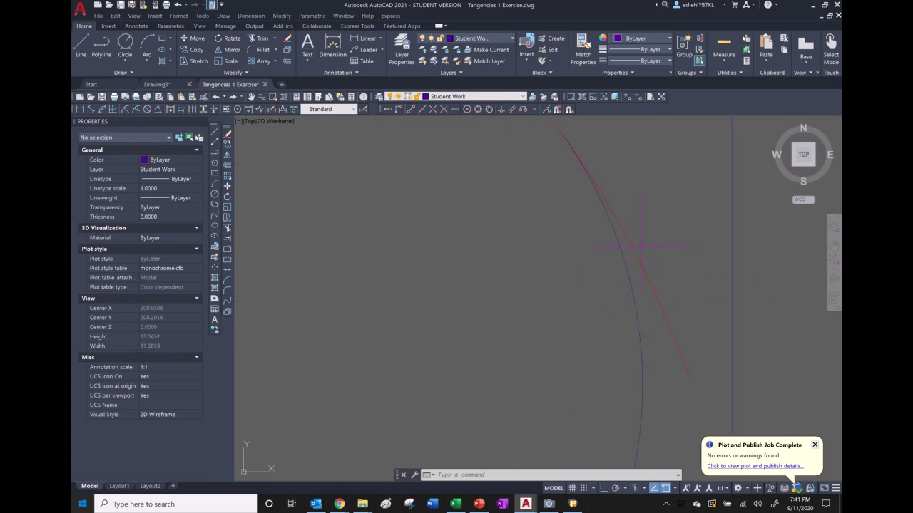
scroll(633, 255, down, 10)
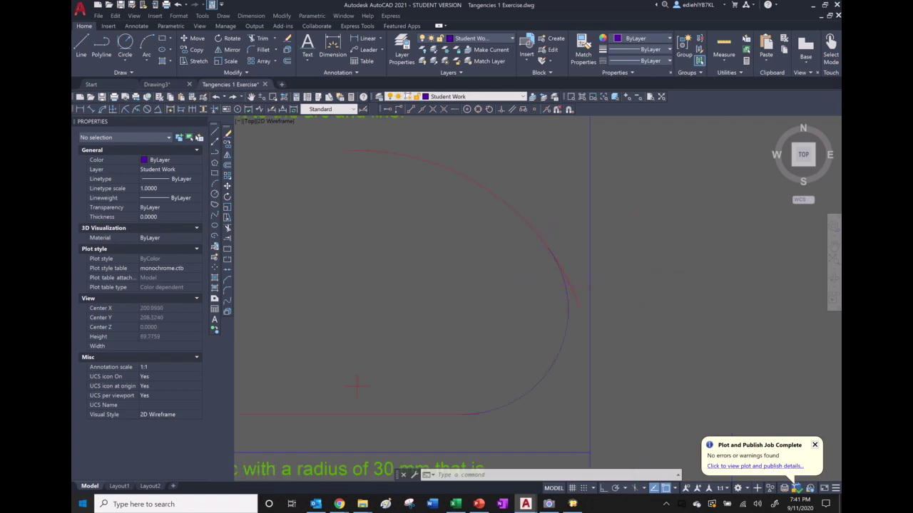
scroll(499, 310, up, 4)
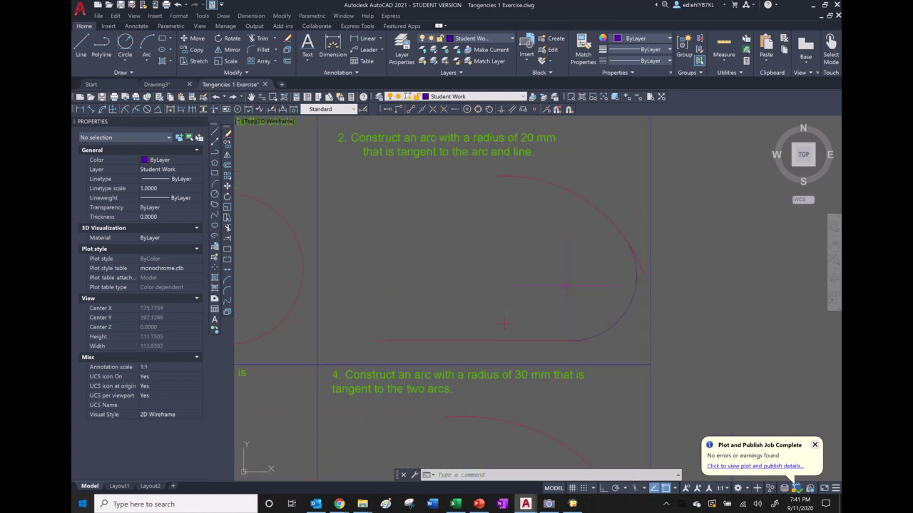
click(636, 290)
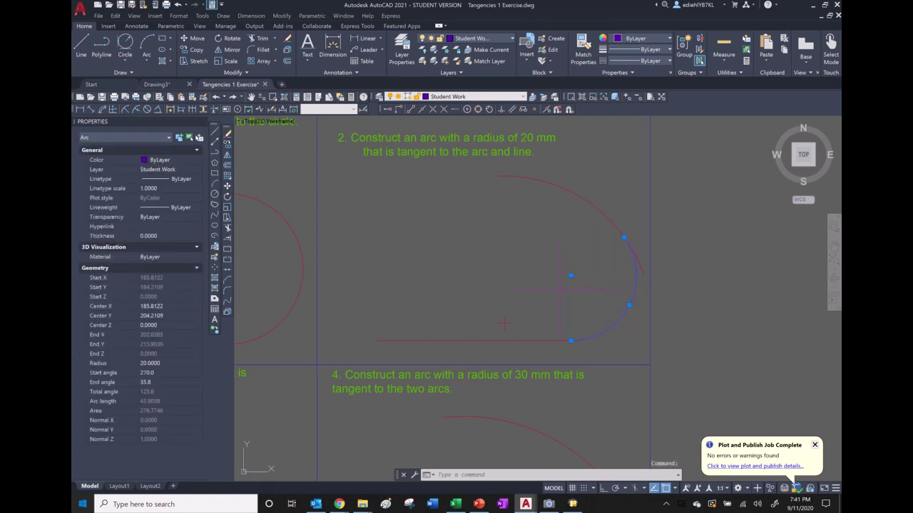
key(Delete)
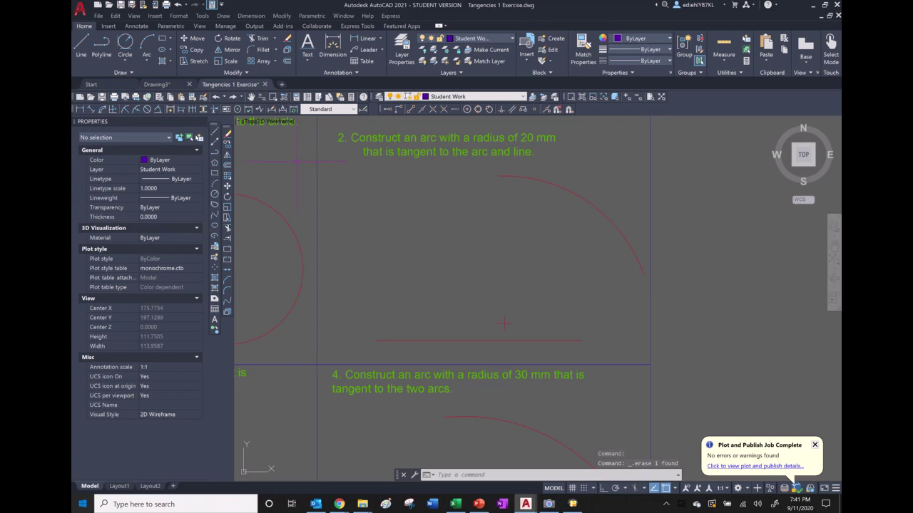
Fillet the horizontal line and the arc of exercise 2 with a radius of 20 mm
click(228, 292)
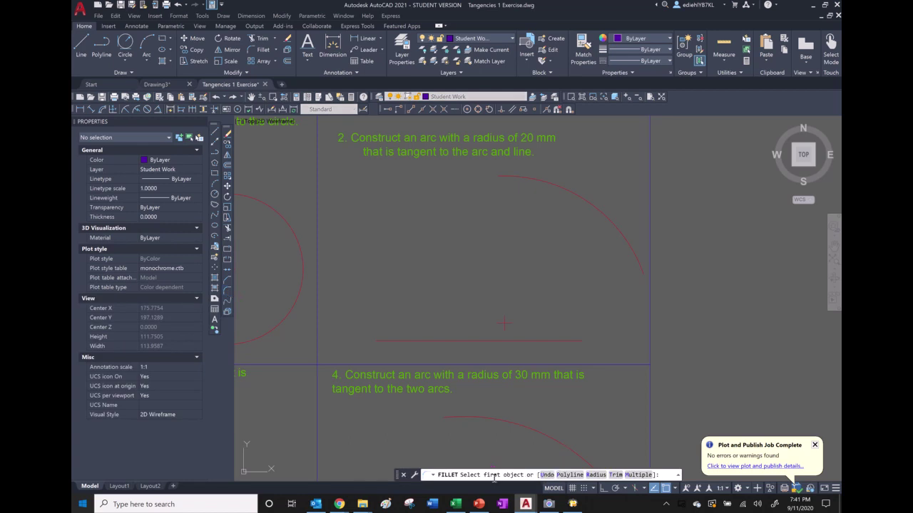
click(595, 475)
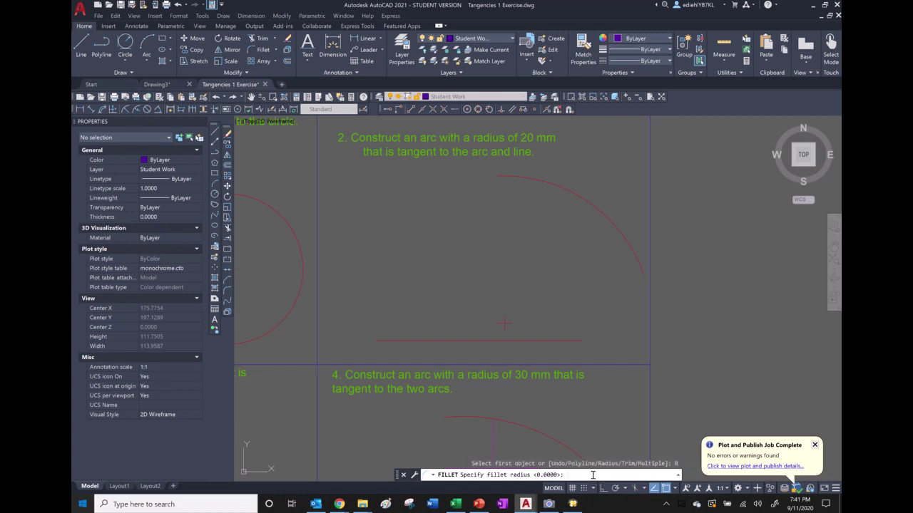
text(20)
key(Return)
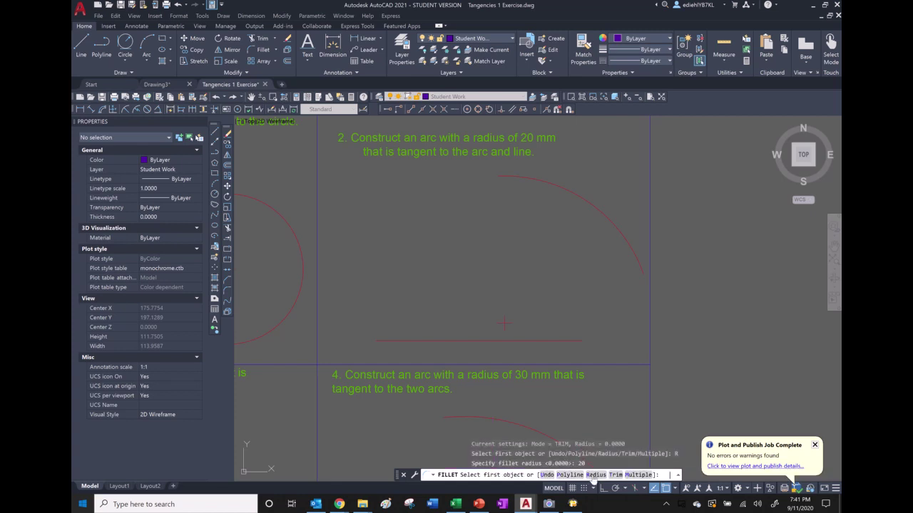
click(570, 342)
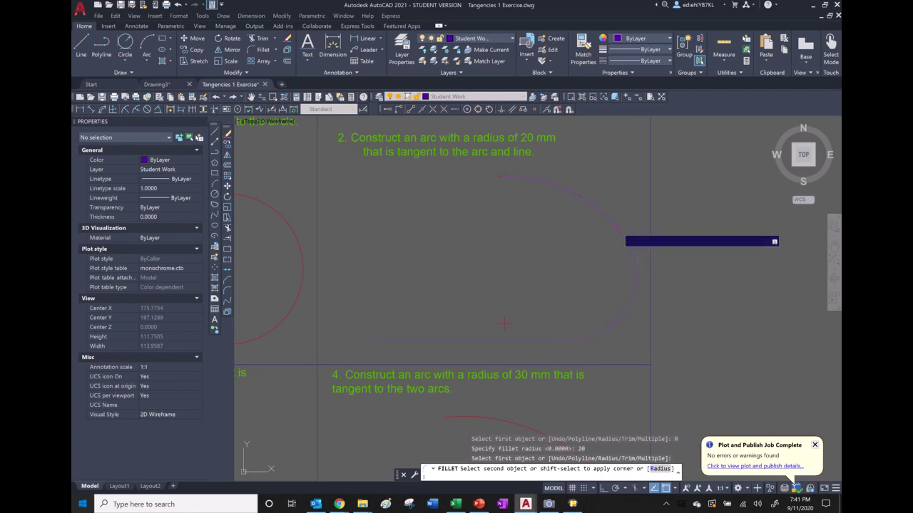
click(623, 235)
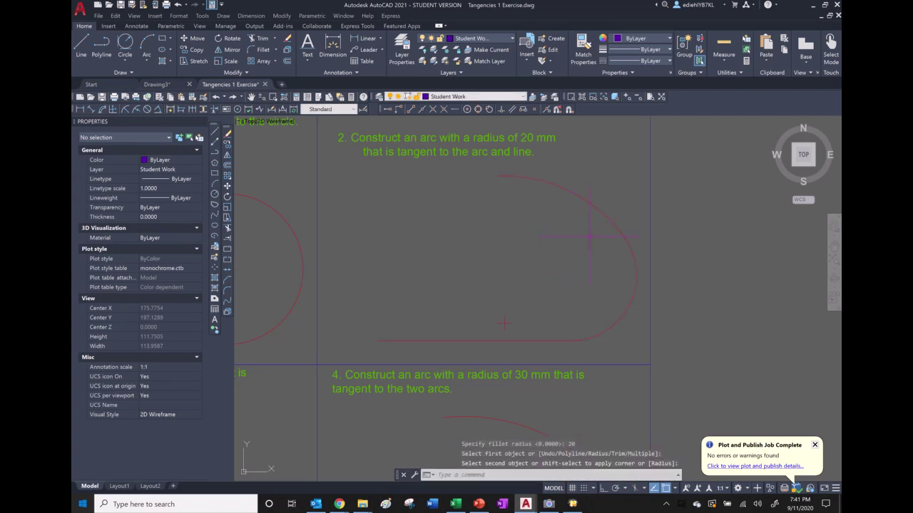
Move the fillet arc of exercise 2 to the Student Work layer and clear the selection
click(623, 316)
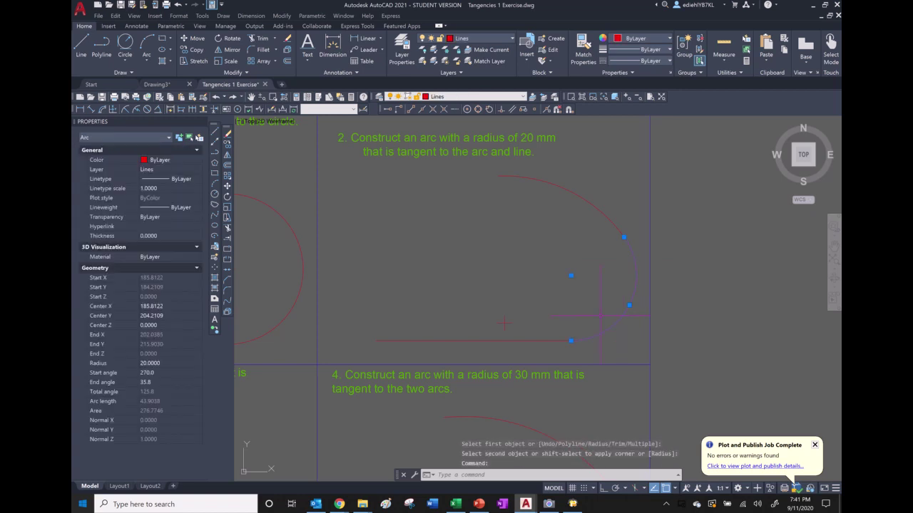
key(Escape)
key(Escape)
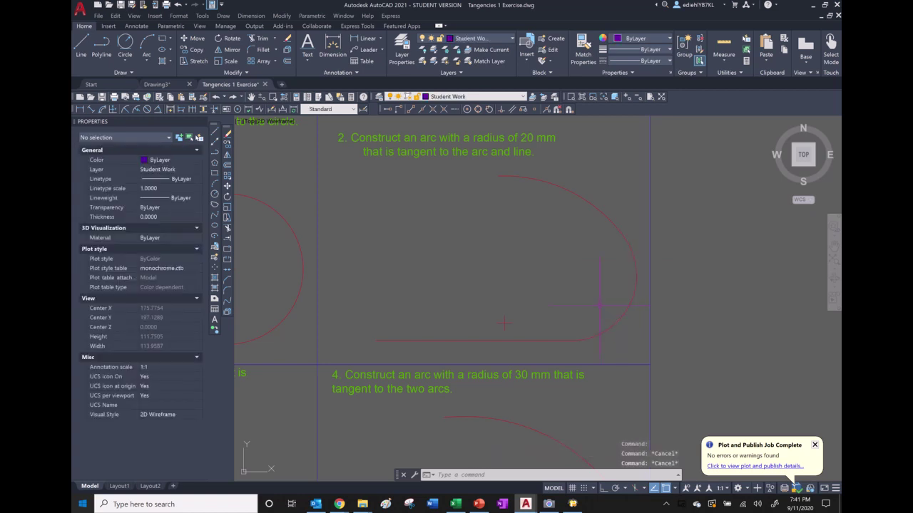
click(636, 279)
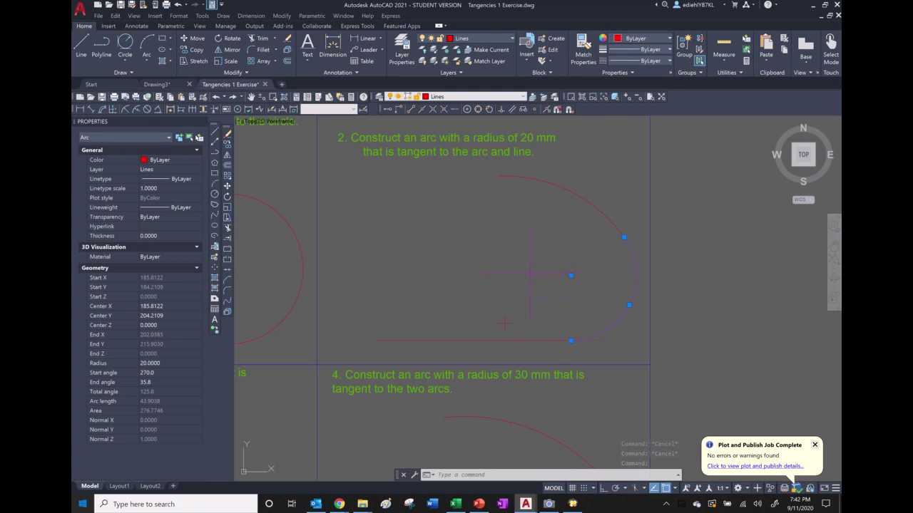
click(494, 97)
click(466, 136)
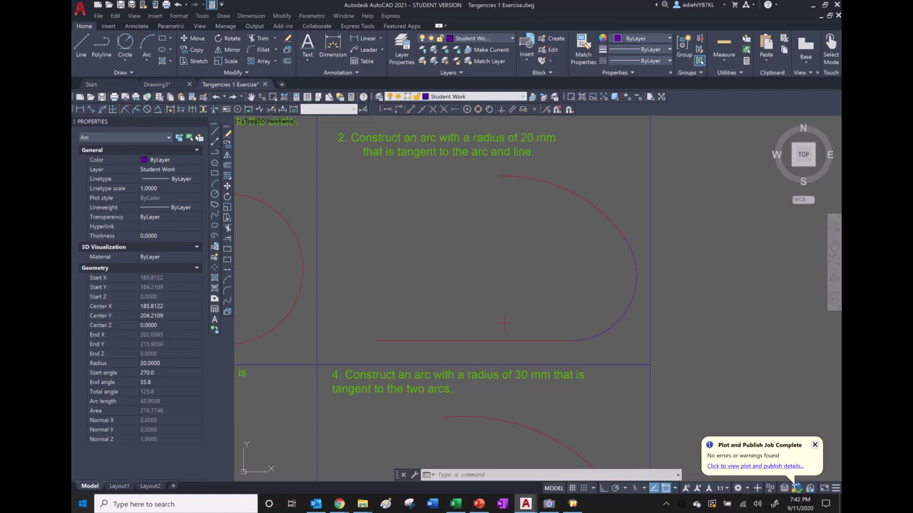
key(Escape)
key(Escape)
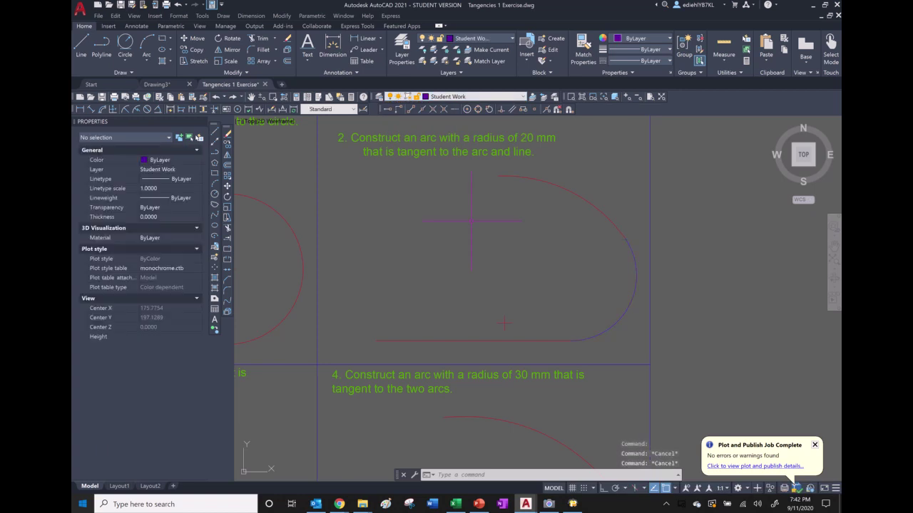
Fillet lines A-B and B-C of exercise 3 at corner B with a radius of 32 mm
scroll(478, 246, down, 2)
scroll(474, 232, down, 2)
scroll(323, 357, up, 6)
scroll(357, 330, down, 4)
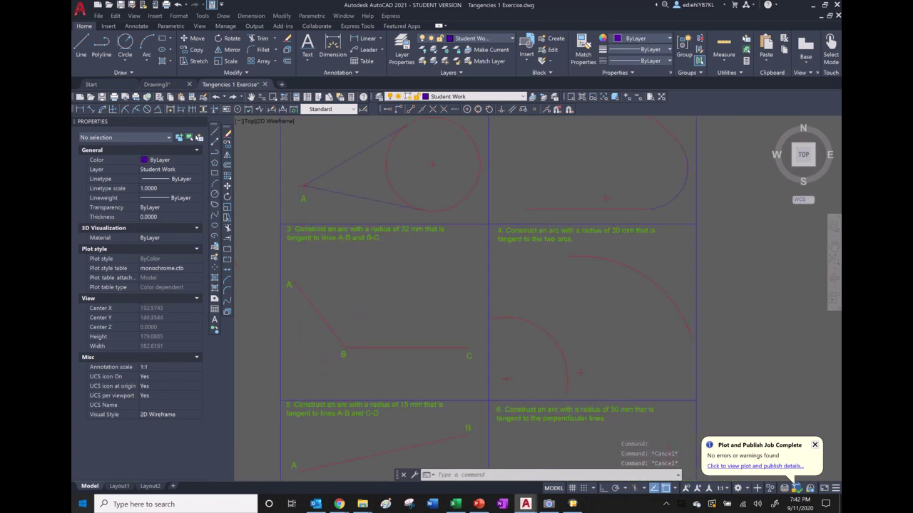
scroll(303, 324, up, 2)
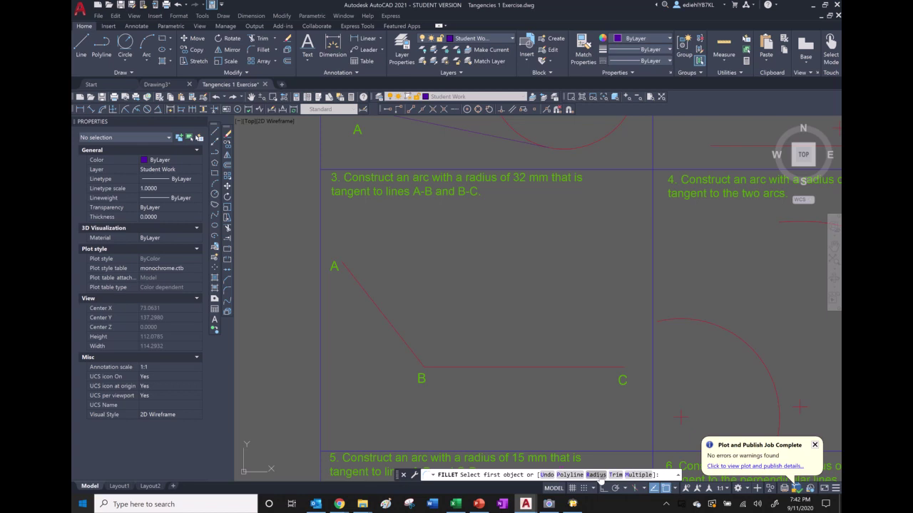
click(596, 475)
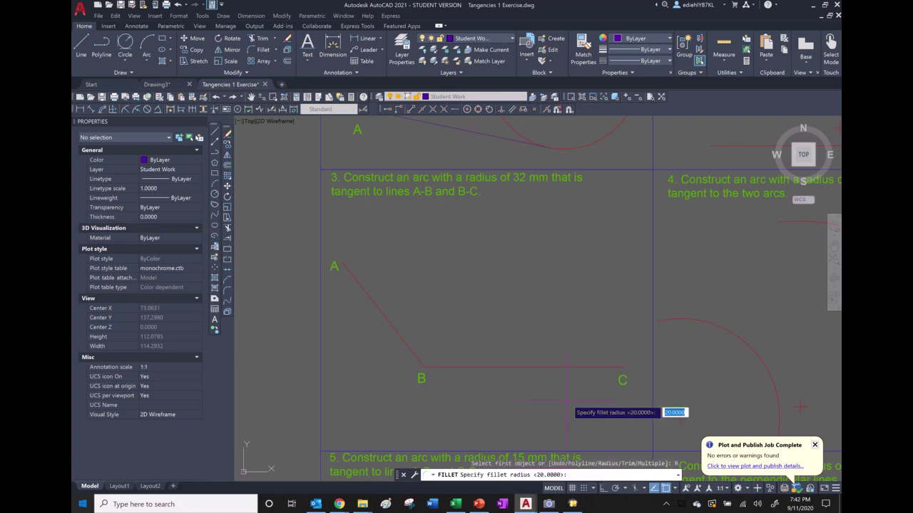
text(32)
key(Return)
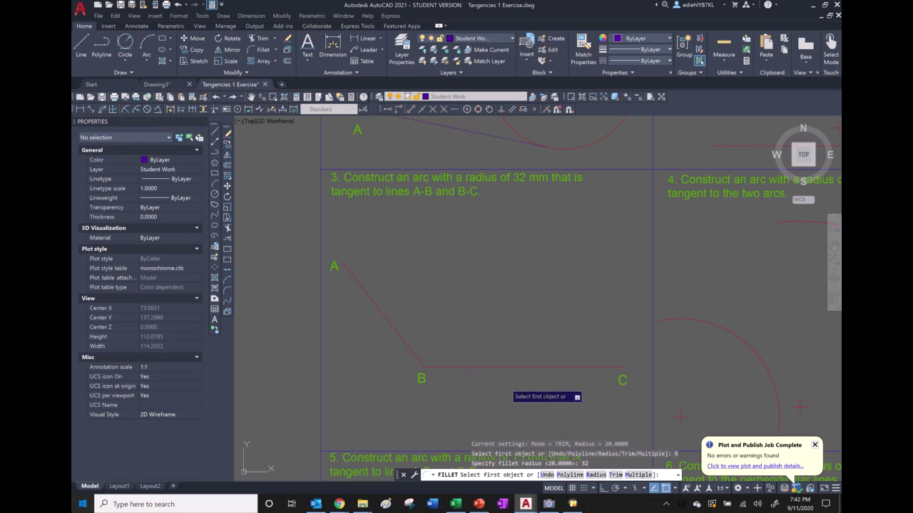
click(415, 358)
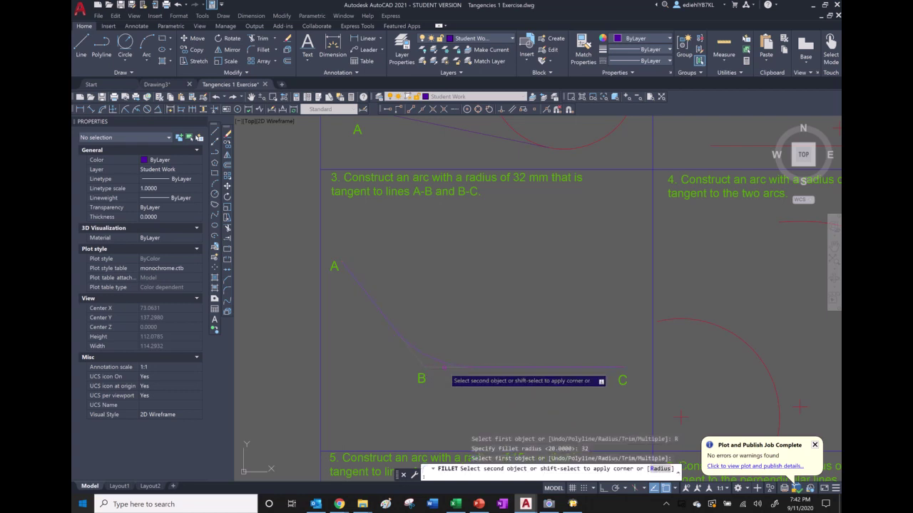
click(445, 367)
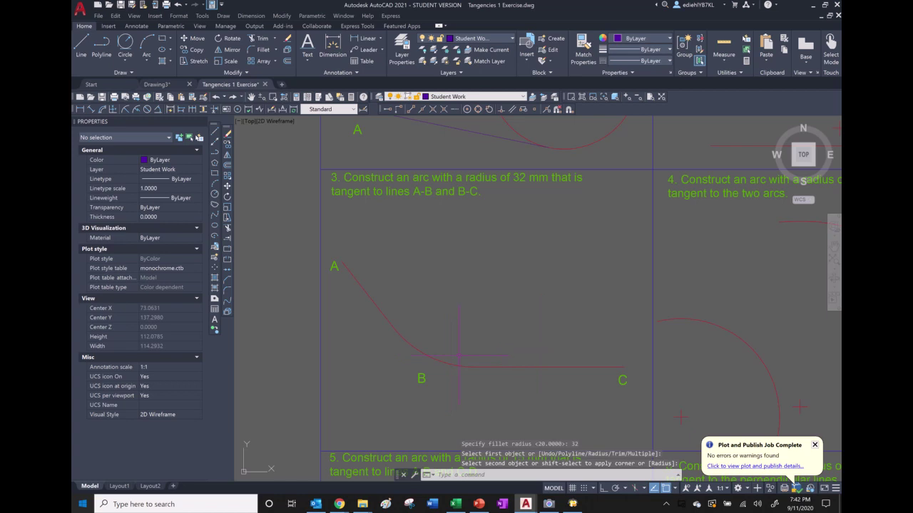
Move the fillet arc of exercise 3 to the Student Work layer and clear the selection
click(433, 356)
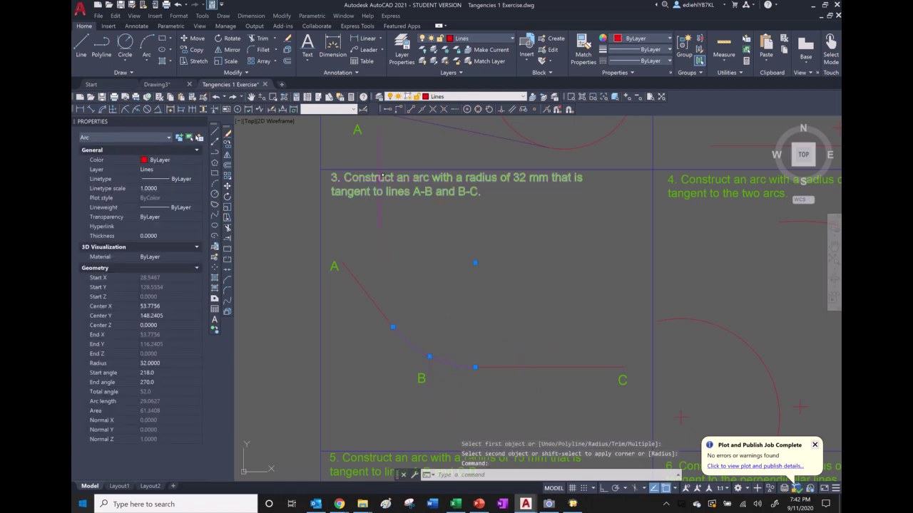
click(456, 97)
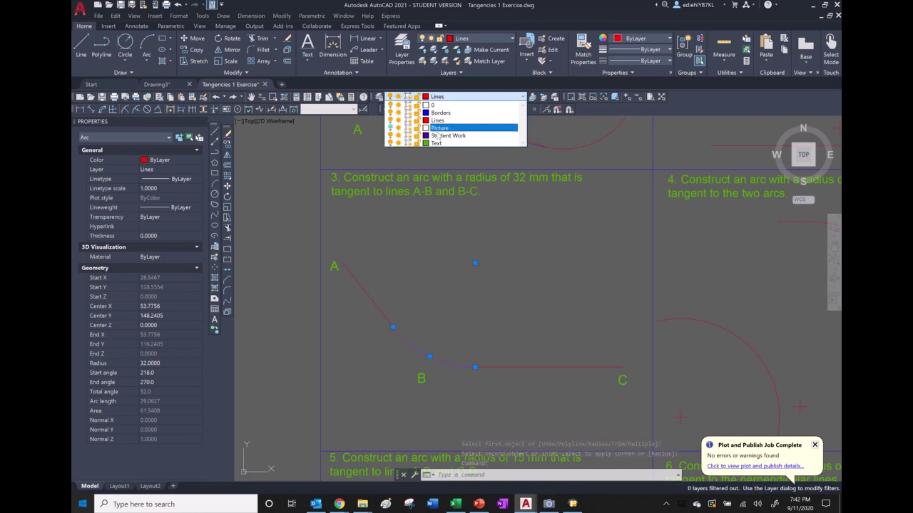
click(448, 136)
key(Escape)
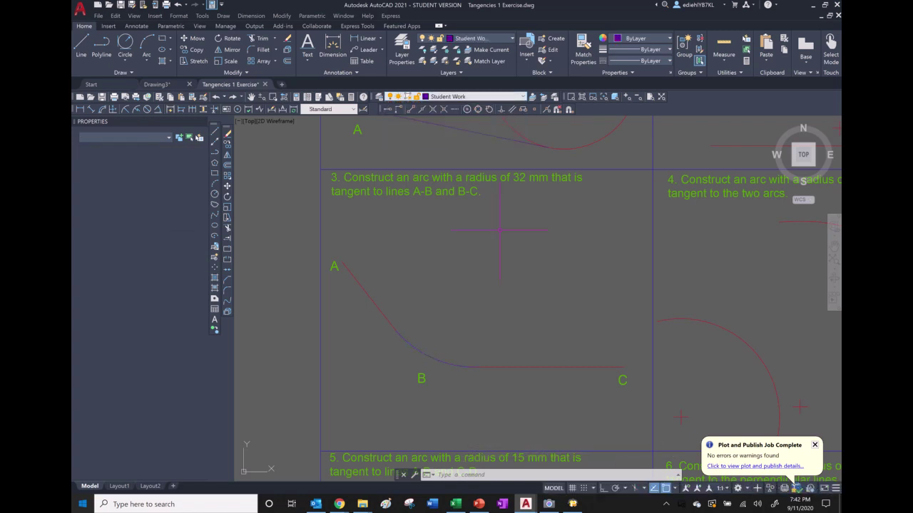
key(Escape)
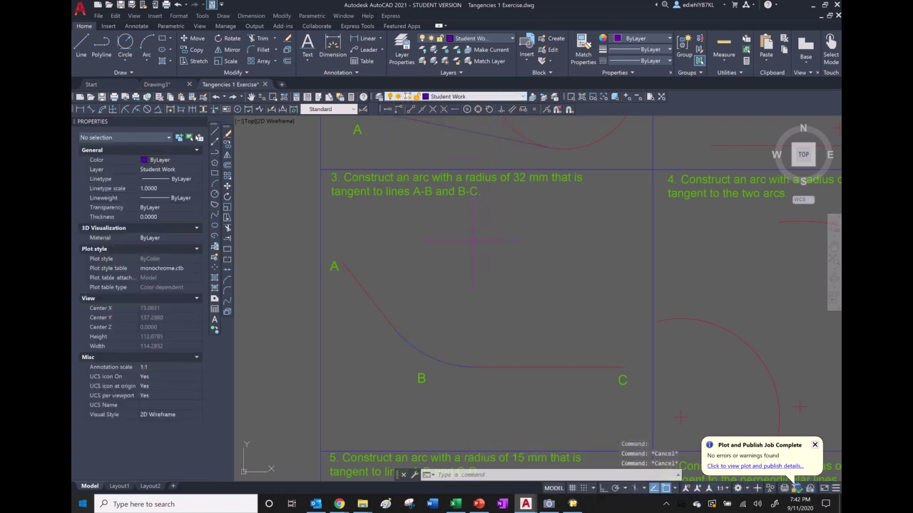
Try to fillet the two arcs of exercise 4 with a radius of 30 mm, and undo the fillet
scroll(473, 241, down, 2)
scroll(514, 292, down, 2)
scroll(739, 322, up, 4)
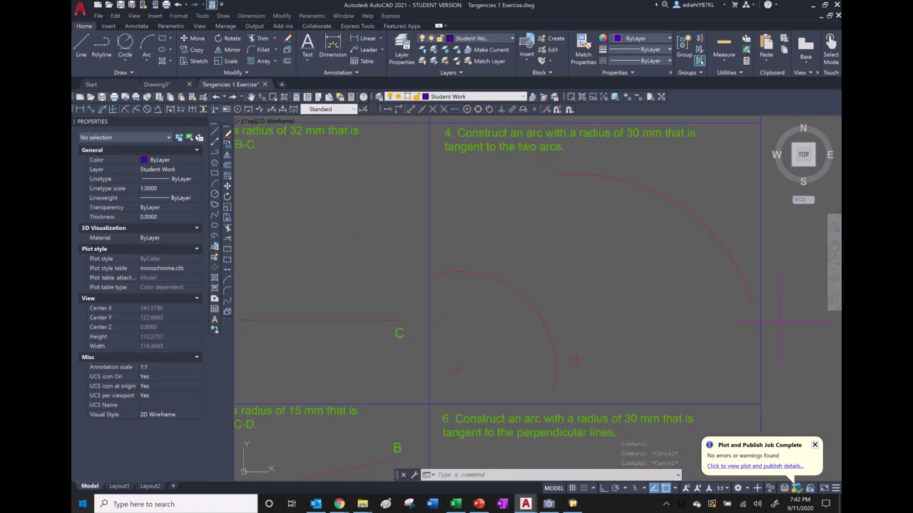
scroll(781, 321, down, 3)
scroll(781, 308, up, 3)
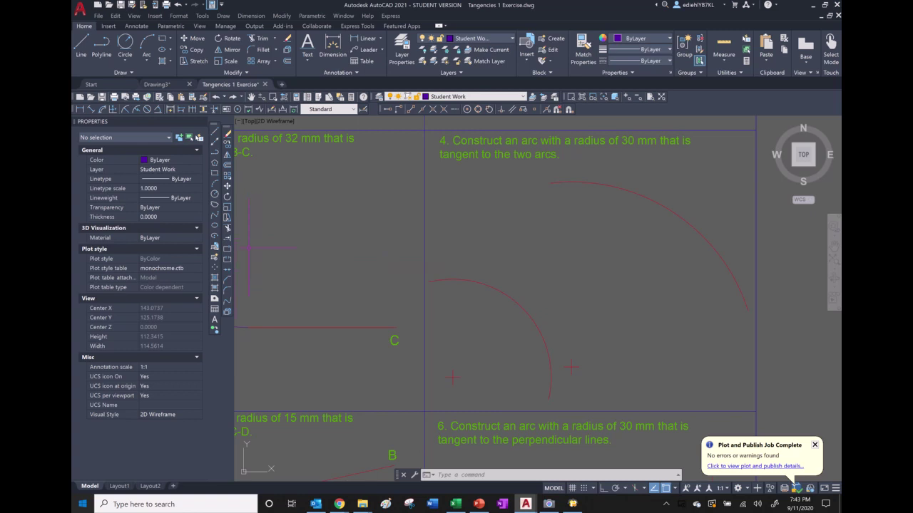
click(227, 291)
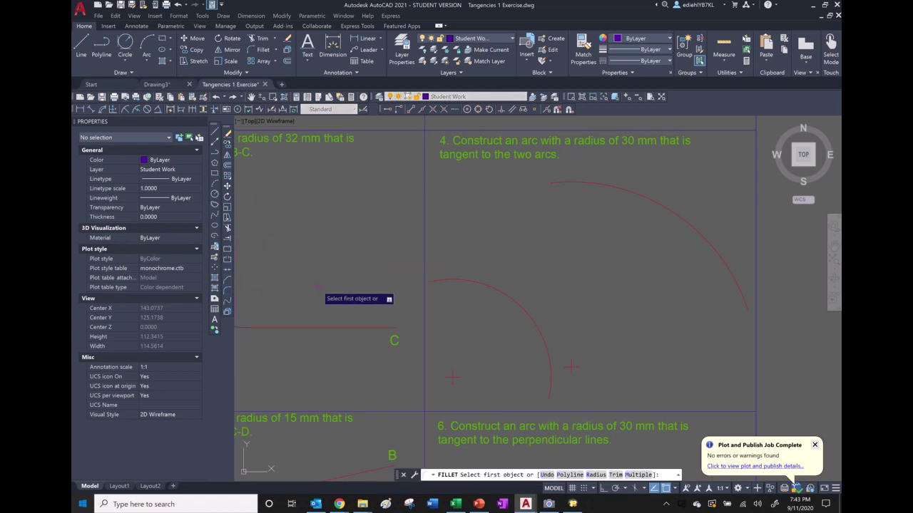
click(591, 475)
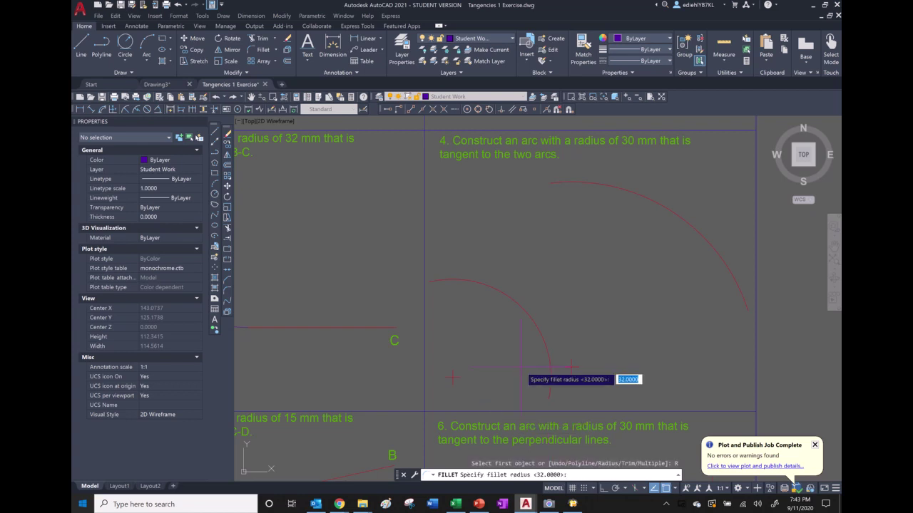
text(30)
key(Return)
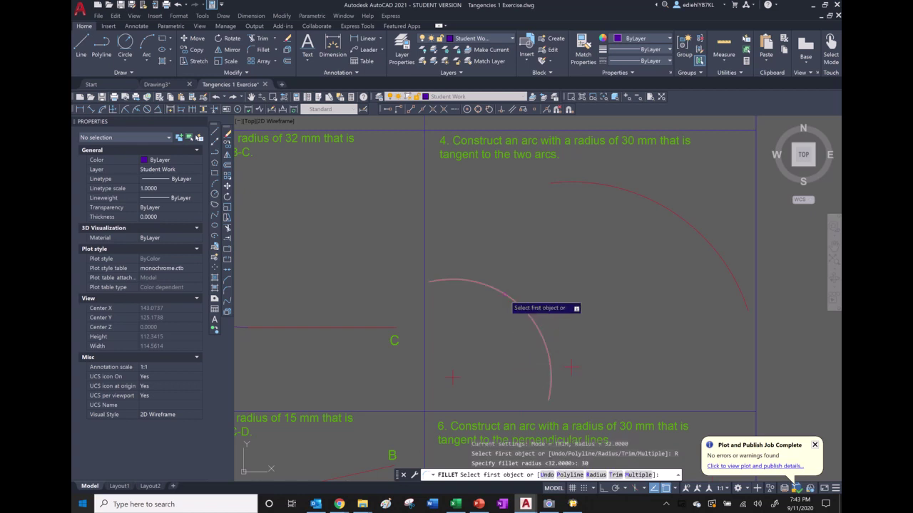
click(509, 295)
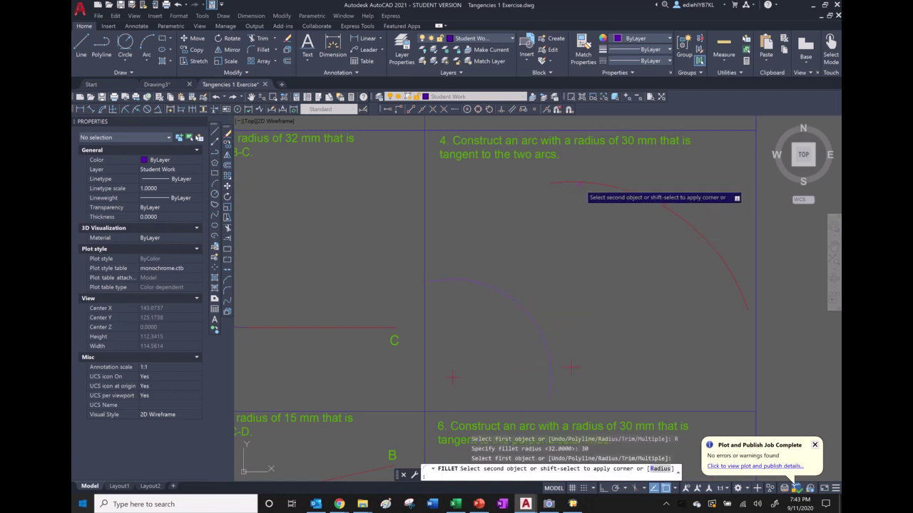
click(579, 183)
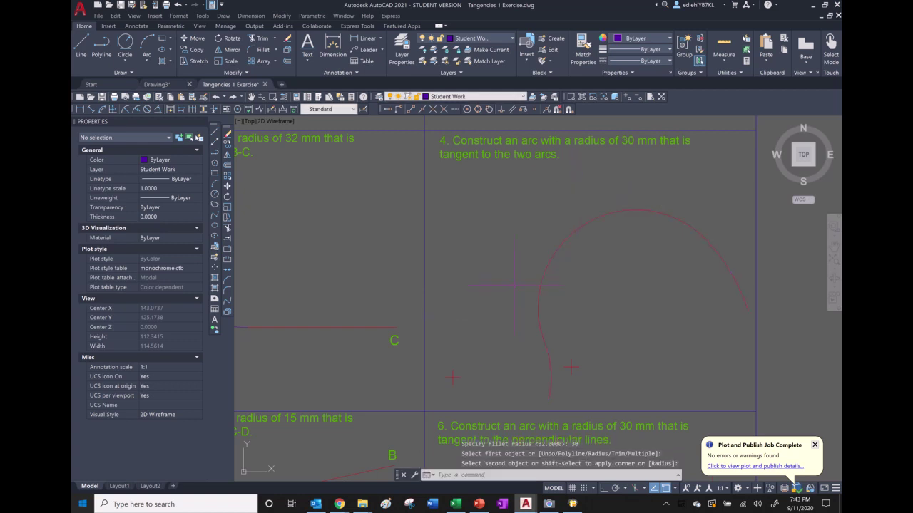
click(539, 285)
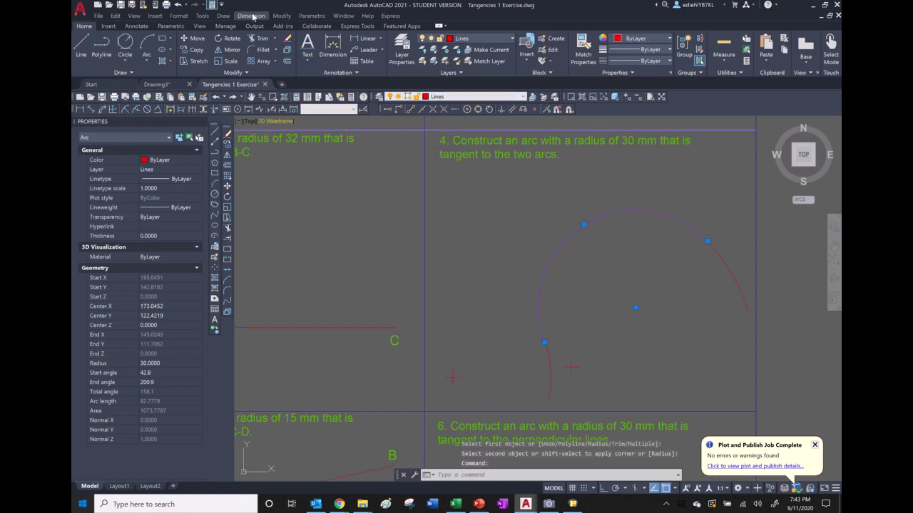
click(178, 5)
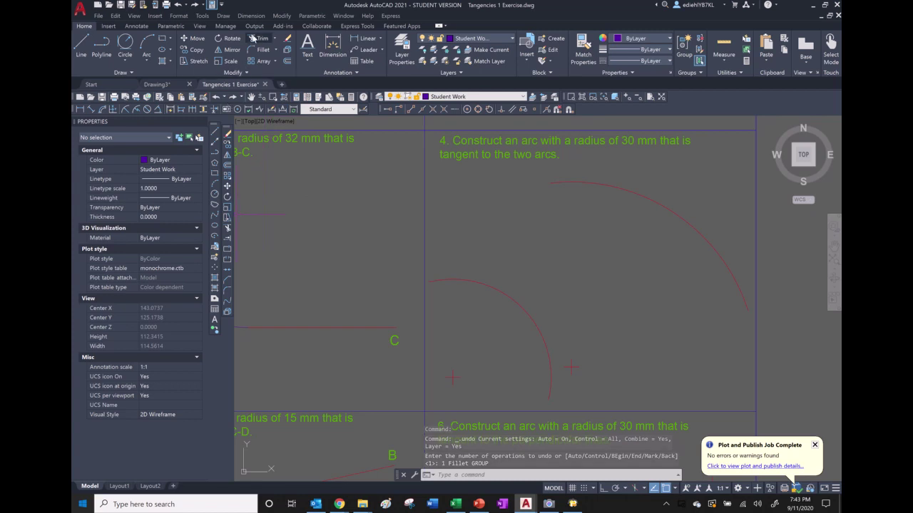
Draw a circle with a radius of 30 mm tangent to the two arcs of exercise 4
click(127, 63)
click(107, 158)
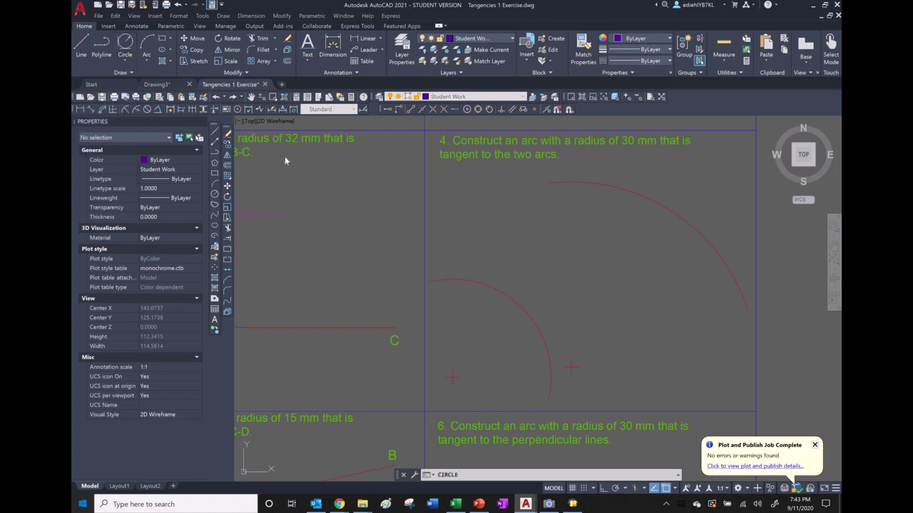
click(540, 334)
click(632, 199)
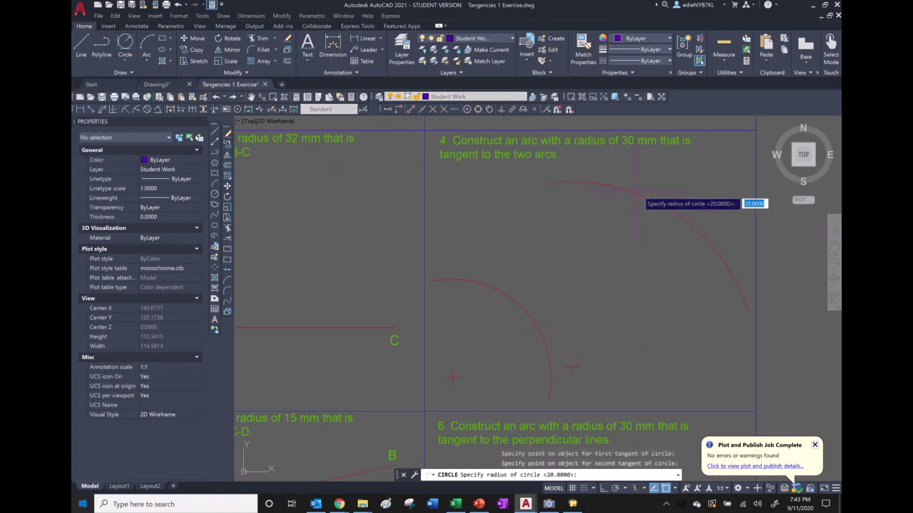
text(3)
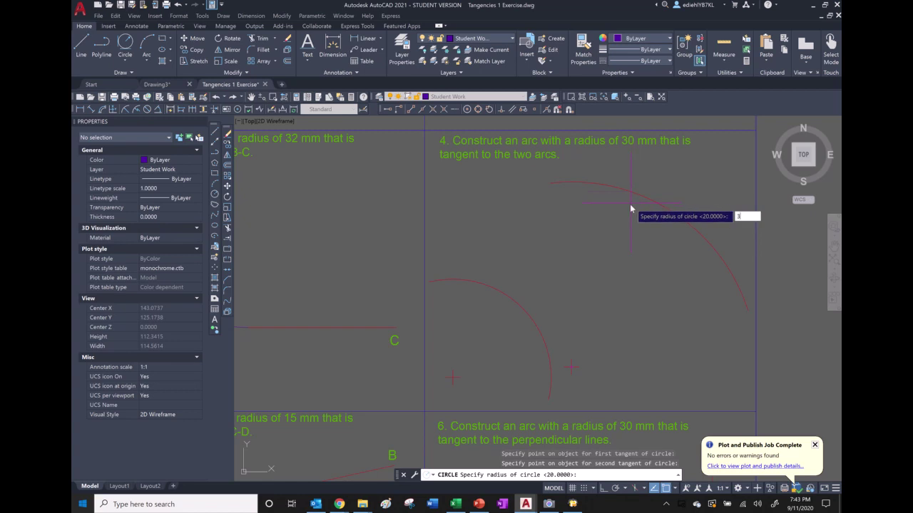
text(0)
key(Return)
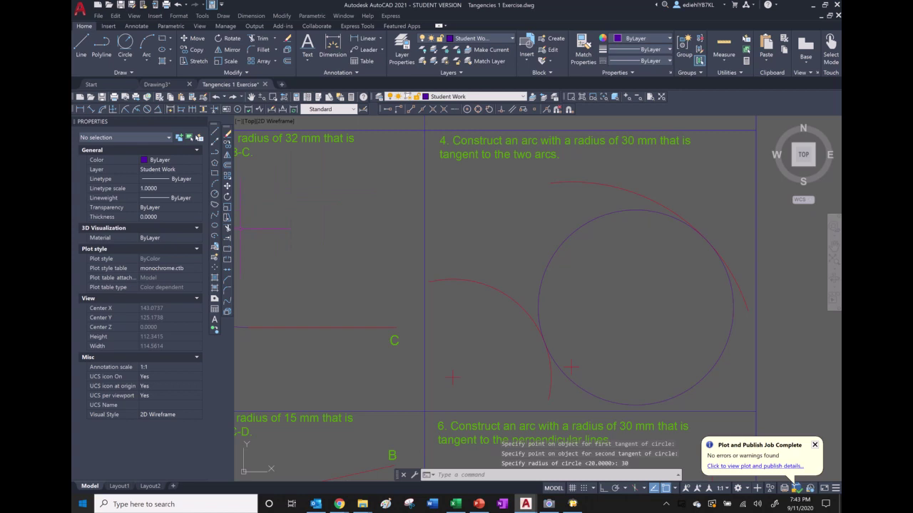
Trim away the lower part of the circle in exercise 4, using the two arcs as cutting edges
click(228, 228)
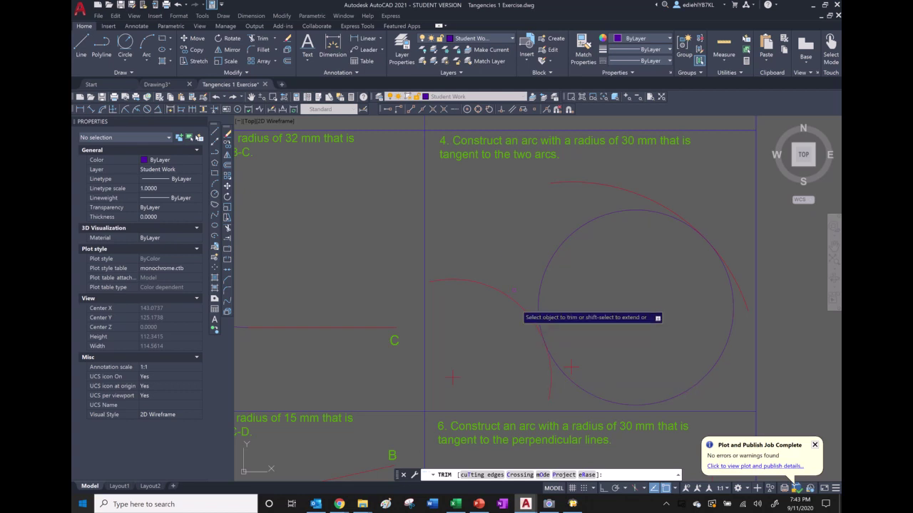
click(489, 475)
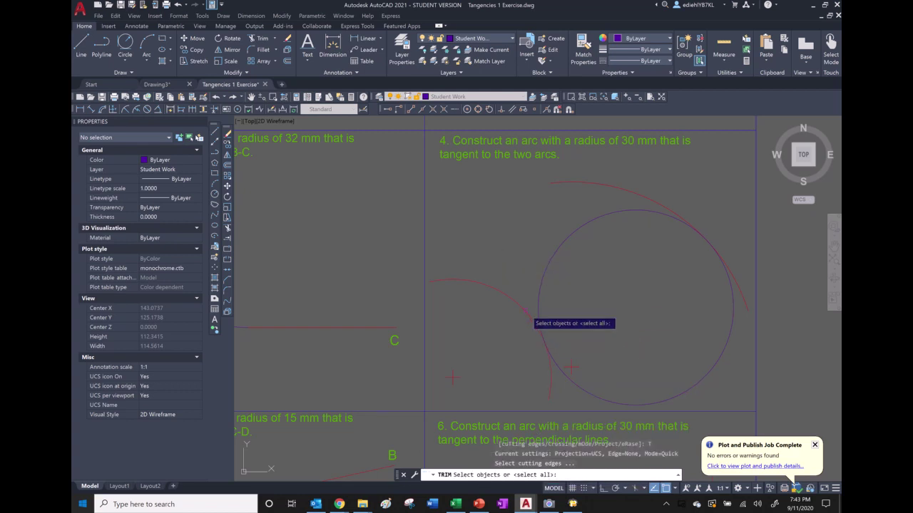
click(537, 319)
click(622, 195)
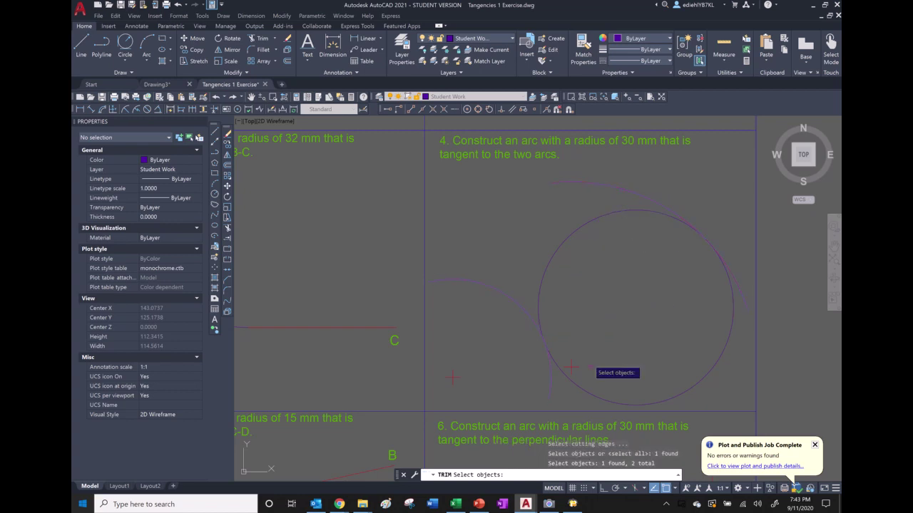
key(Return)
click(587, 392)
right_click(594, 288)
click(603, 292)
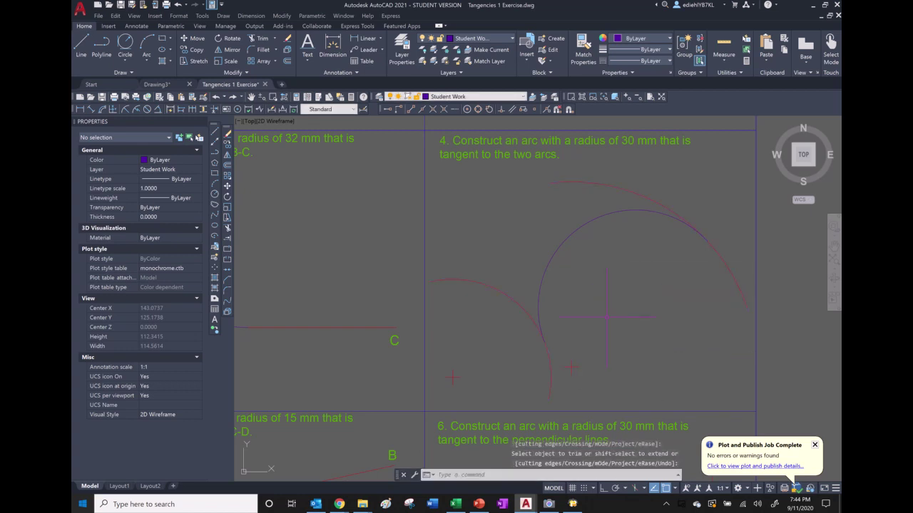
Try another trim on the remaining 30 mm arc of exercise 4, and undo that trim
right_click(571, 260)
click(577, 265)
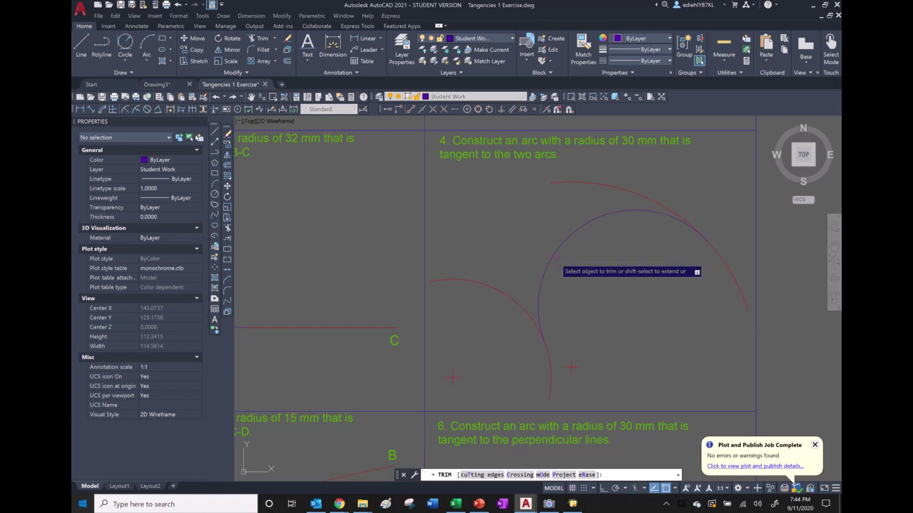
right_click(556, 264)
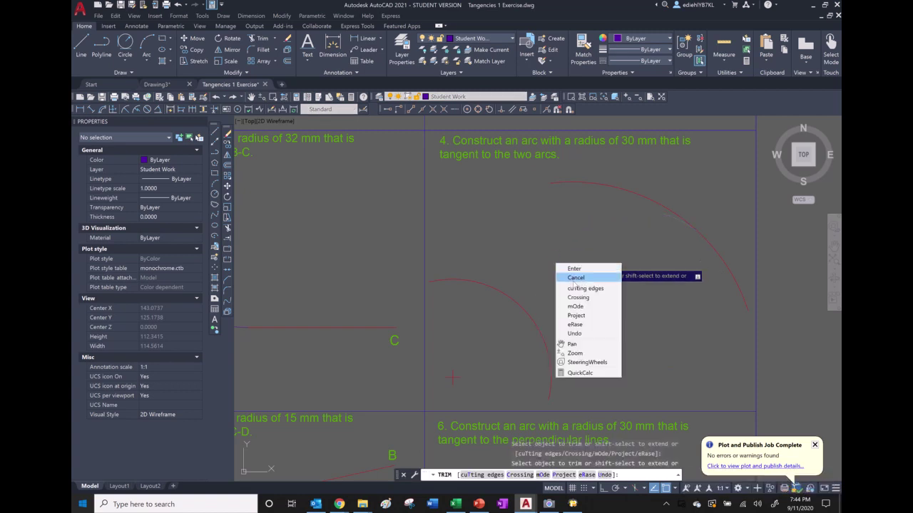
click(572, 278)
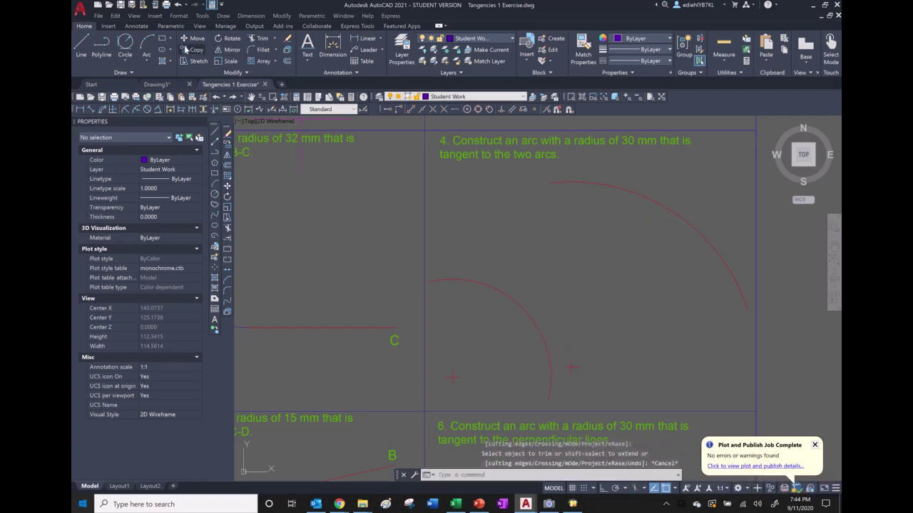
click(178, 5)
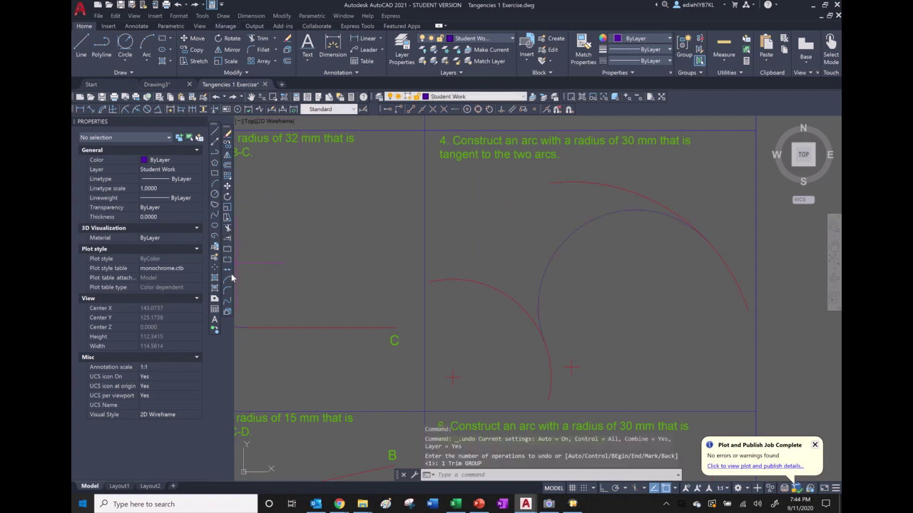
click(227, 228)
right_click(549, 248)
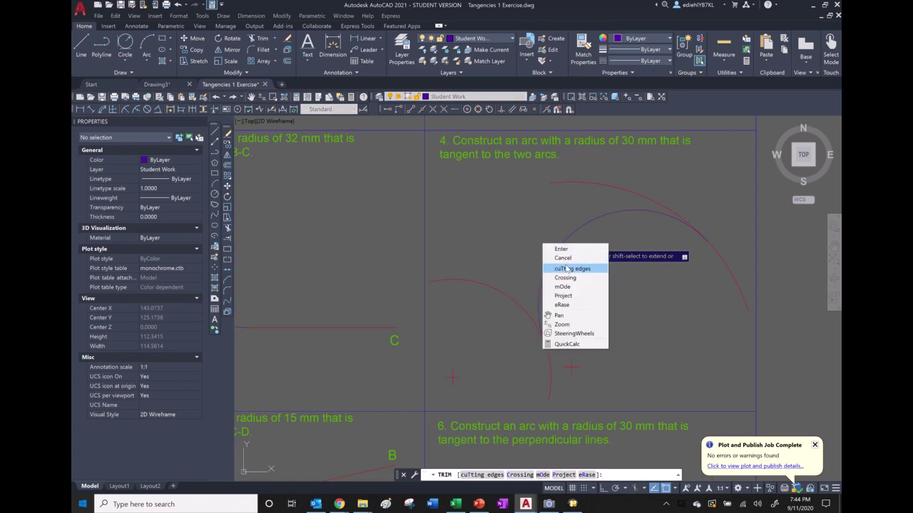
click(571, 269)
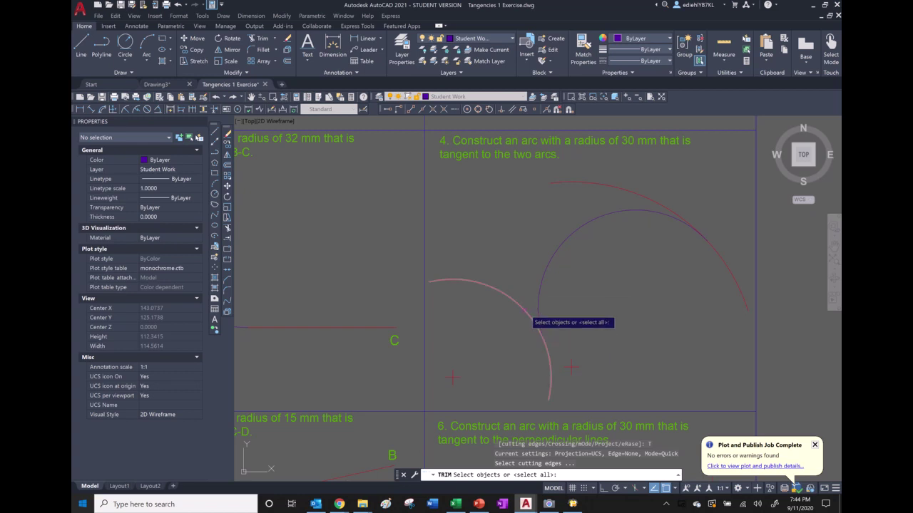
click(532, 315)
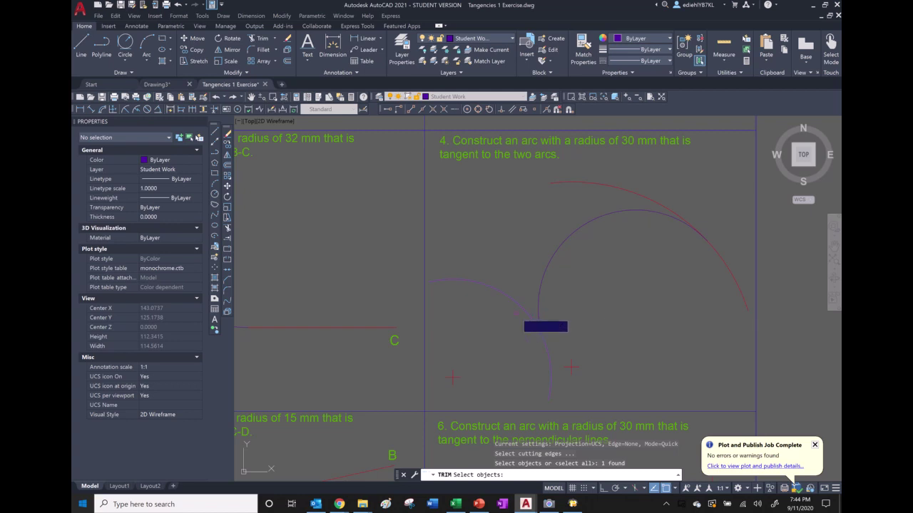
key(Return)
key(Escape)
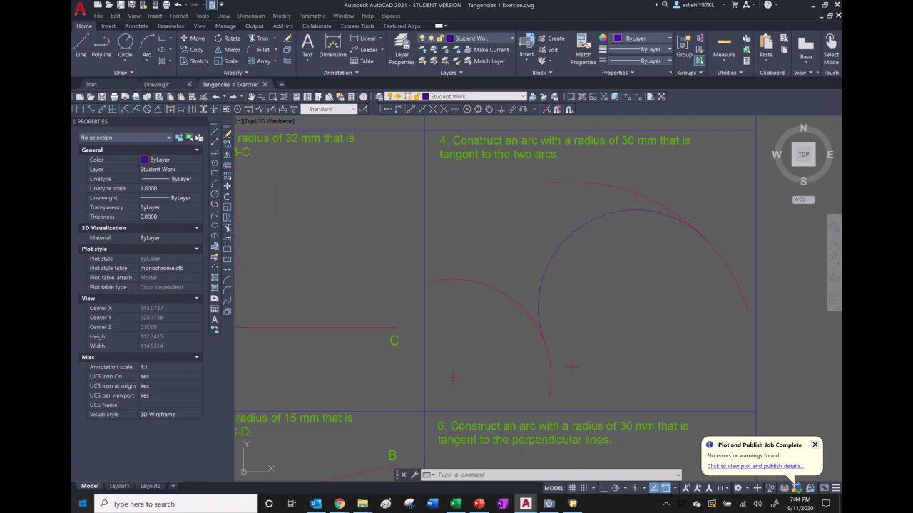
Try a trim on the 30 mm arc of exercise 4 without choosing cutting edges, and undo the trim
click(228, 230)
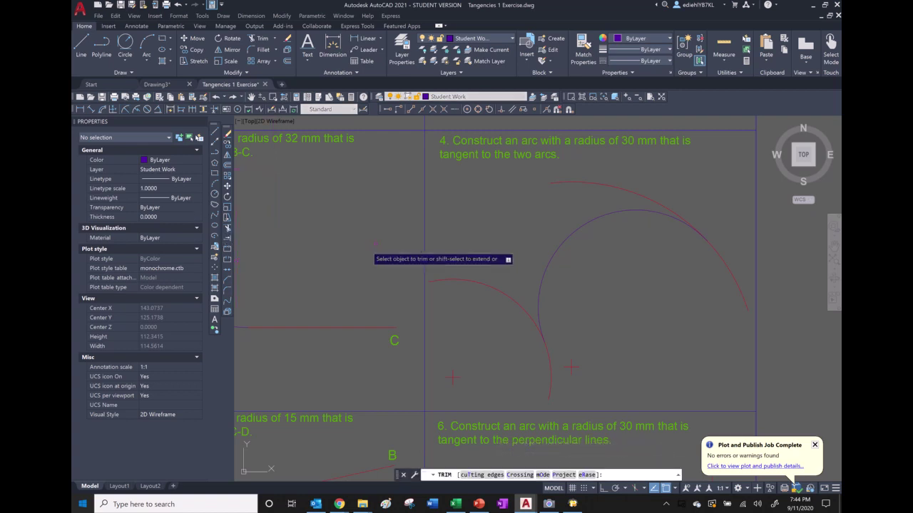
click(541, 267)
right_click(368, 173)
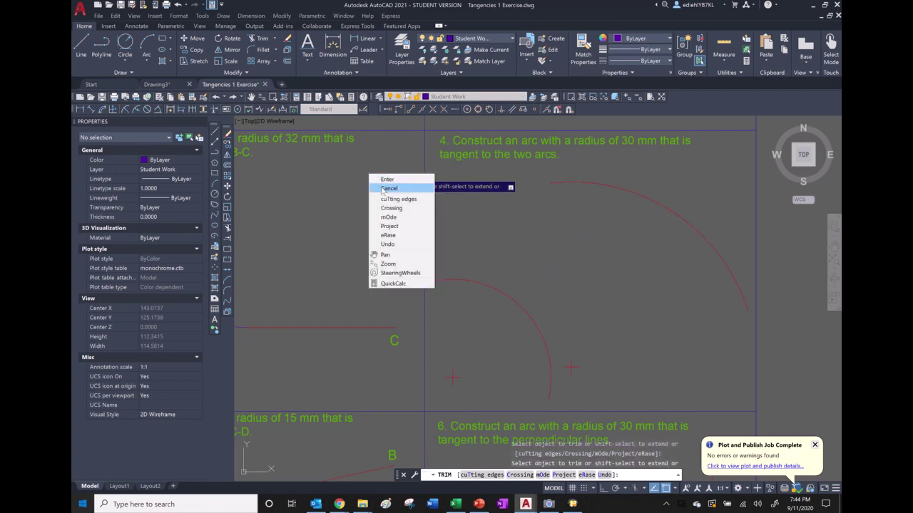
click(385, 187)
click(177, 4)
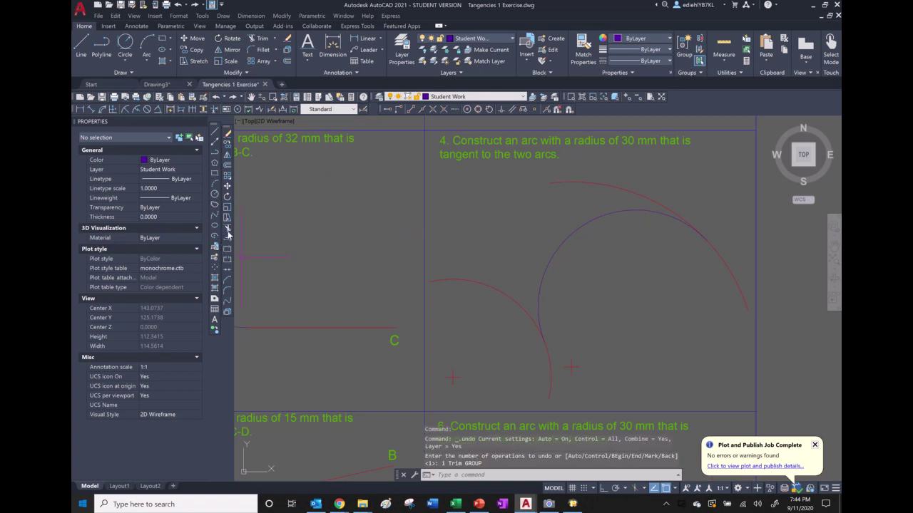
Trim the two given arcs of exercise 4 back to their tangent points, using the 30 mm arc as the cutting edge
click(263, 37)
right_click(460, 227)
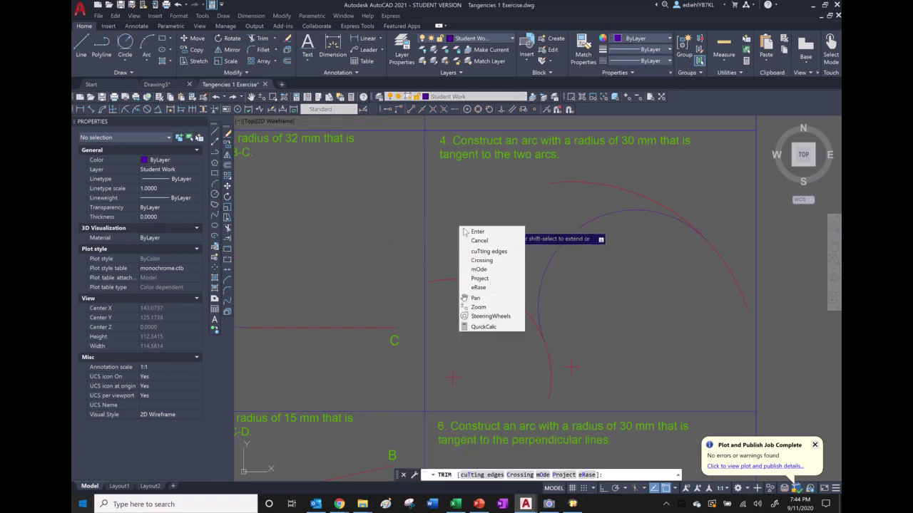
click(477, 252)
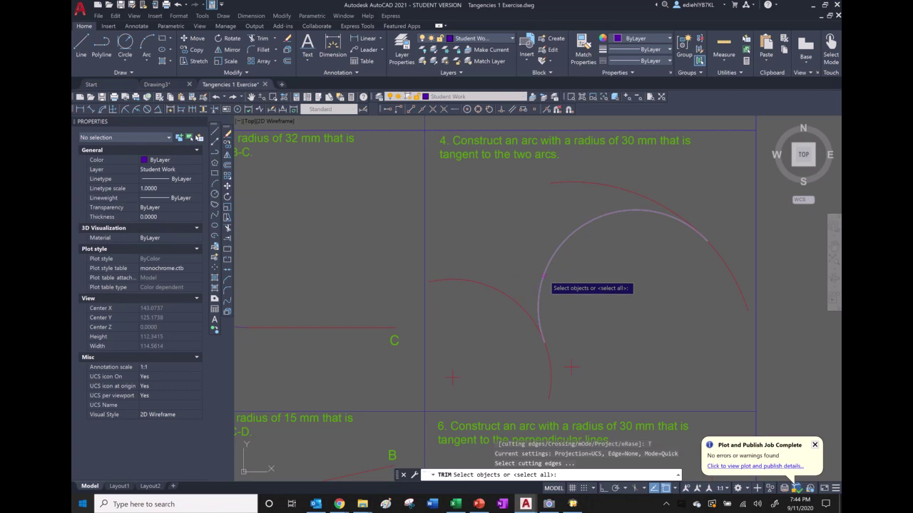
click(531, 282)
key(Return)
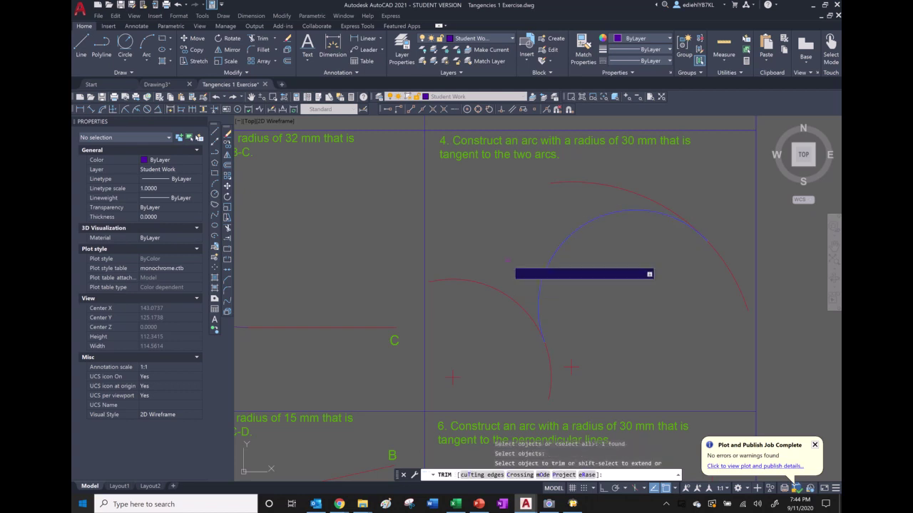
click(520, 301)
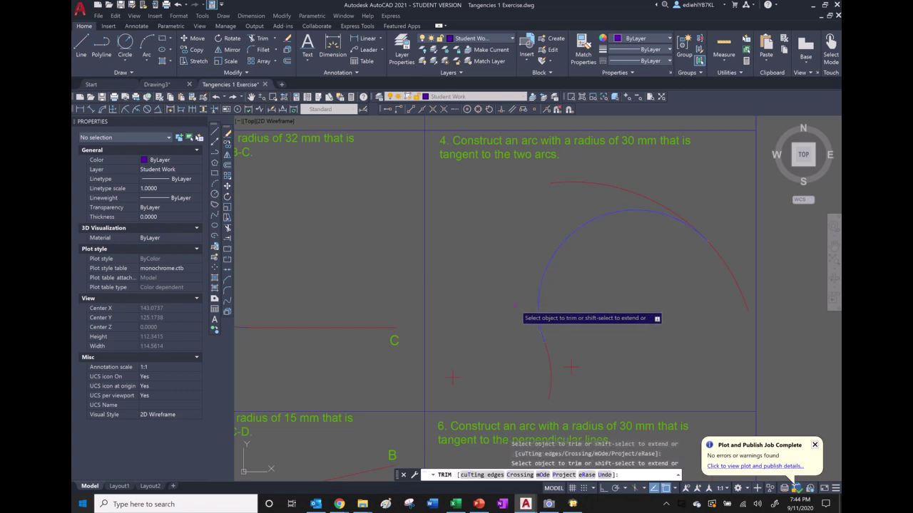
click(611, 184)
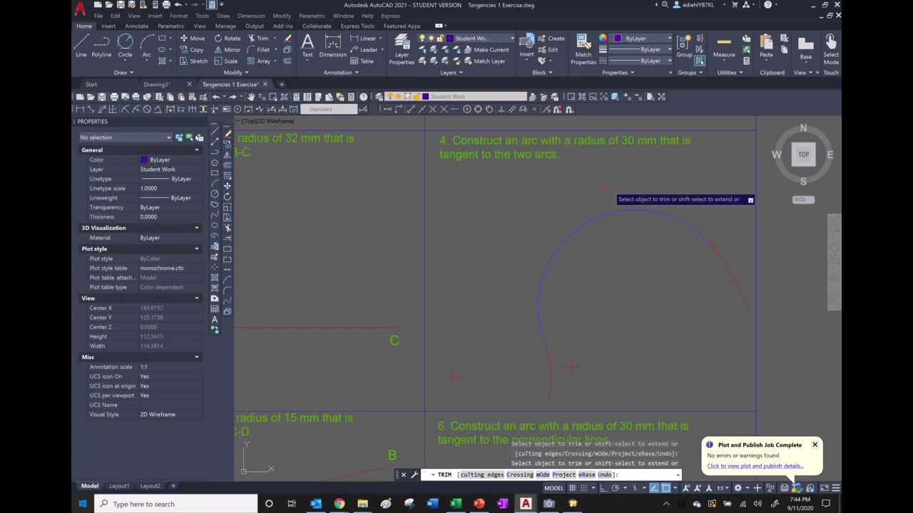
right_click(511, 213)
click(535, 218)
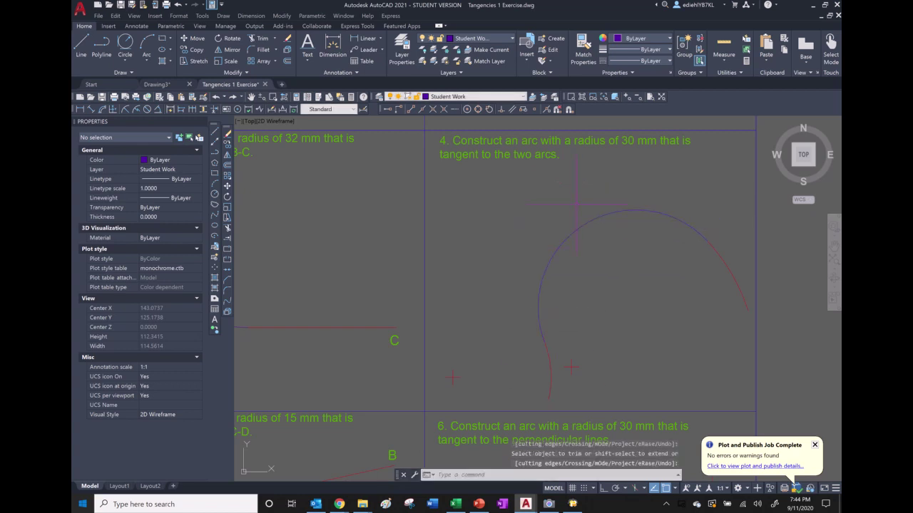
Fillet lines C-D and A-B of exercise 5 with a radius of 15 mm on their A-C side
scroll(627, 273, down, 6)
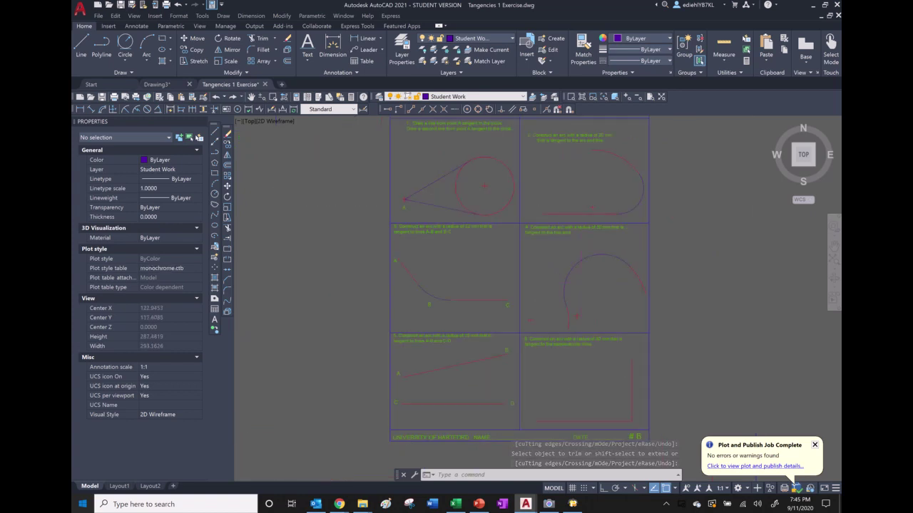
scroll(484, 364, up, 6)
scroll(511, 283, down, 4)
scroll(556, 278, up, 6)
scroll(586, 269, down, 2)
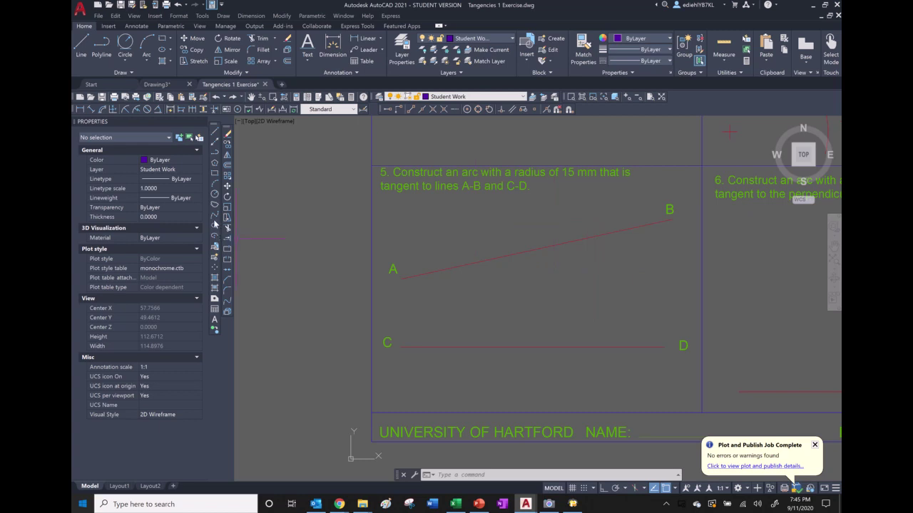
click(228, 292)
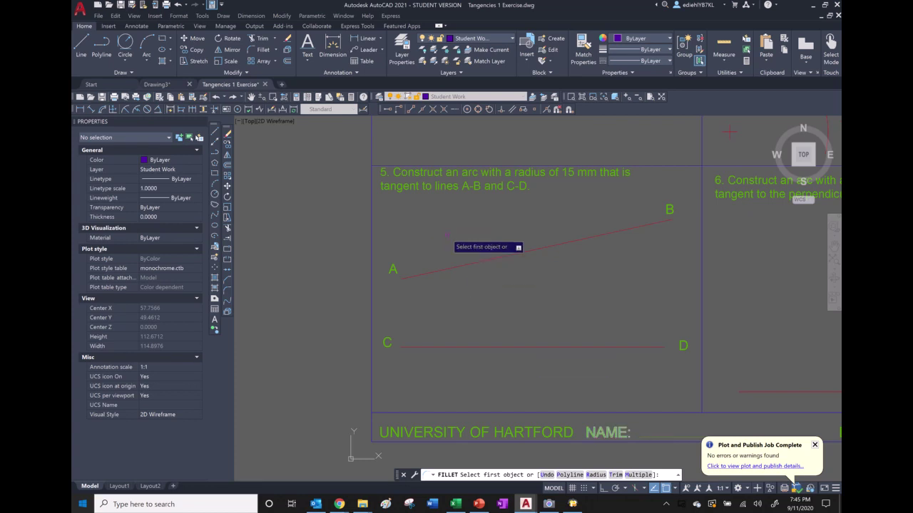
right_click(437, 218)
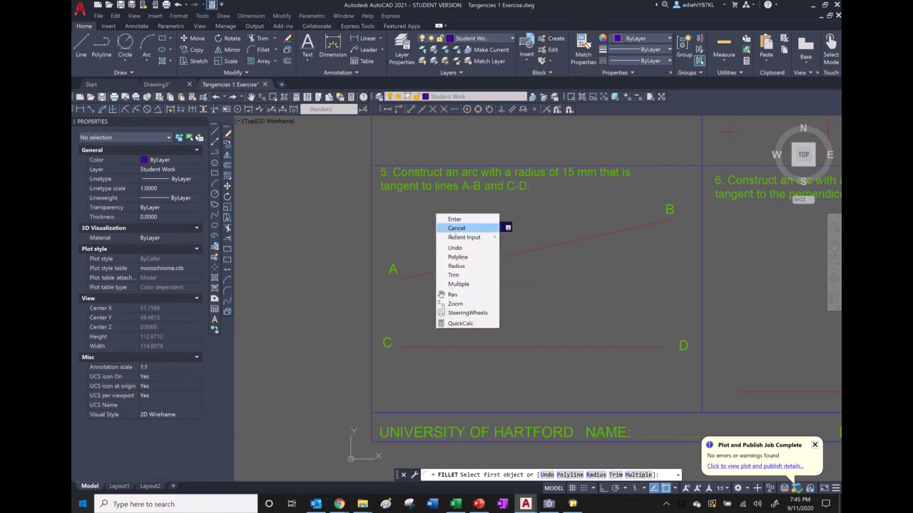
click(461, 264)
text(15)
key(Return)
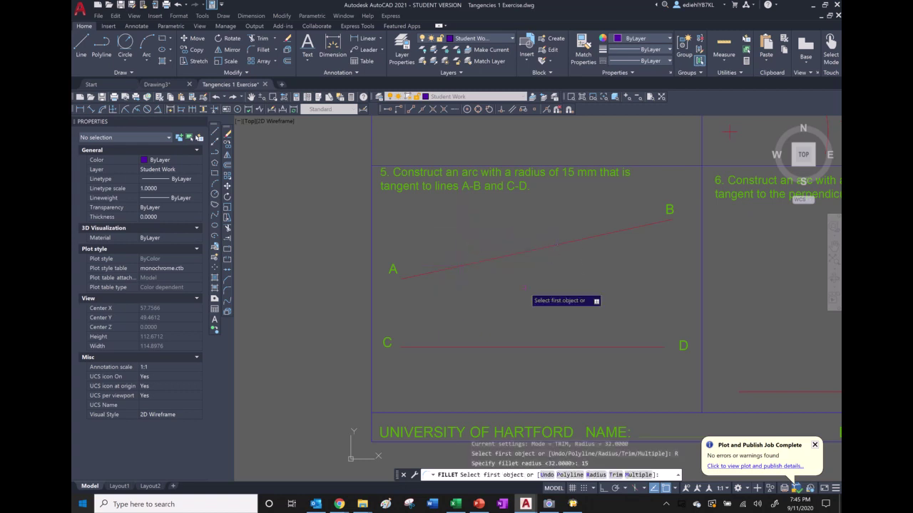
click(490, 347)
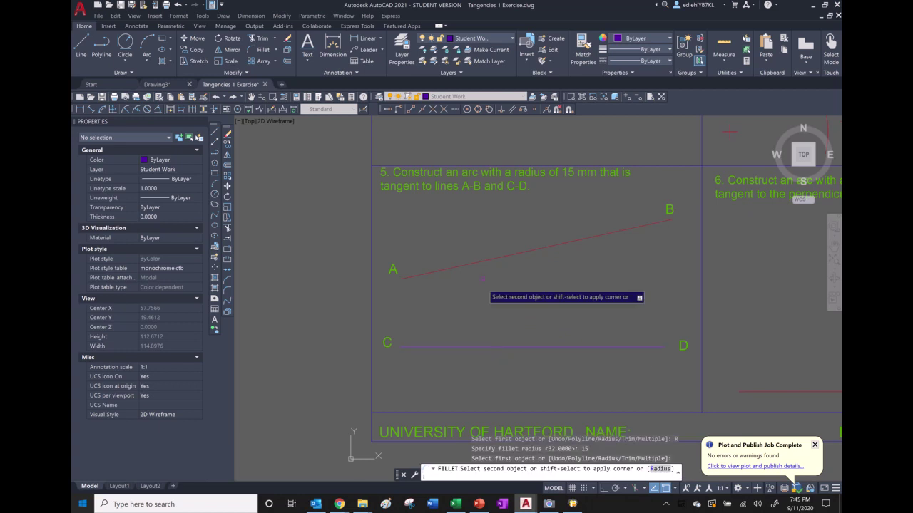
click(483, 261)
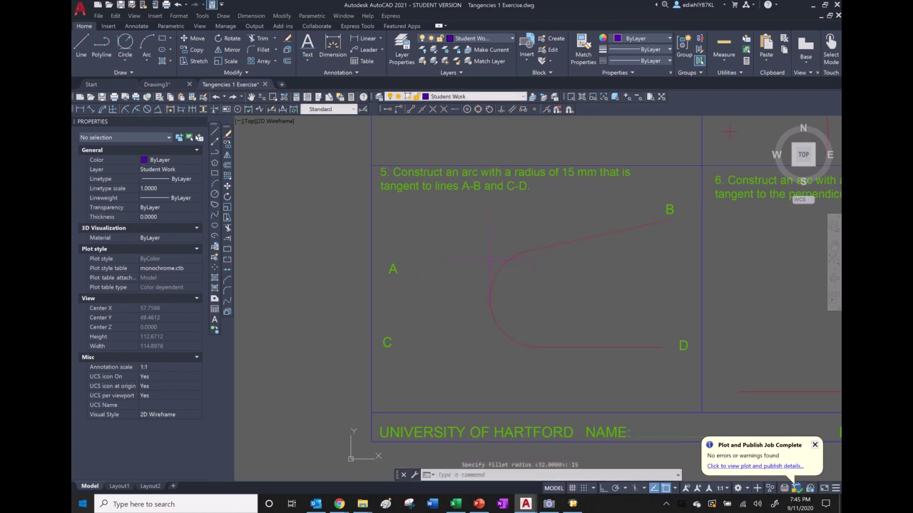
Move the 15 mm fillet arc of exercise 5 to the Student Work layer and clear the selection
click(490, 301)
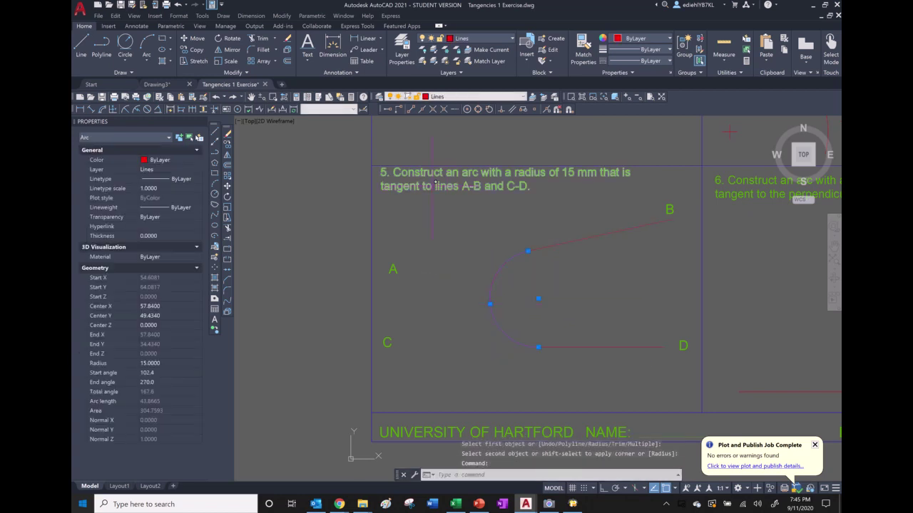
click(474, 96)
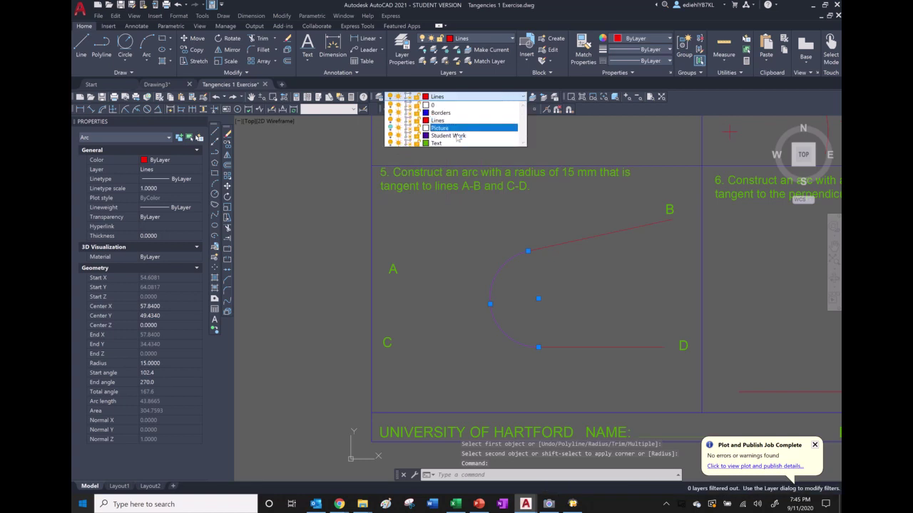
click(457, 136)
click(469, 228)
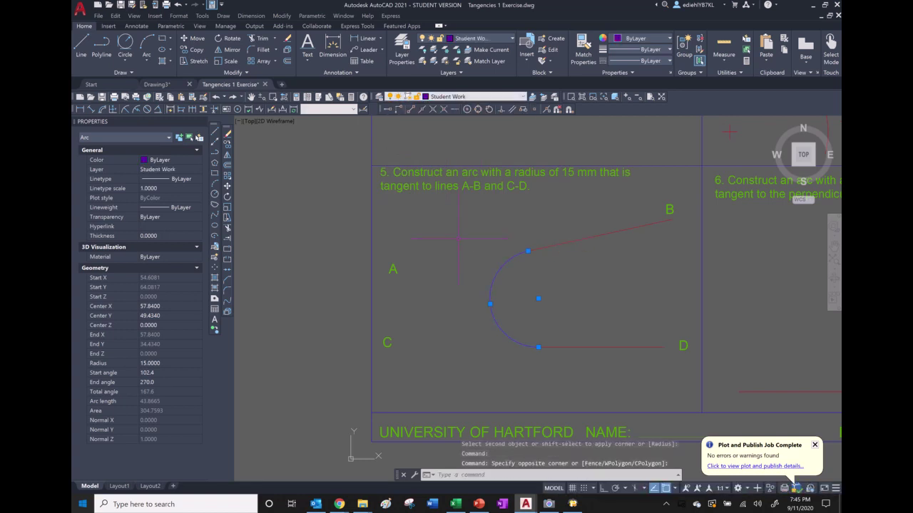
click(563, 363)
key(Escape)
key(Escape)
Fillet the two perpendicular lines of exercise 6 with a radius of 30 mm
scroll(452, 235, down, 8)
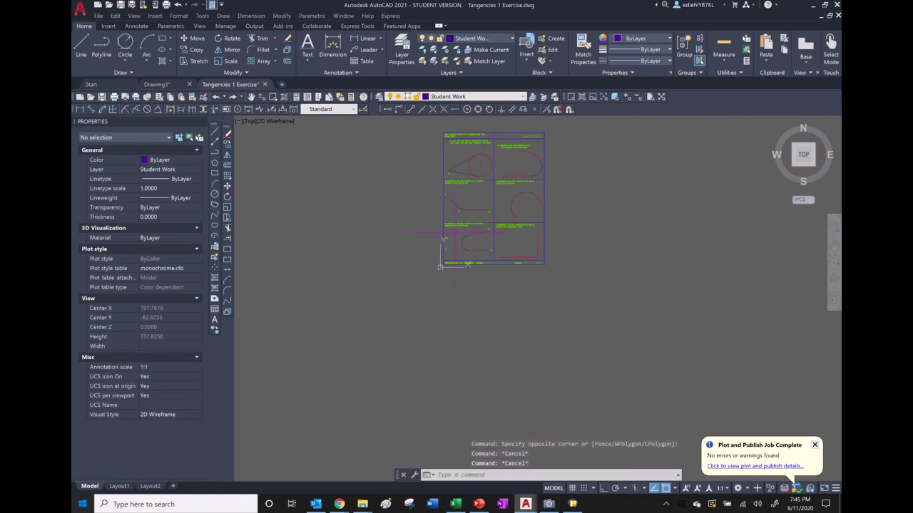
scroll(531, 239, up, 8)
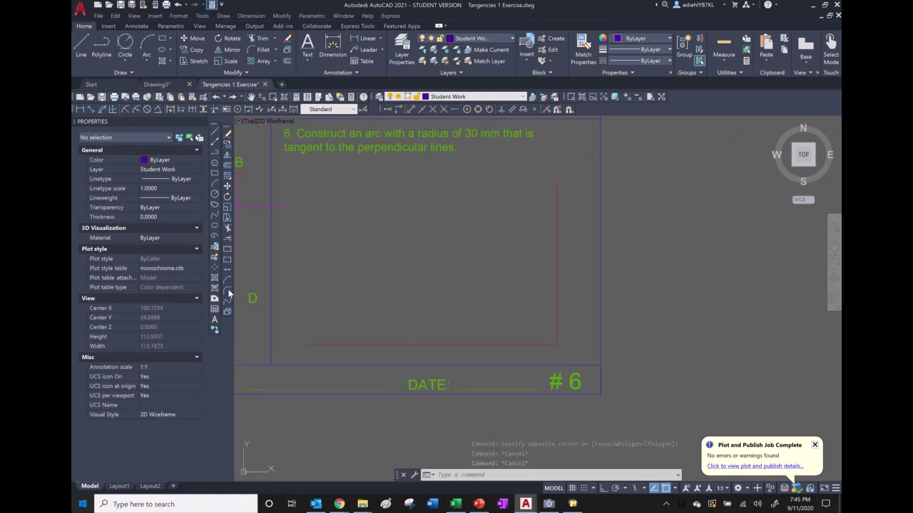
text(f)
key(Return)
right_click(382, 247)
click(399, 296)
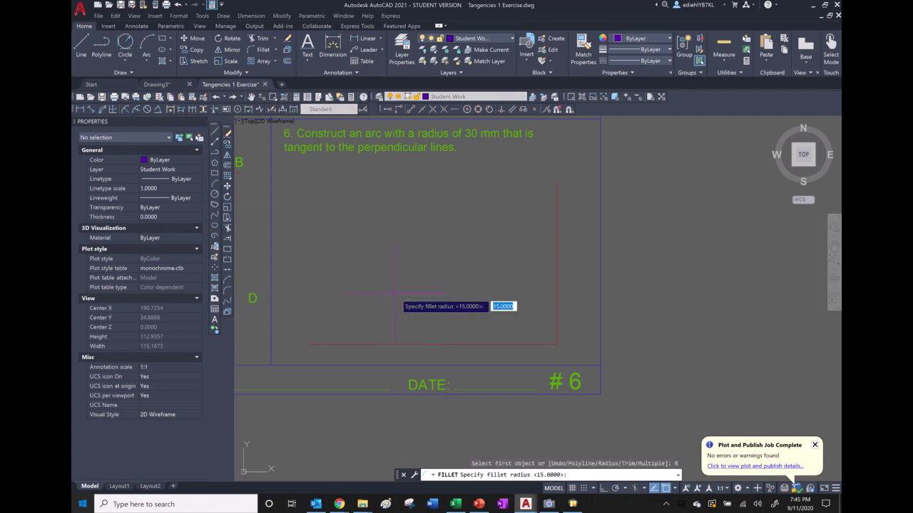
text(30)
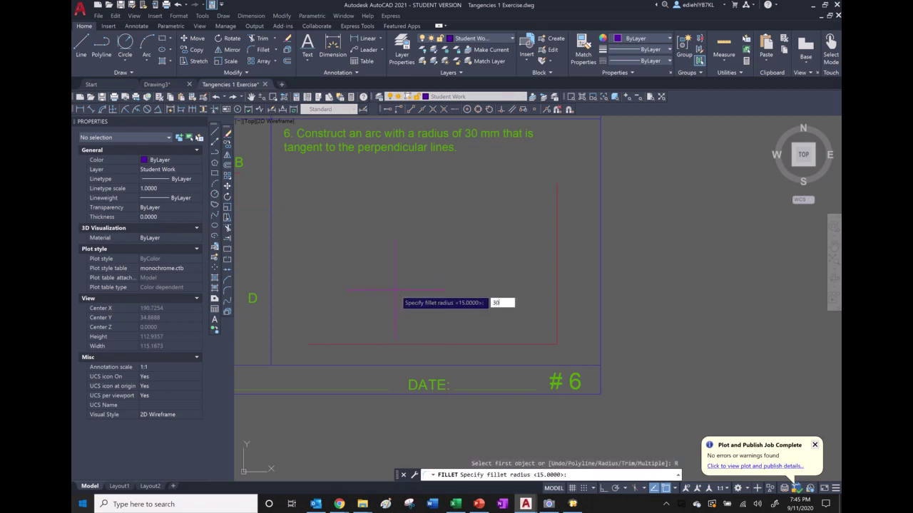
key(Return)
click(482, 345)
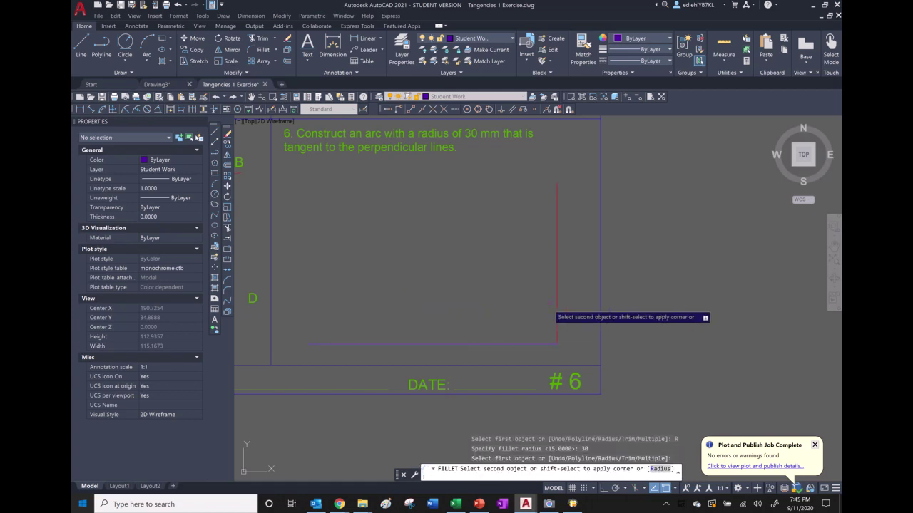
click(557, 298)
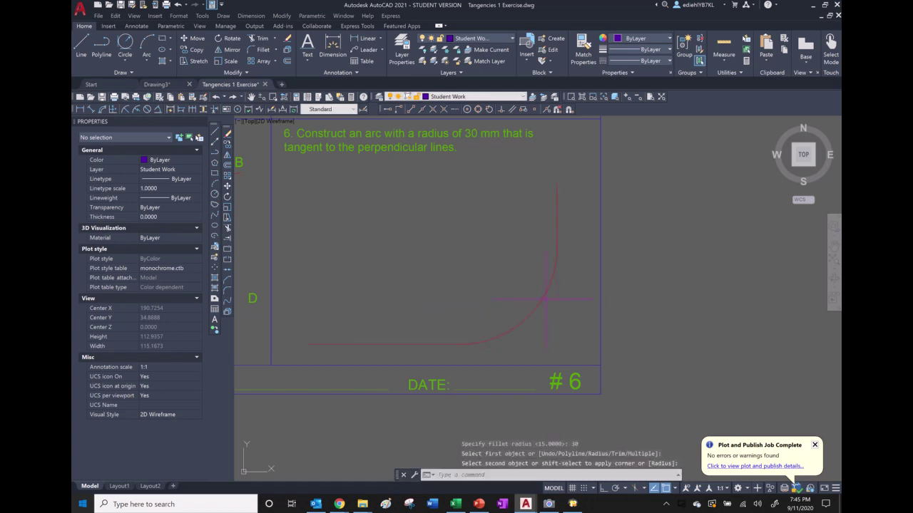
Move the 30 mm fillet arc of exercise 6 to the Student Work layer and clear the selection
click(543, 300)
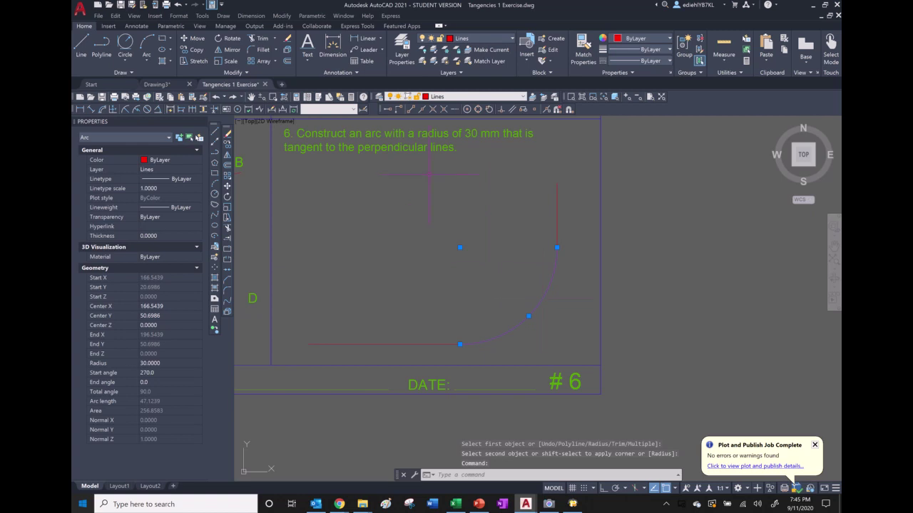
click(470, 97)
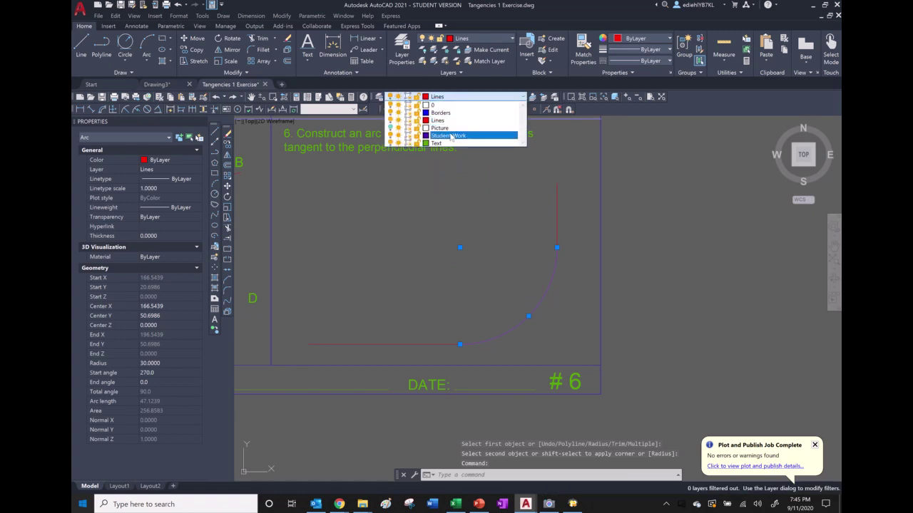
click(449, 135)
key(Escape)
key(Escape)
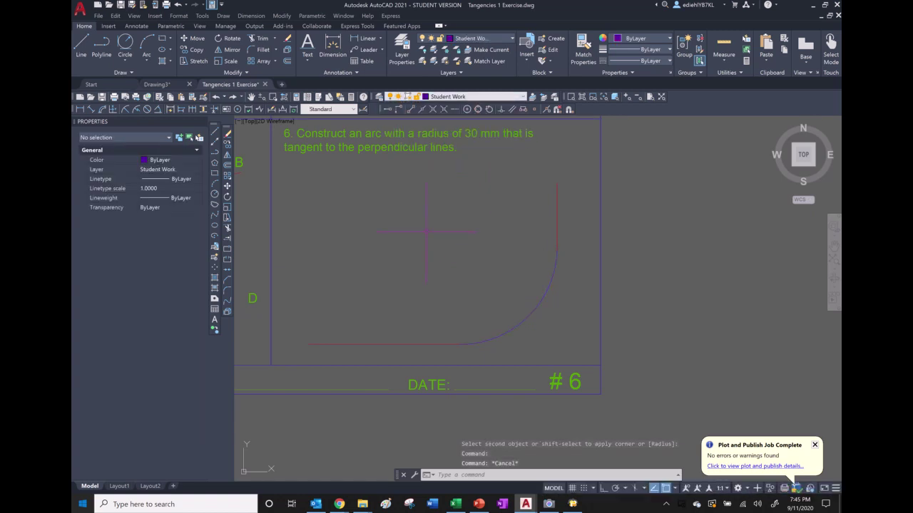
Examine the constructions across the whole exercise sheet and the name and date strip beneath them
scroll(426, 213, down, 5)
scroll(393, 167, up, 1)
scroll(389, 153, down, 2)
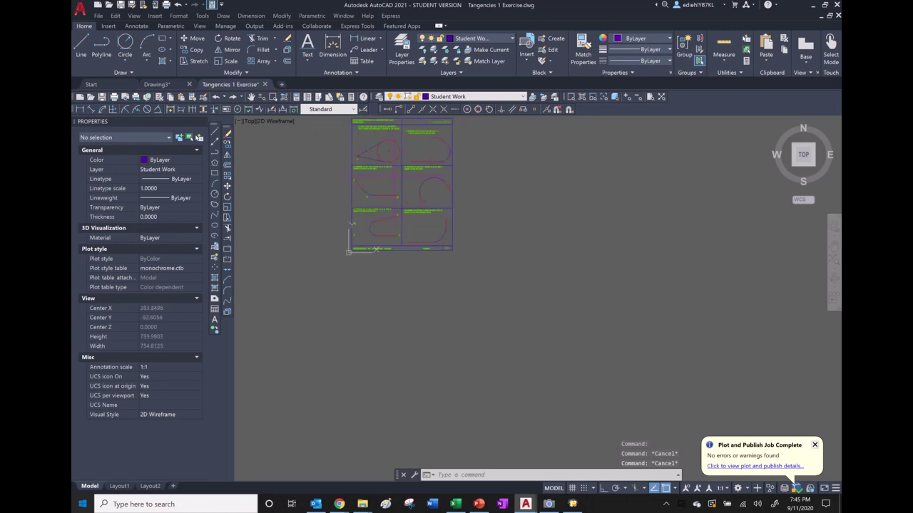
middle_drag(389, 153, 391, 200)
scroll(391, 200, up, 2)
scroll(401, 186, up, 2)
scroll(400, 214, down, 2)
scroll(385, 236, down, 2)
scroll(425, 303, up, 2)
scroll(387, 290, up, 8)
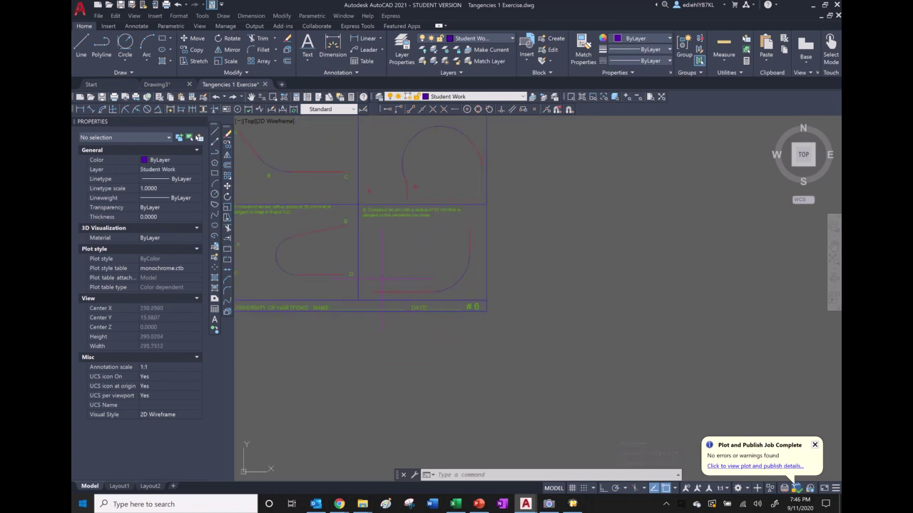
middle_drag(337, 267, 398, 266)
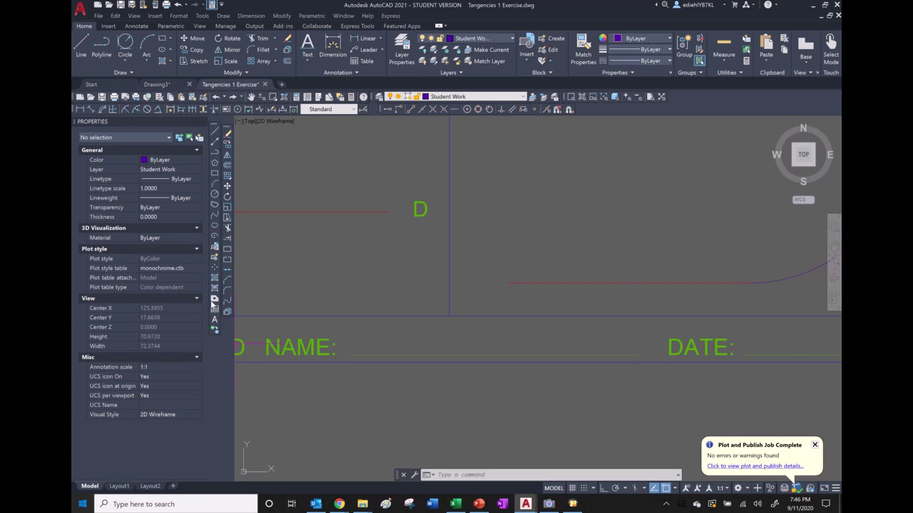
Turn off object snap while preparing single-line text for the NAME line, and cancel the text command
click(308, 63)
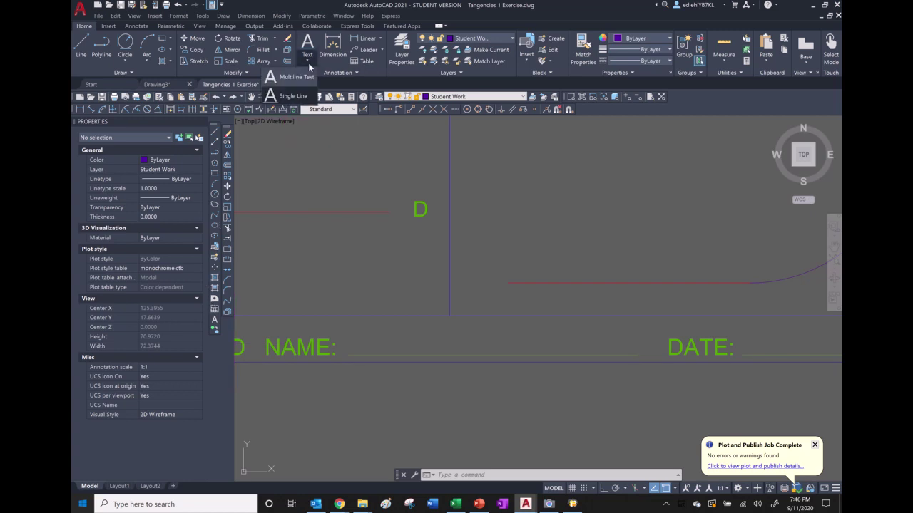
click(291, 96)
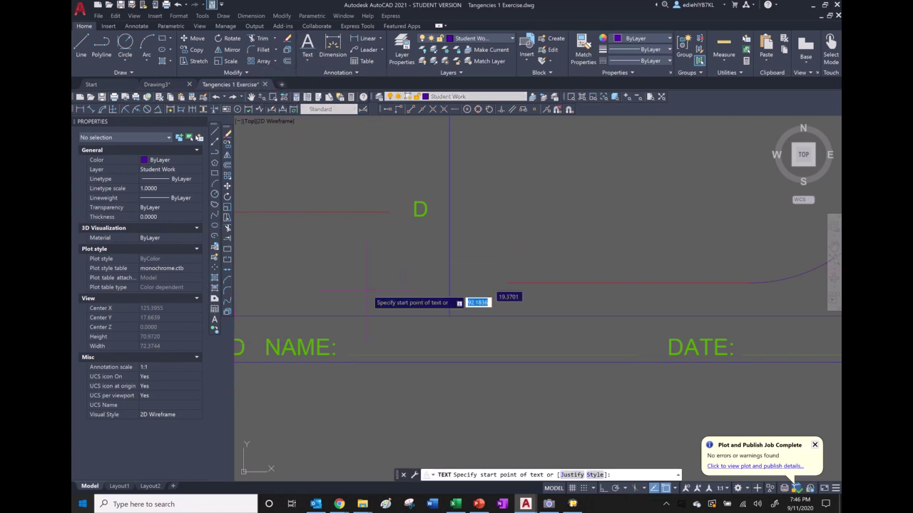
click(665, 489)
scroll(362, 363, up, 5)
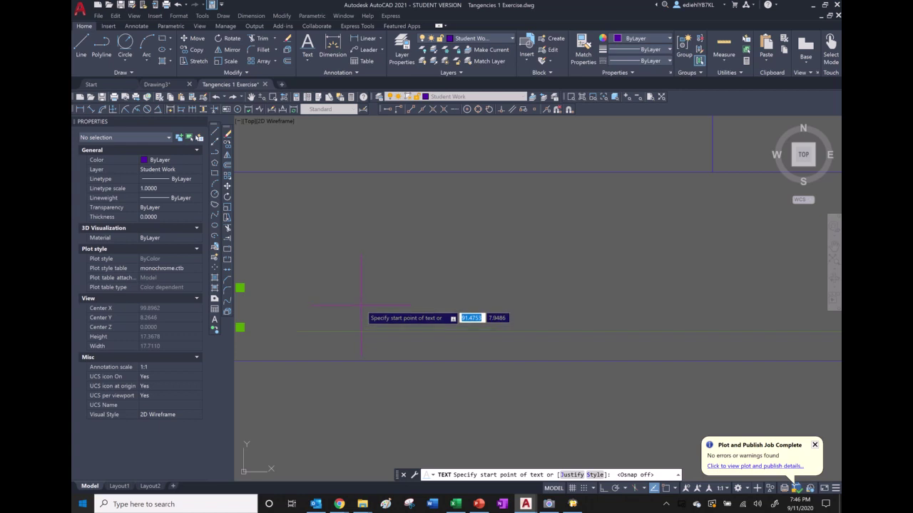
key(Escape)
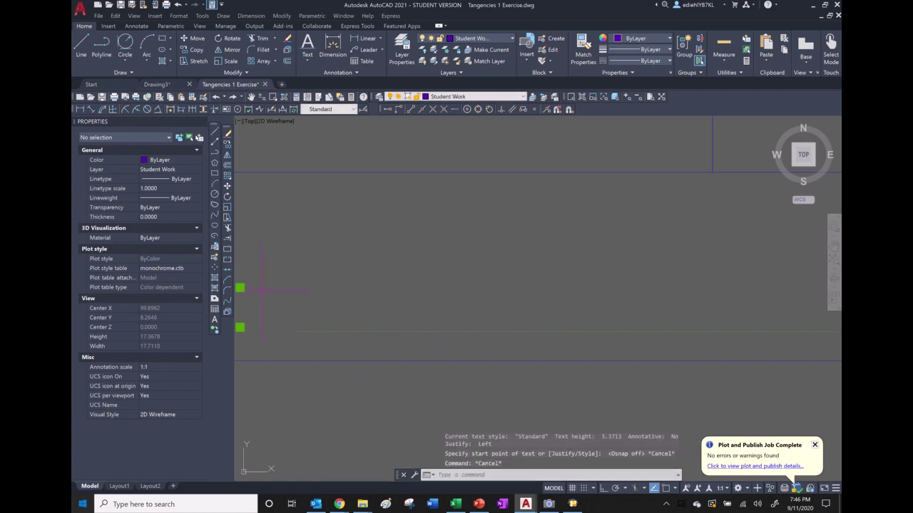
Offset the line after NAME upward by 1/16
click(227, 169)
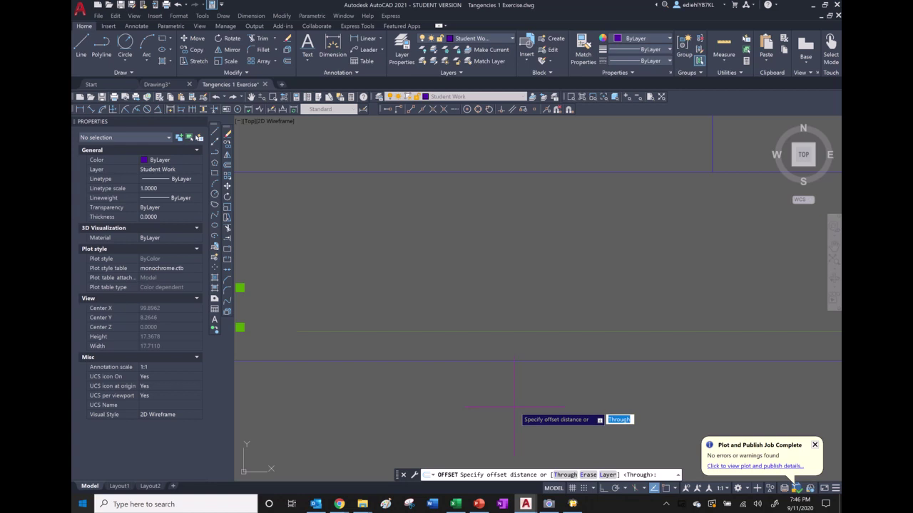
text(1/16)
key(Return)
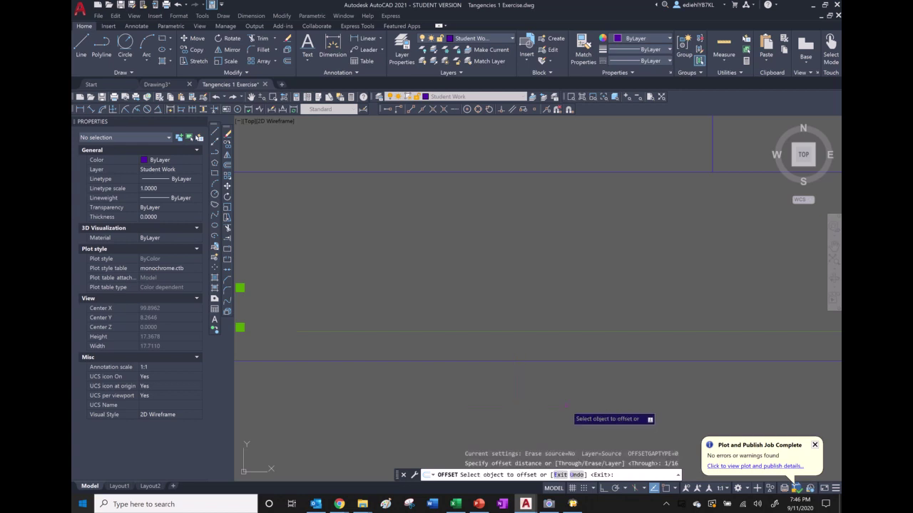
click(560, 332)
click(567, 310)
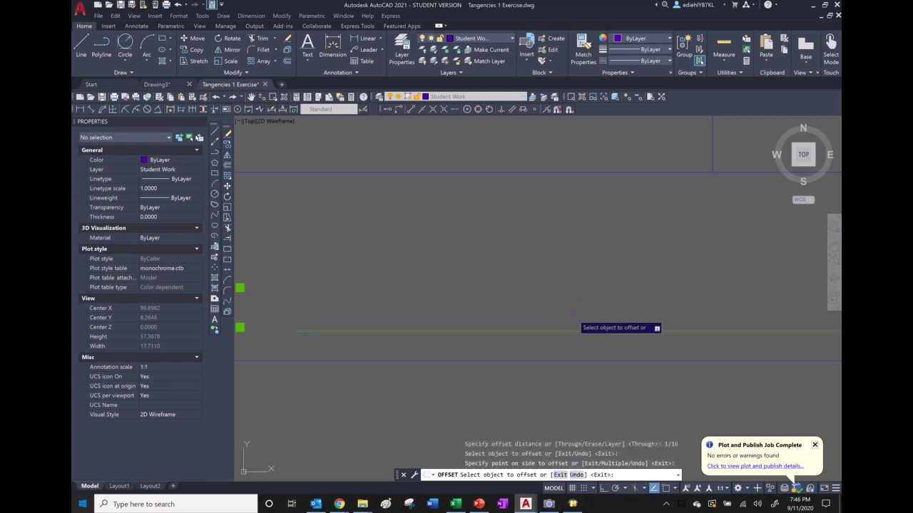
right_click(556, 313)
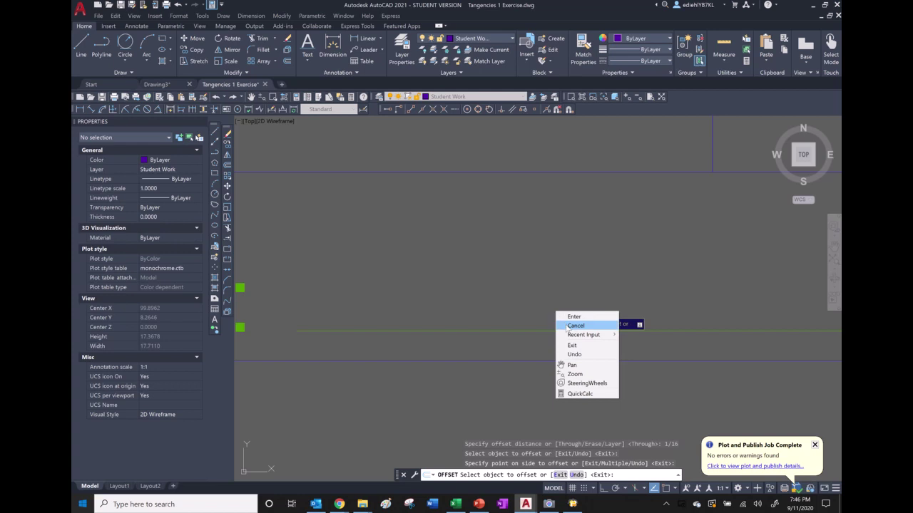
click(561, 327)
Delete the offset copy just above the line after NAME
scroll(557, 335, down, 3)
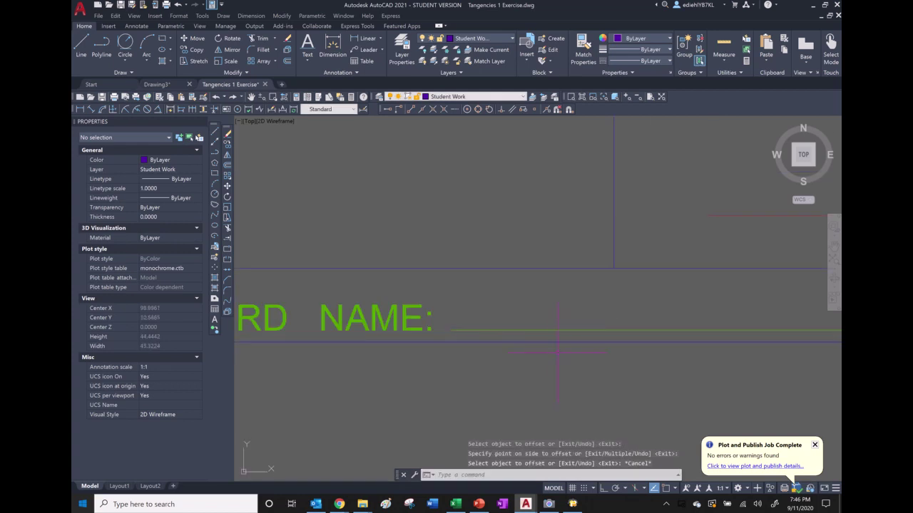
scroll(444, 322, up, 5)
scroll(428, 357, up, 2)
click(433, 340)
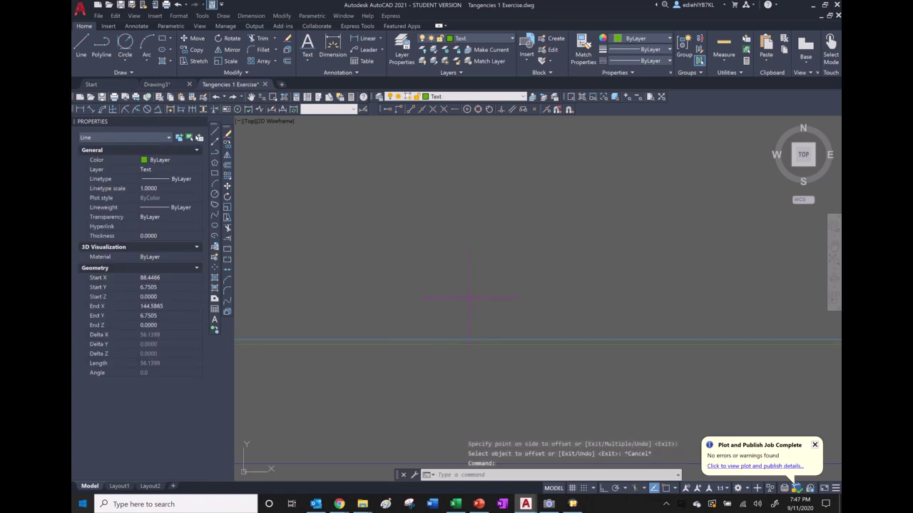
key(Delete)
Examine the millimetre sizes in the exercise instructions and the blank space above the line after NAME
scroll(418, 305, down, 6)
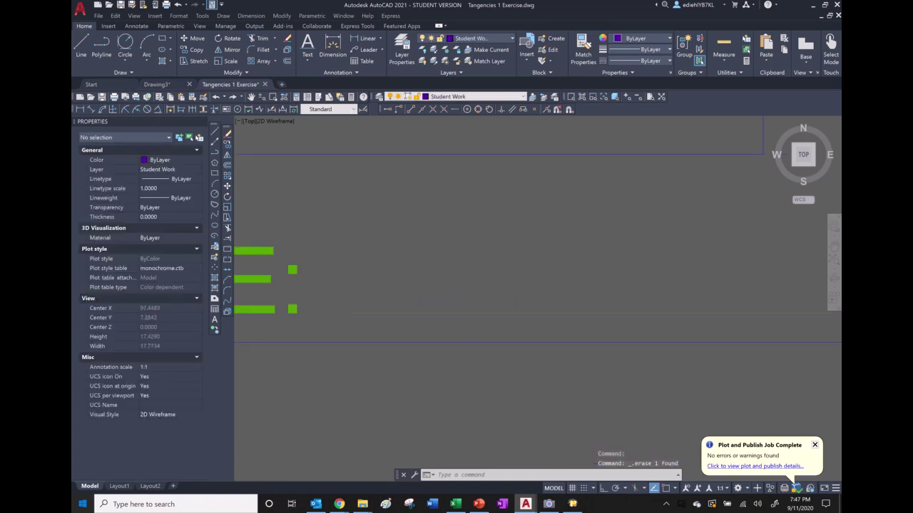
scroll(417, 305, down, 6)
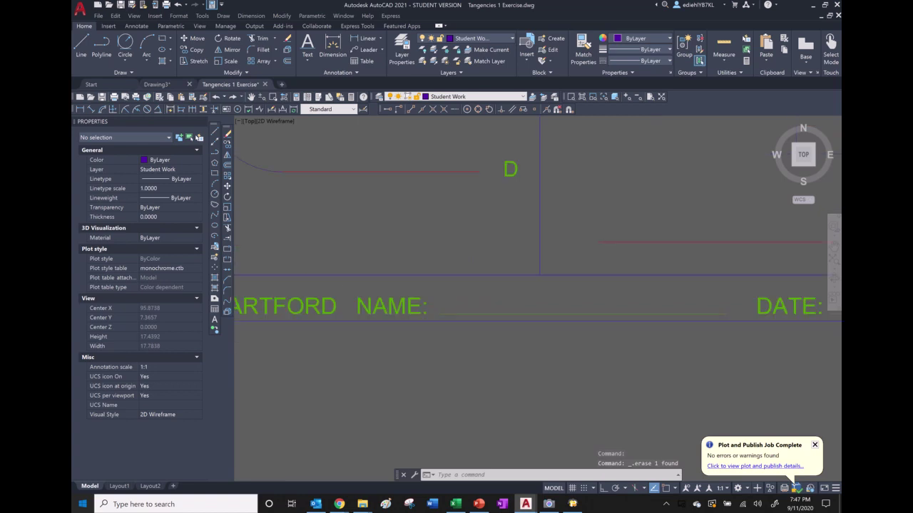
scroll(459, 314, down, 6)
scroll(449, 243, up, 5)
scroll(449, 243, down, 4)
scroll(449, 243, up, 5)
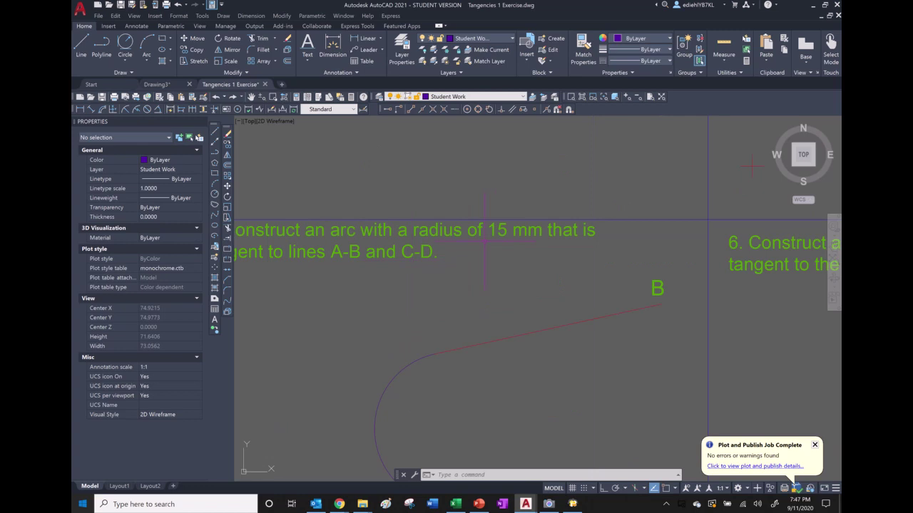
scroll(467, 269, down, 4)
scroll(519, 361, up, 6)
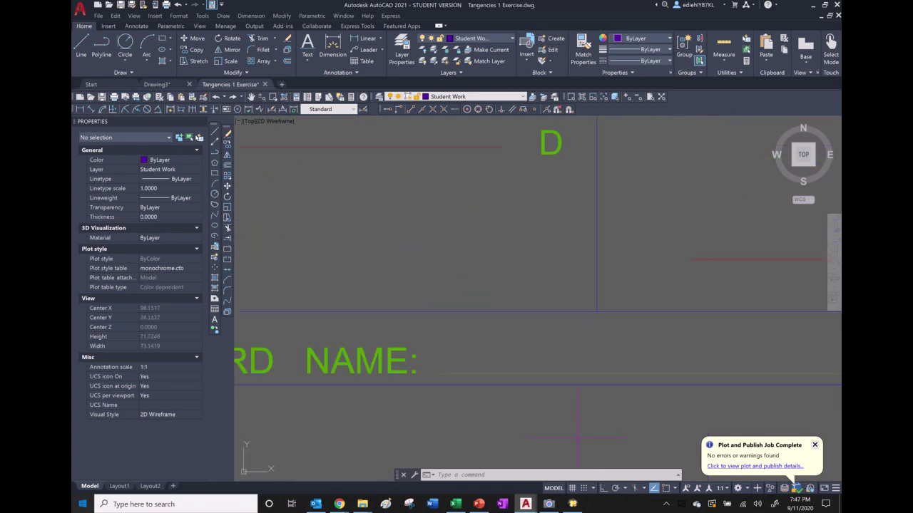
scroll(448, 350, up, 1)
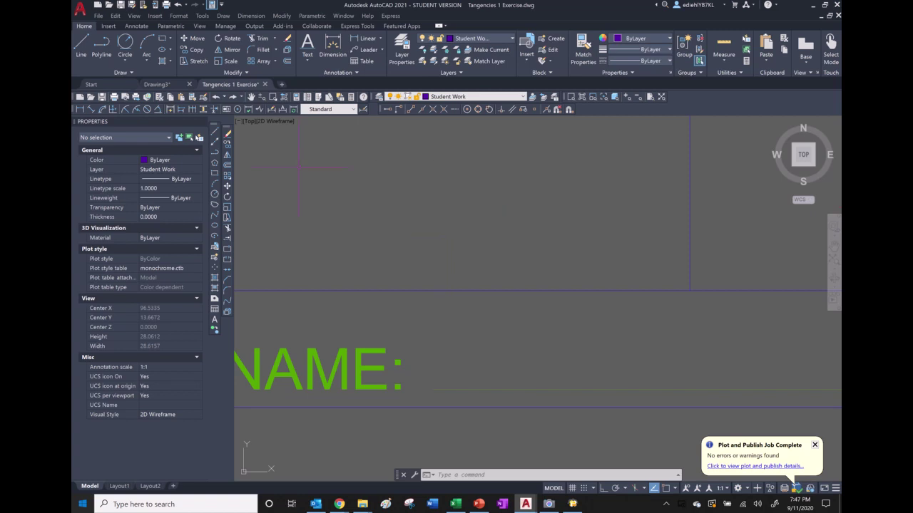
Offset the line after NAME upward by 1.5875 to make a guide line for the lettering
click(226, 164)
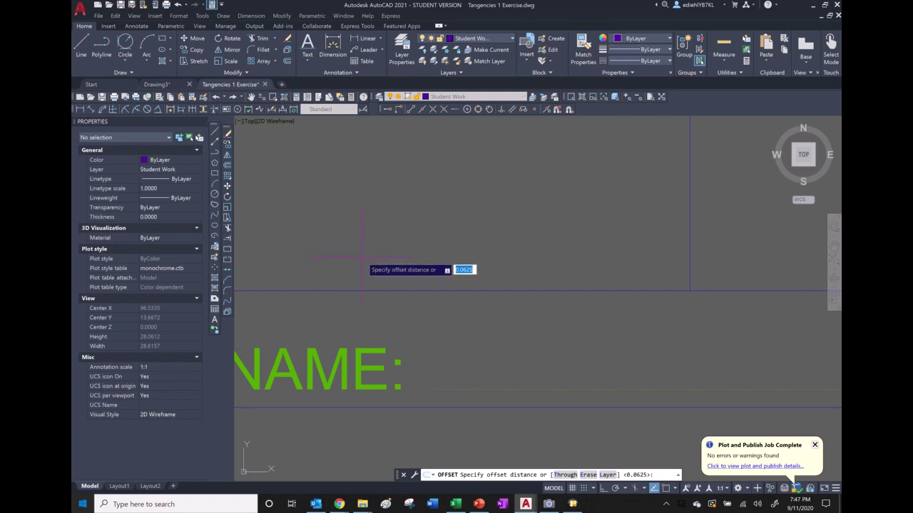
text(1.5875)
key(Return)
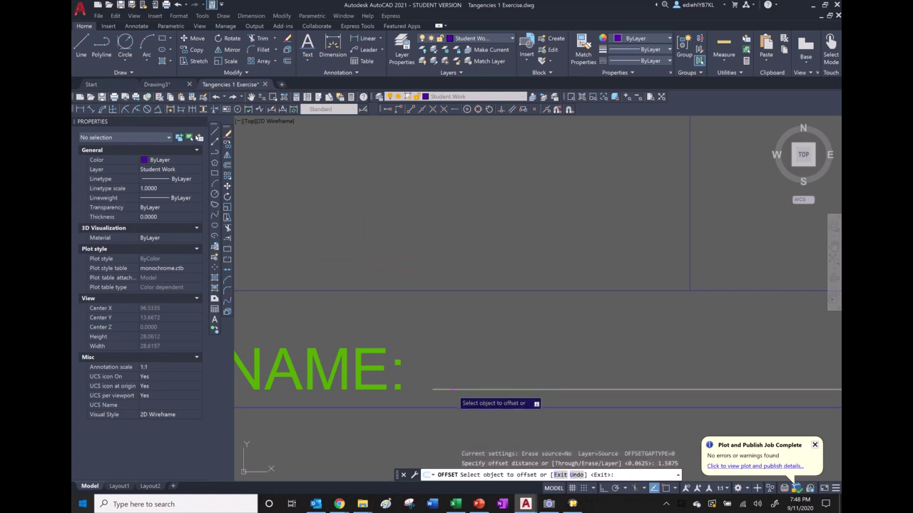
click(452, 390)
click(458, 375)
right_click(456, 352)
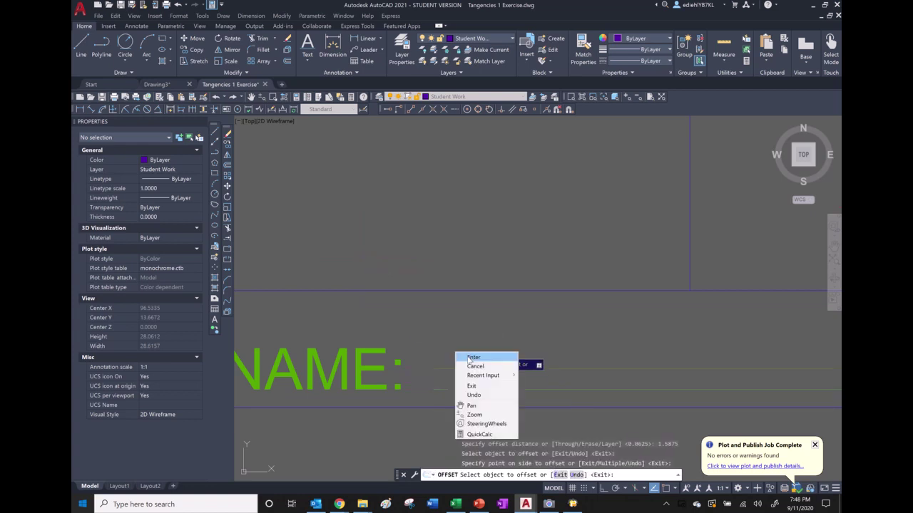
click(472, 357)
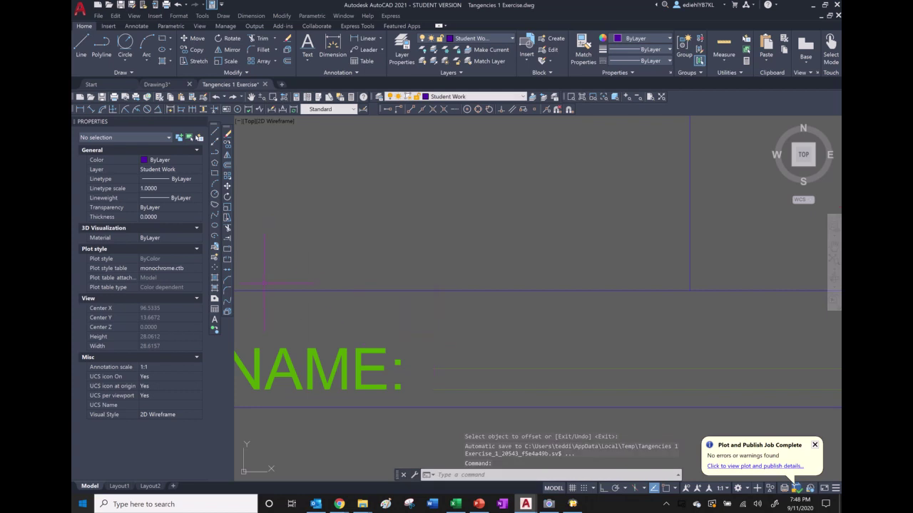
Place single-line text starting on the guide line after NAME, height 6 and rotation 0, containing the person's title and surname
click(305, 60)
click(294, 96)
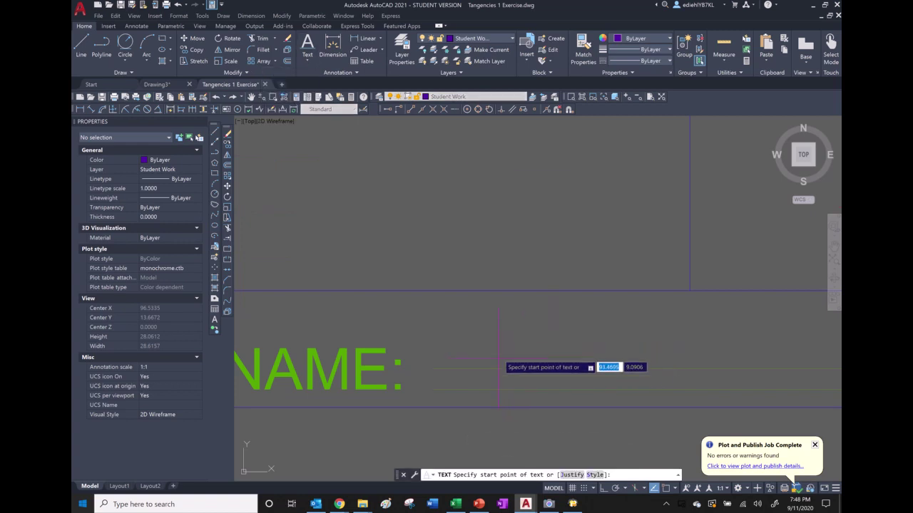
click(545, 109)
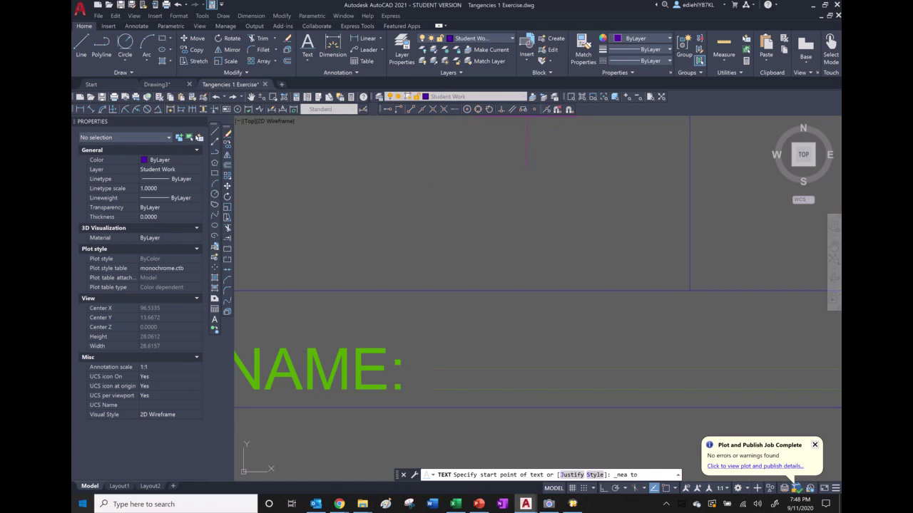
click(468, 368)
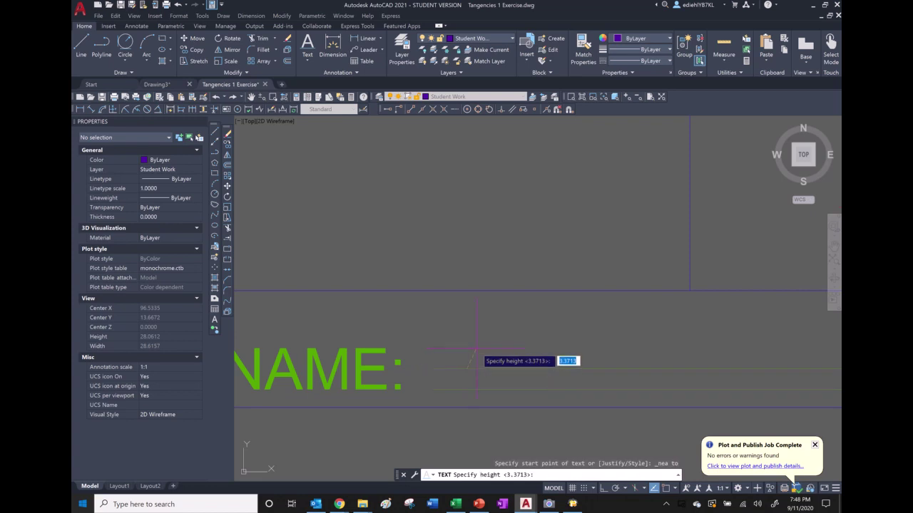
text(6)
key(Return)
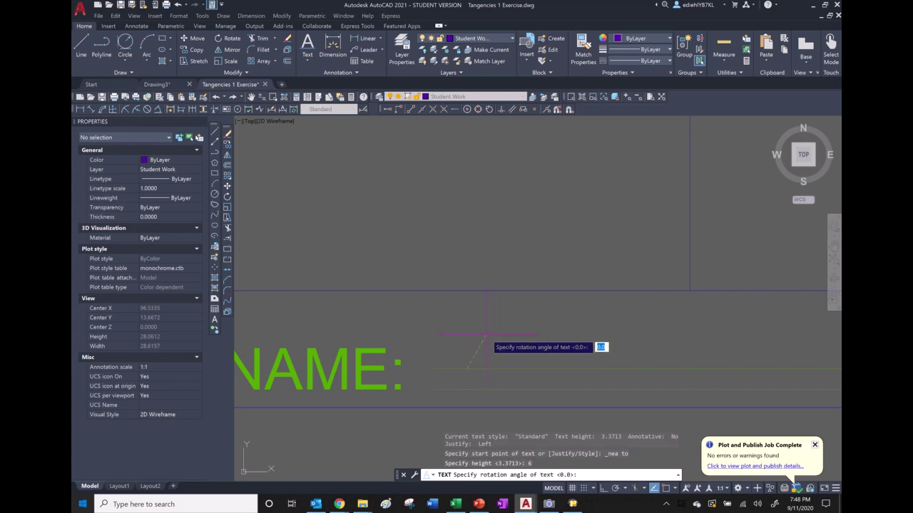
key(Return)
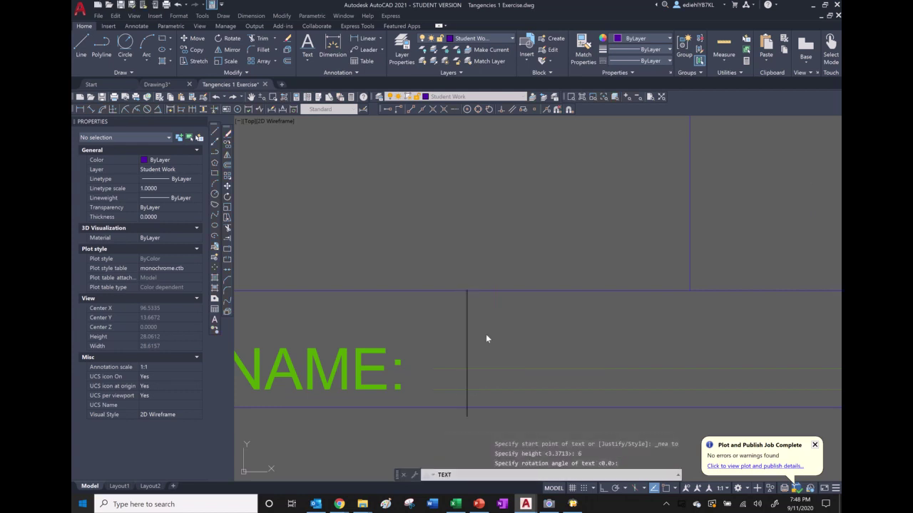
text(DR.)
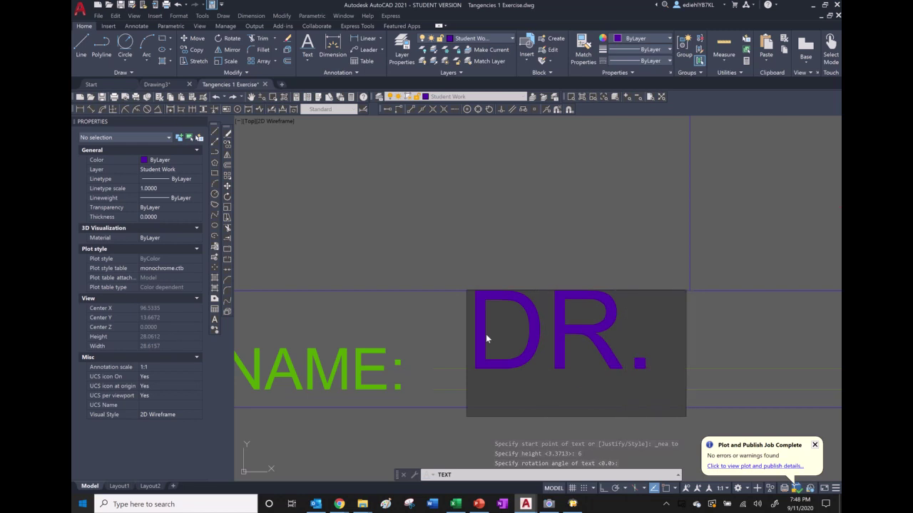
text( DIEHL)
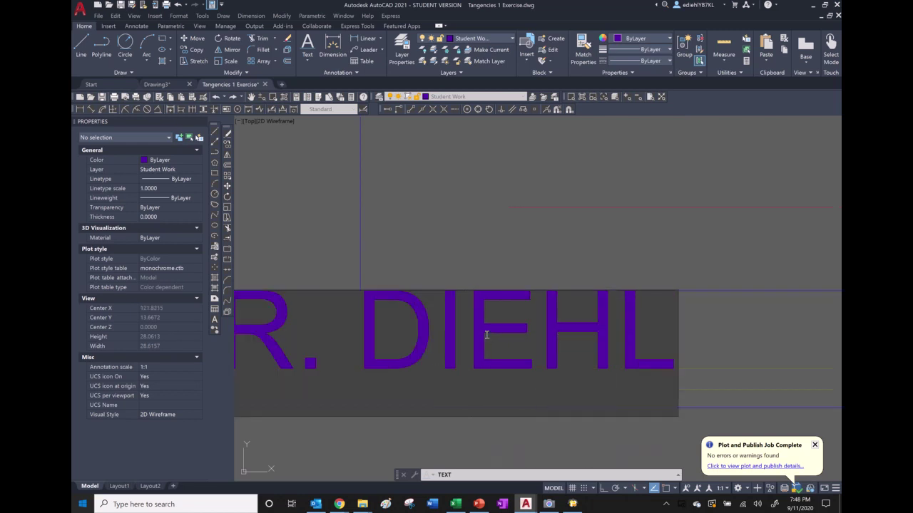
key(Return)
key(Return)
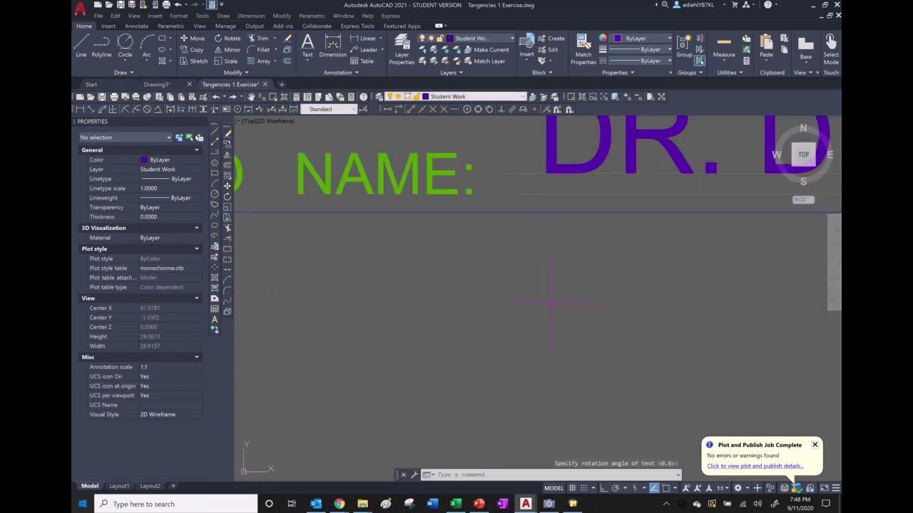
Delete the guide line under the name text and offset the line after NAME upward by 1 instead
scroll(660, 253, down, 2)
scroll(659, 253, up, 3)
scroll(659, 253, down, 2)
scroll(697, 229, up, 4)
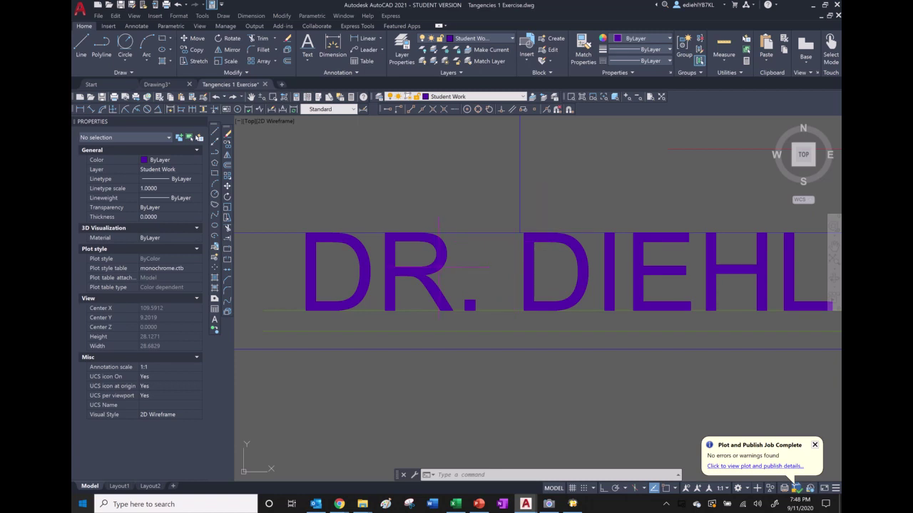
click(428, 310)
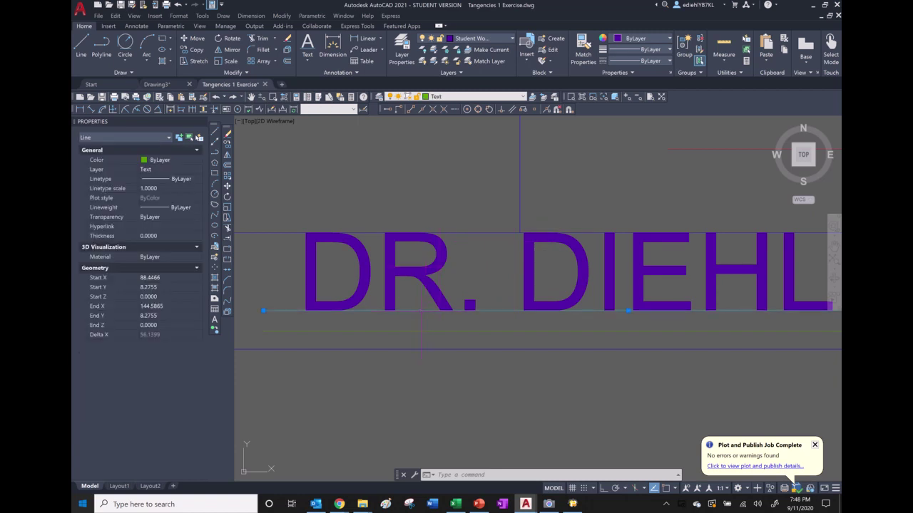
key(Delete)
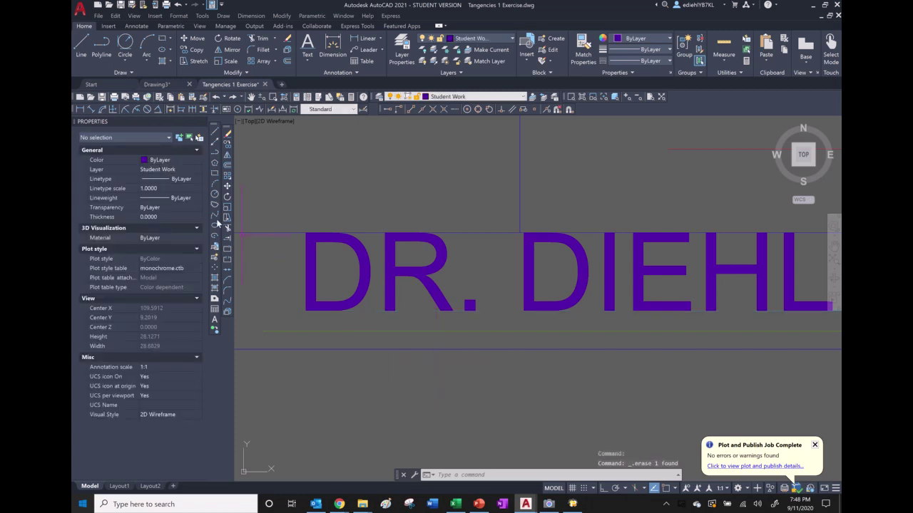
click(227, 165)
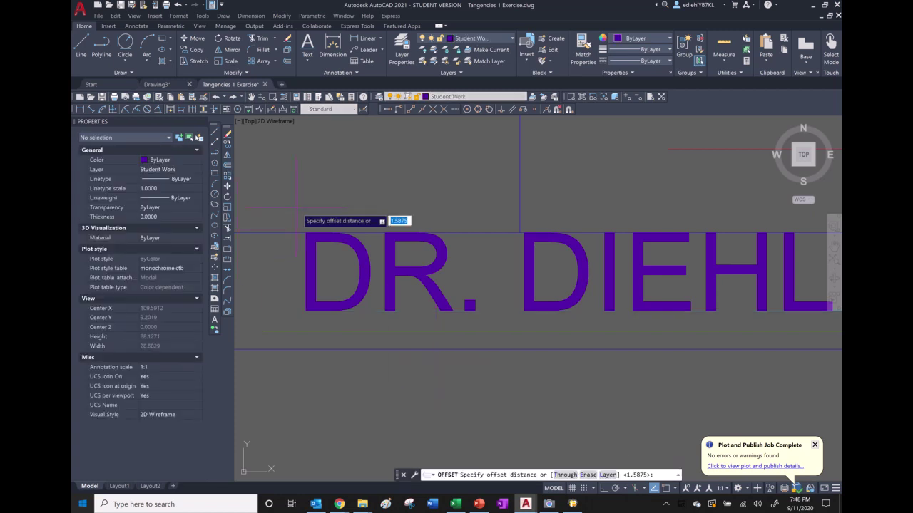
text(1)
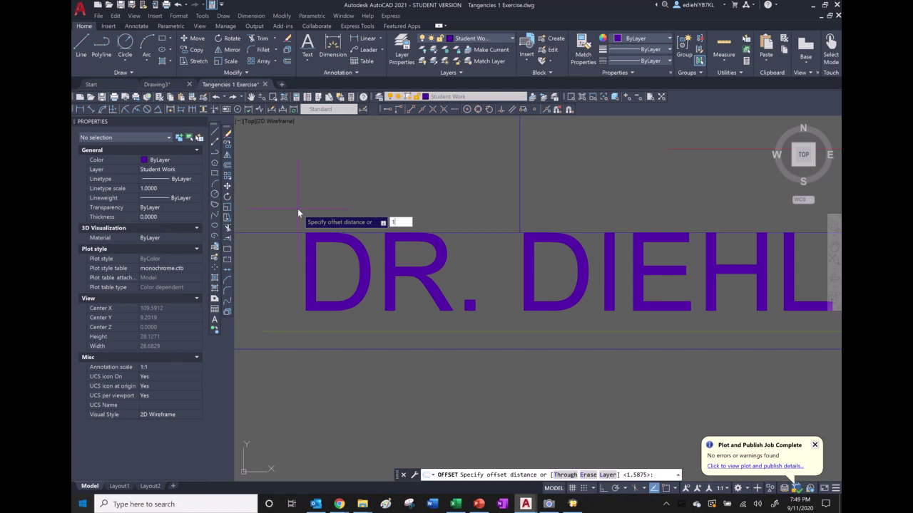
key(Return)
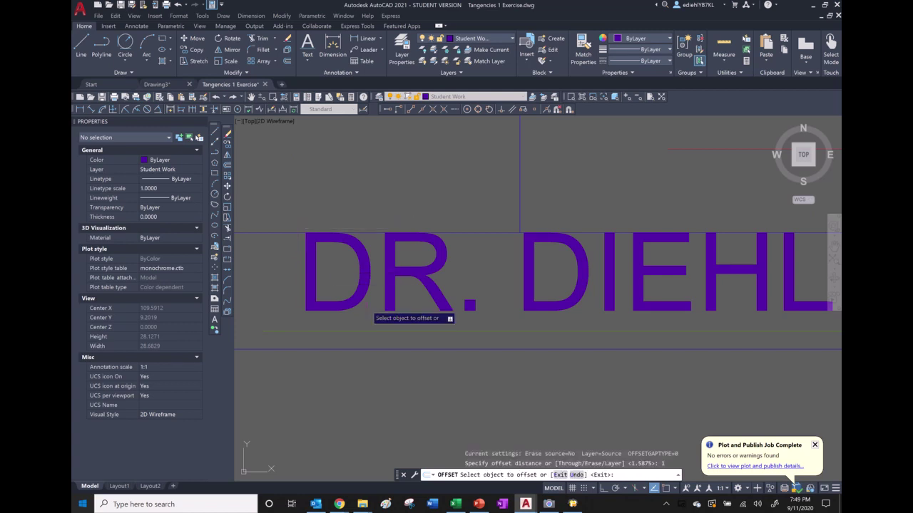
click(371, 330)
click(369, 318)
right_click(365, 302)
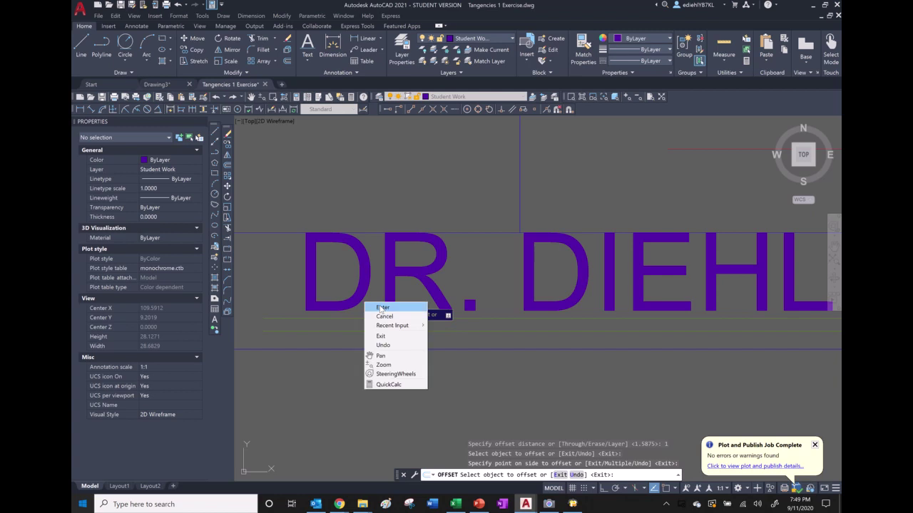
click(382, 308)
Move the name text straight down onto the new guide line using its insertion grip and a perpendicular snap
click(471, 330)
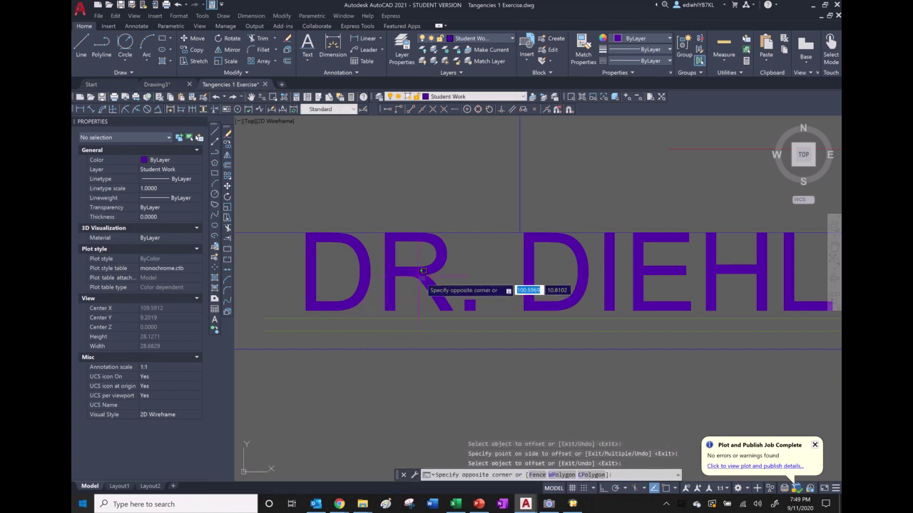
click(429, 274)
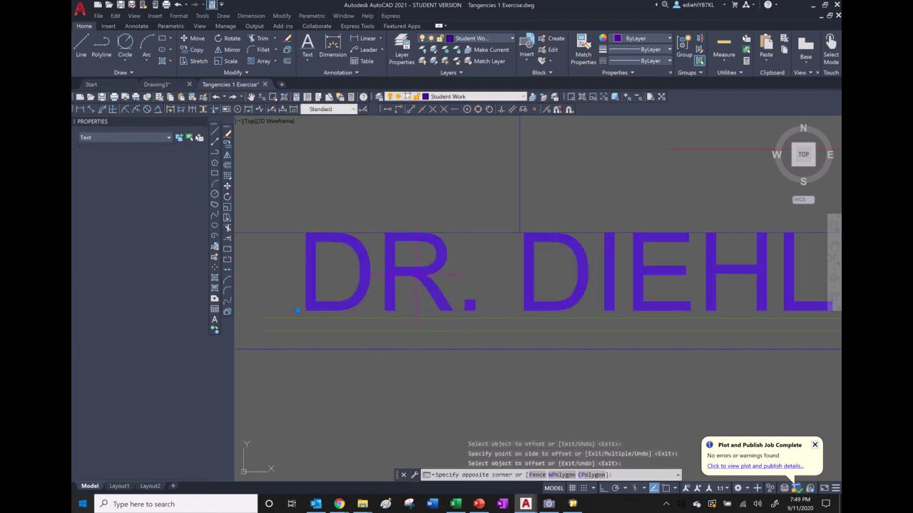
click(298, 310)
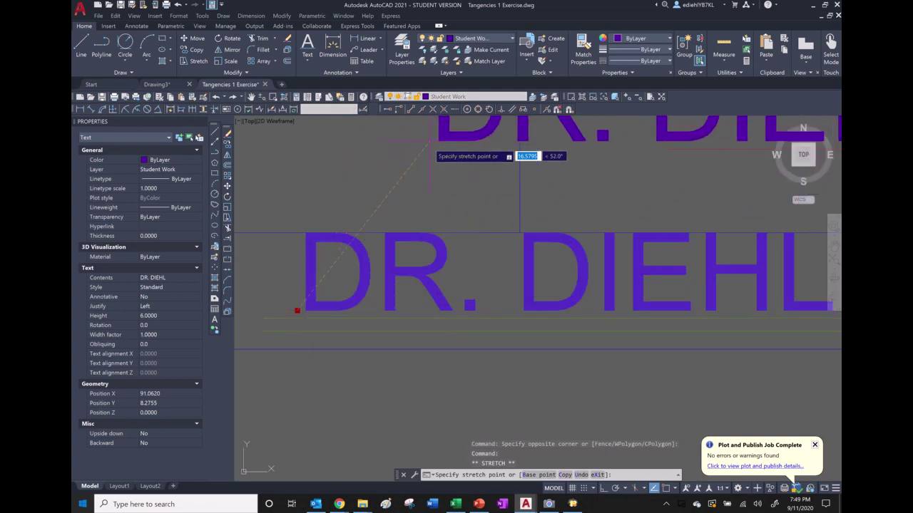
click(501, 110)
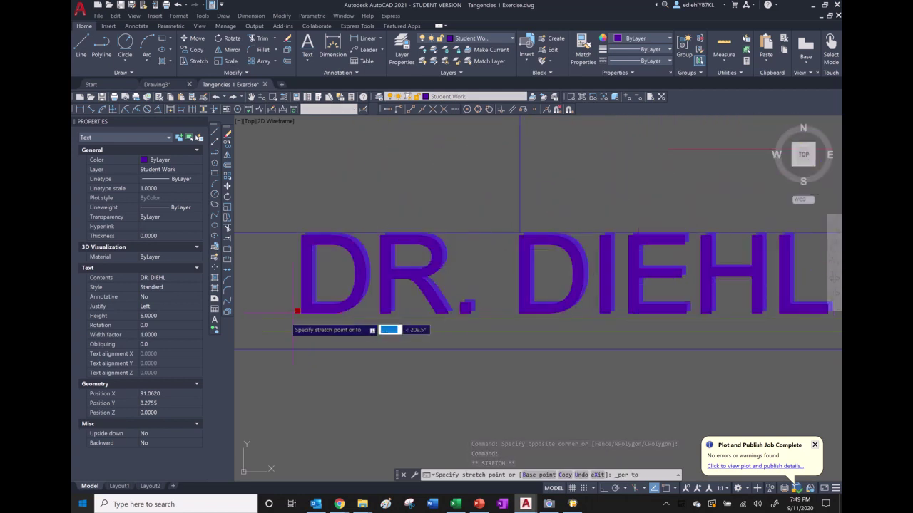
click(293, 318)
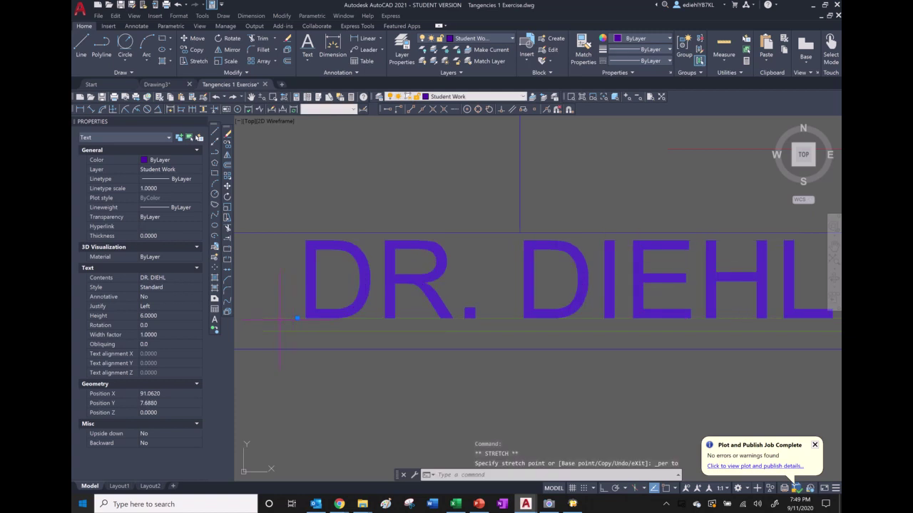
Finish moving the name text, deselect it, and delete the guide line under it
click(281, 319)
key(Escape)
key(Escape)
key(Escape)
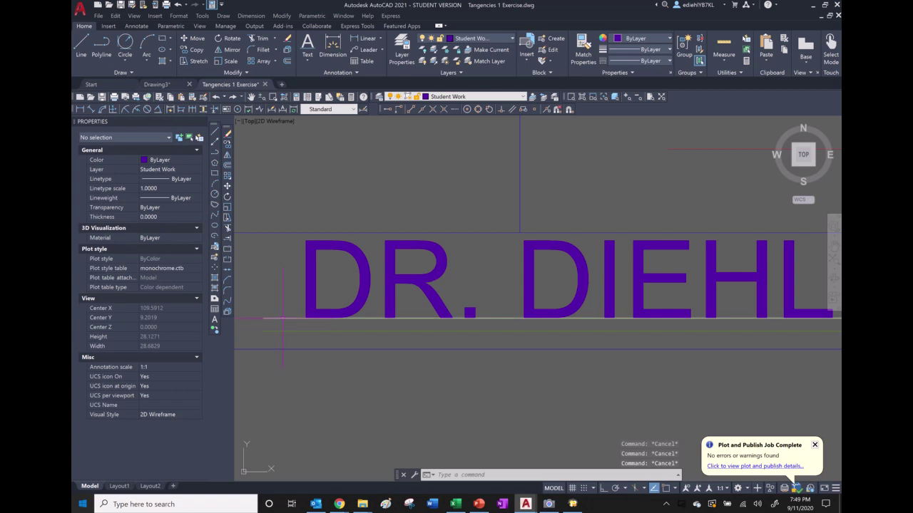
click(283, 318)
key(Delete)
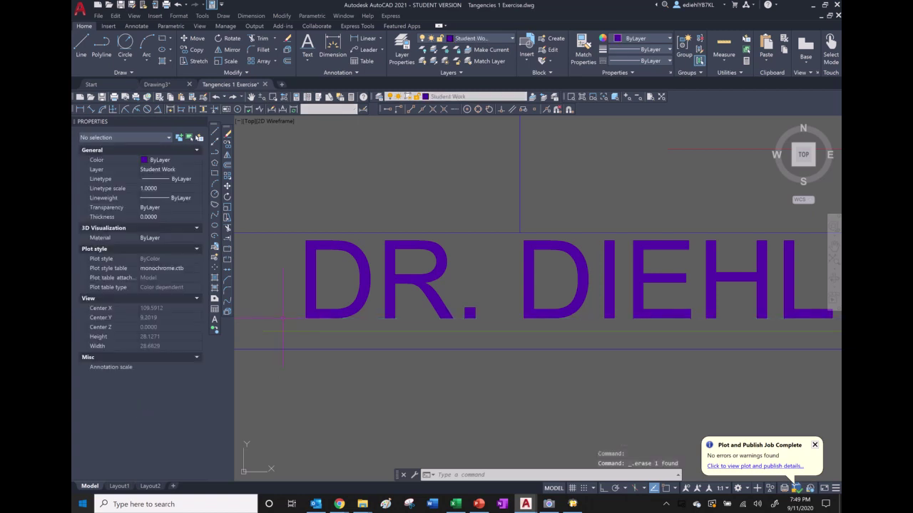
Copy the name text horizontally with Ortho on so the copy starts on the line after DATE
scroll(283, 319, down, 4)
scroll(604, 313, down, 2)
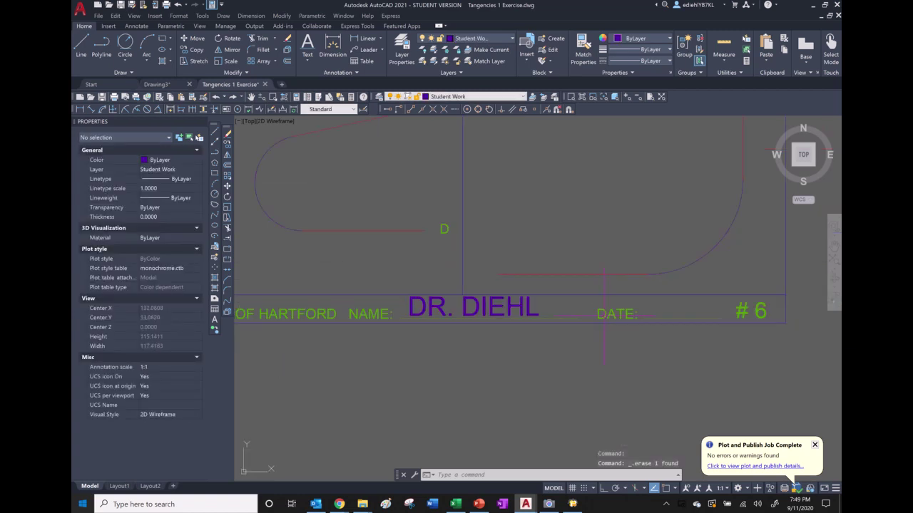
scroll(604, 314, up, 3)
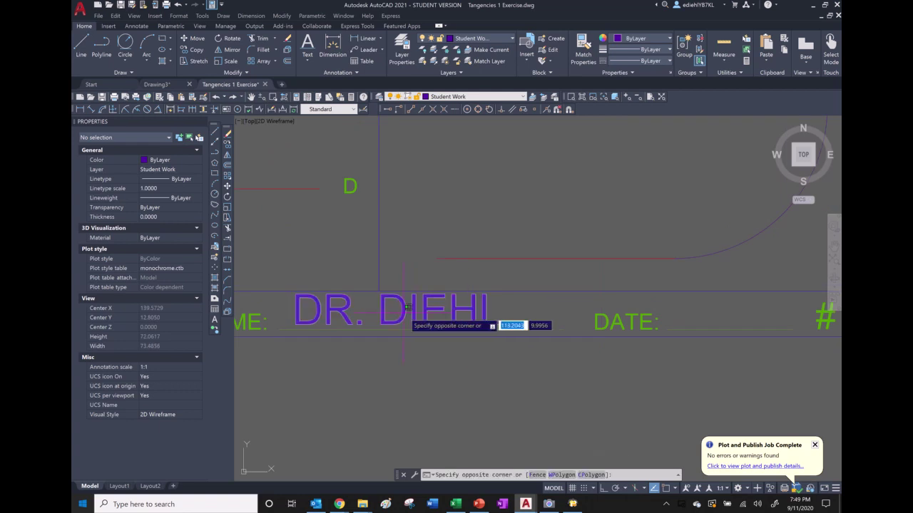
click(400, 312)
click(350, 355)
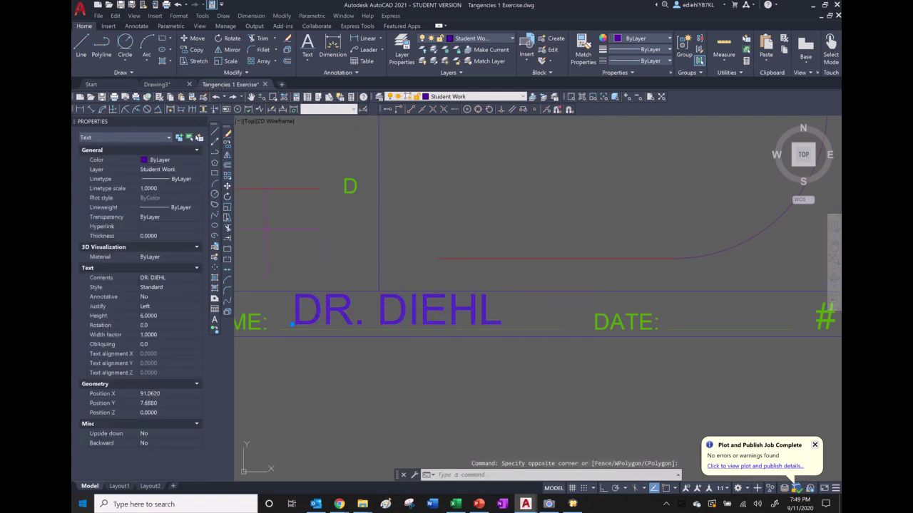
click(228, 145)
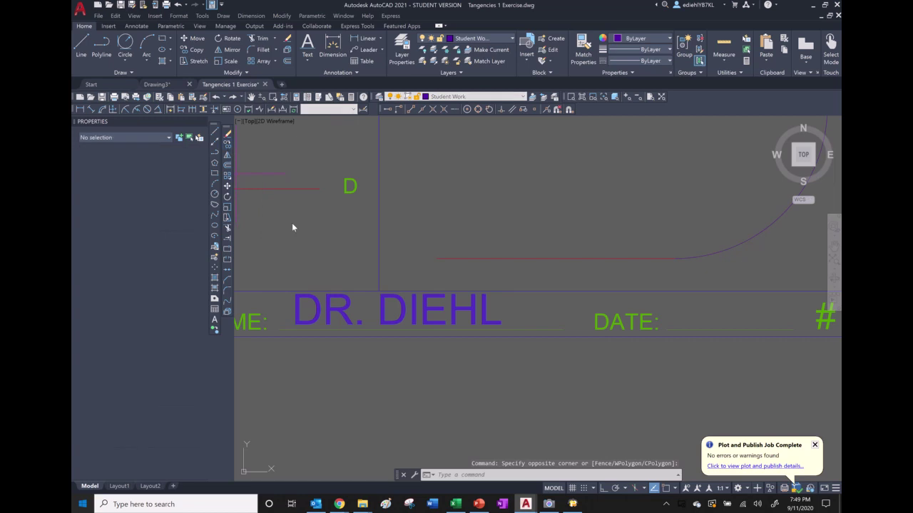
click(294, 369)
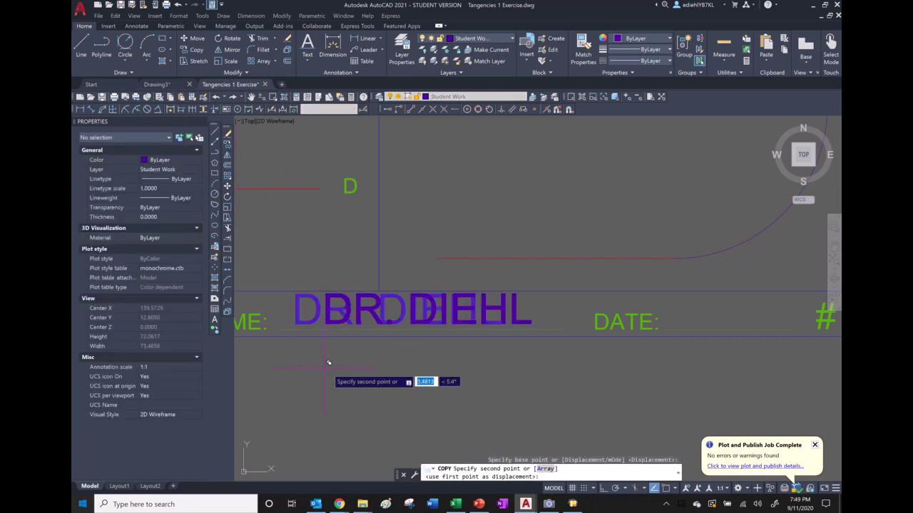
key(F8)
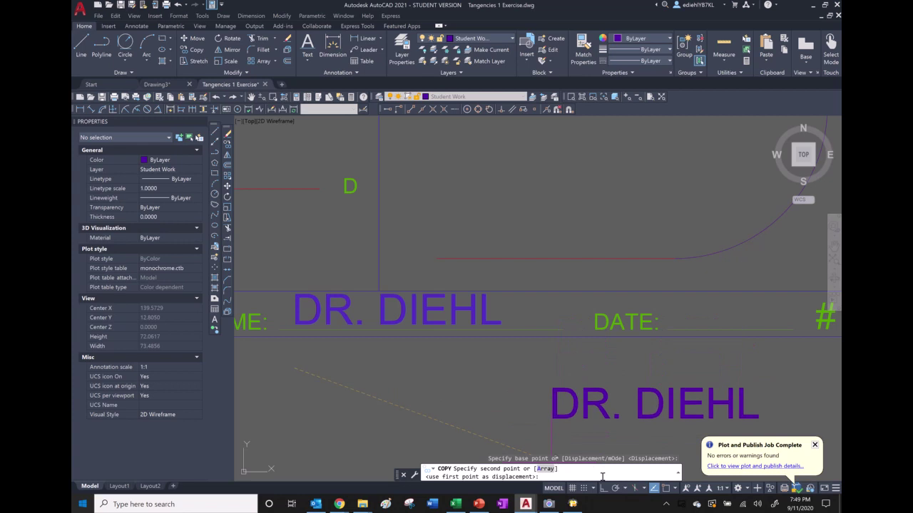
click(673, 370)
right_click(630, 351)
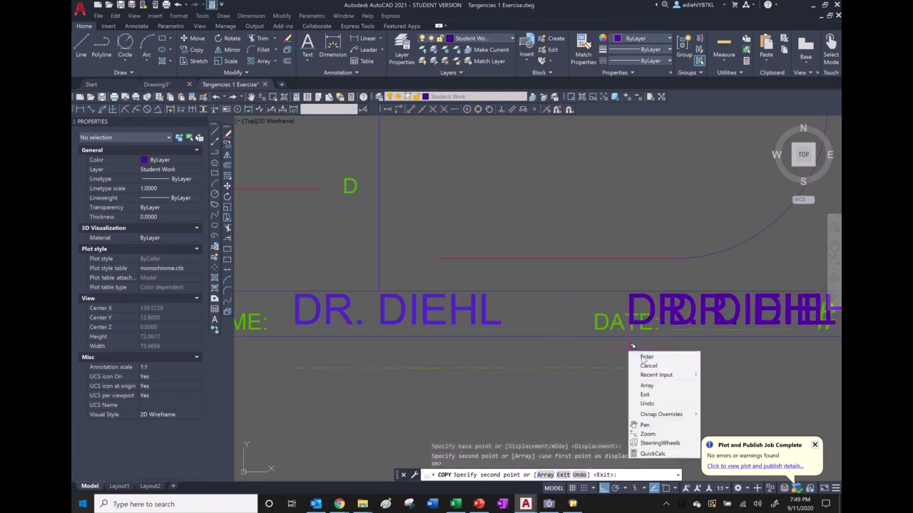
click(645, 355)
scroll(583, 350, down, 2)
scroll(570, 342, up, 5)
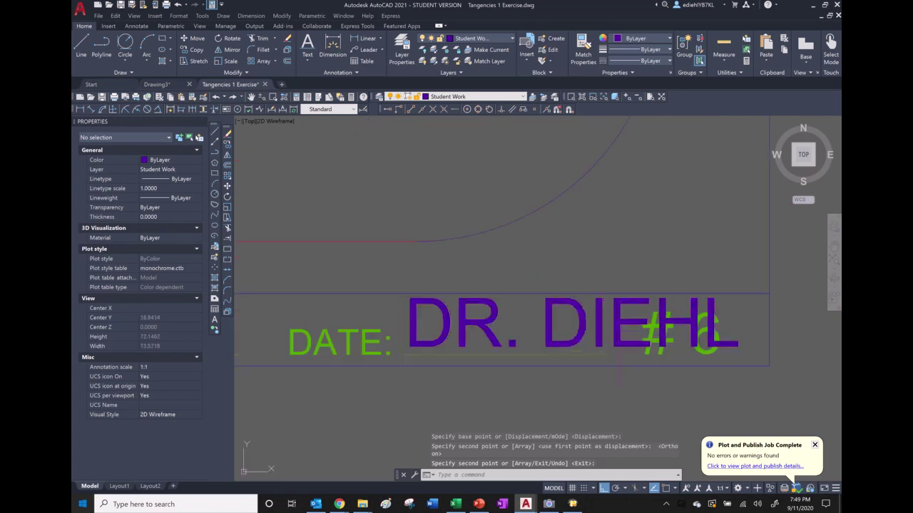
click(550, 328)
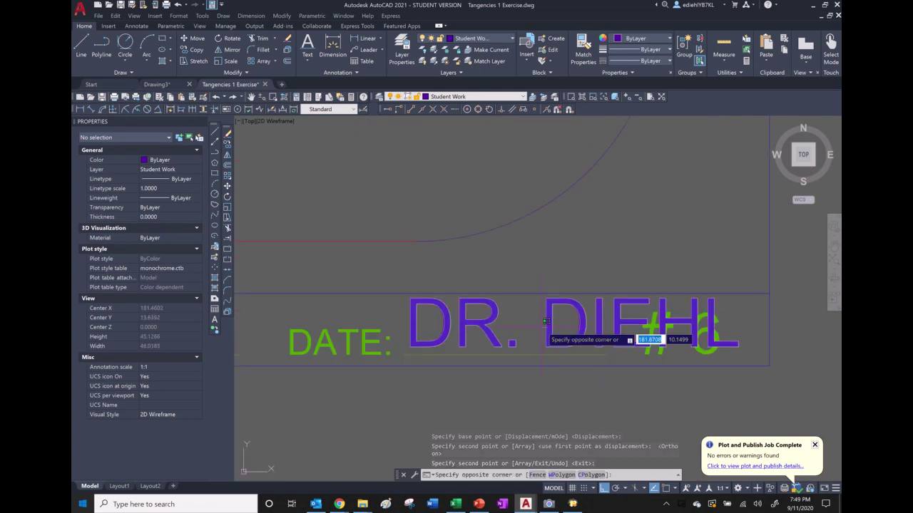
click(460, 341)
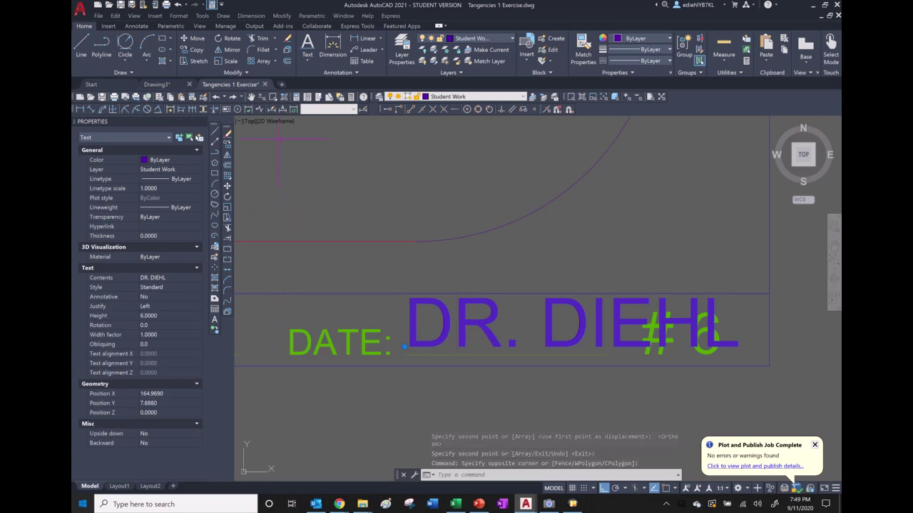
click(246, 73)
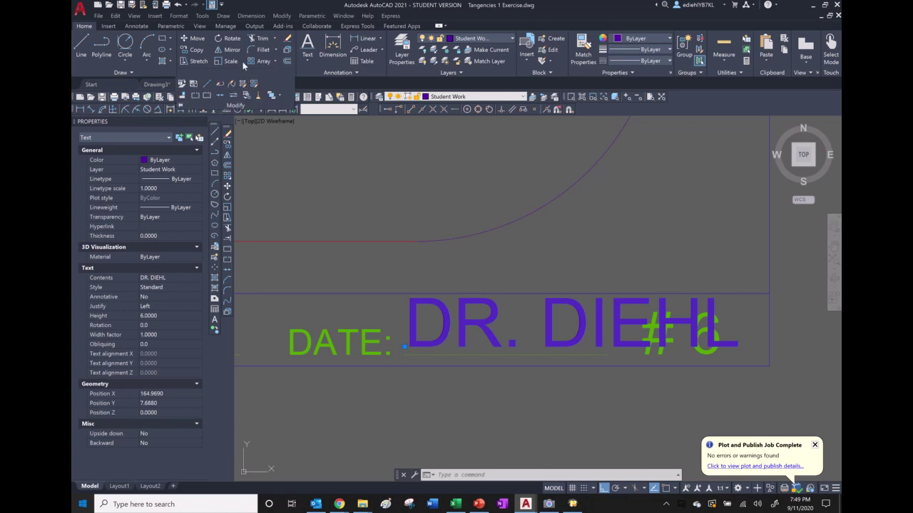
click(279, 16)
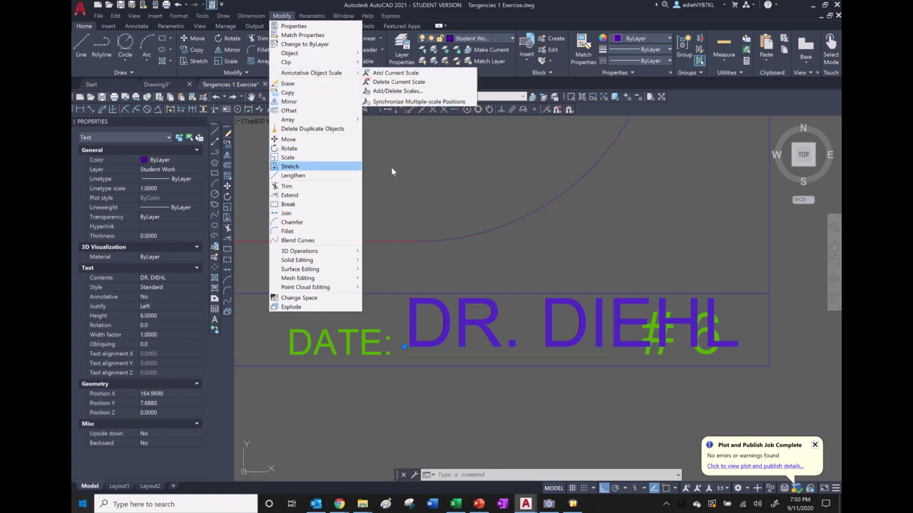
key(Escape)
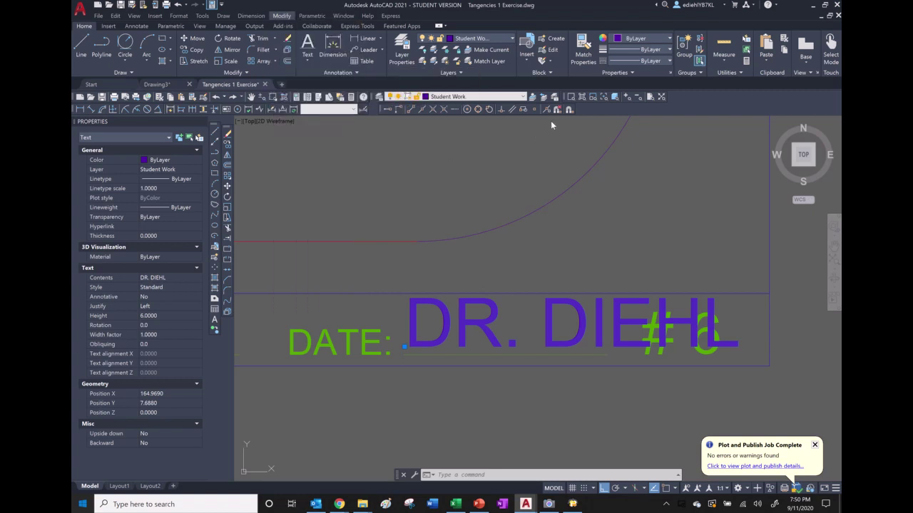
right_click(602, 110)
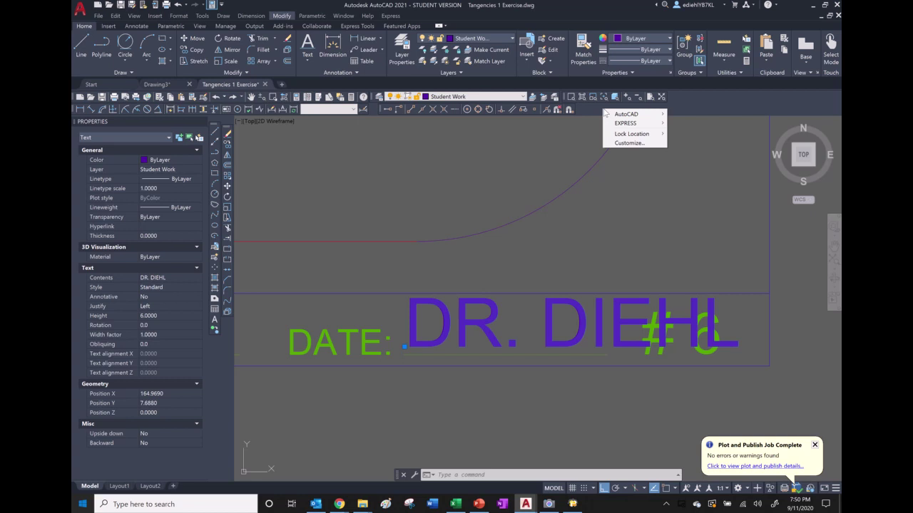
key(Escape)
right_click(588, 112)
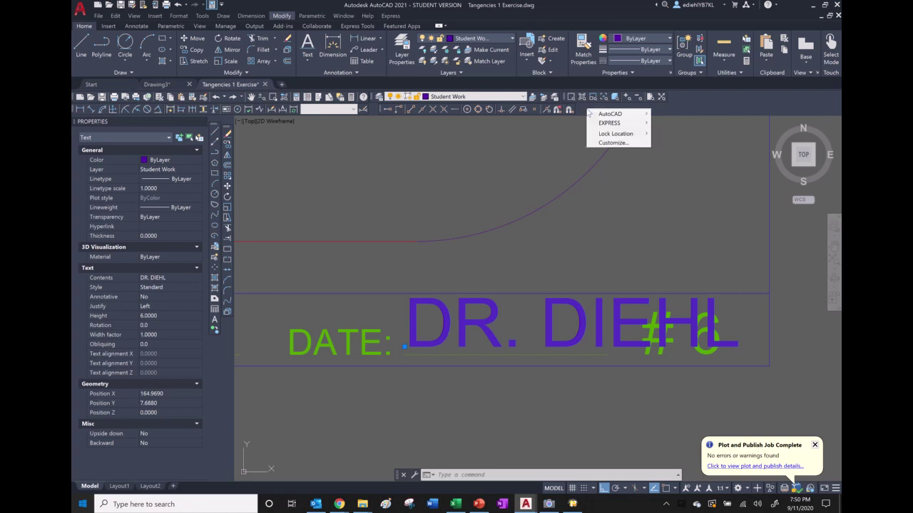
mouse_move(622, 115)
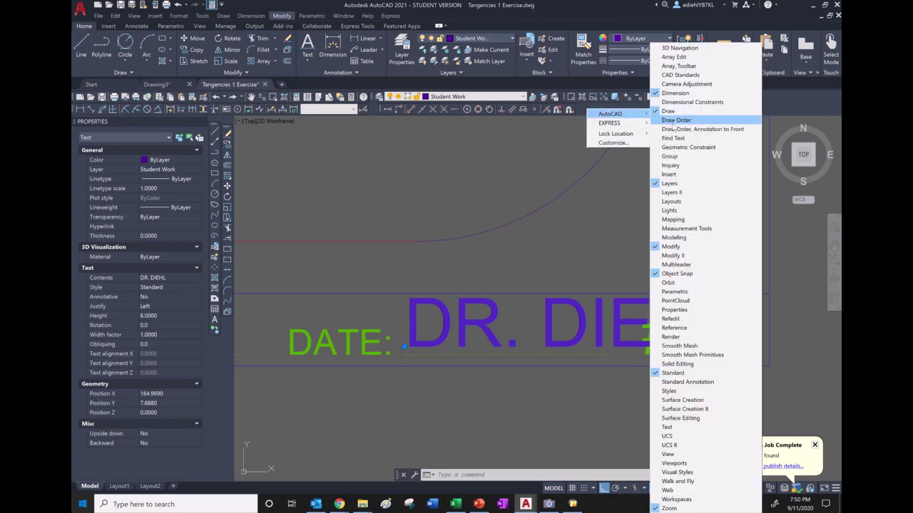
click(672, 255)
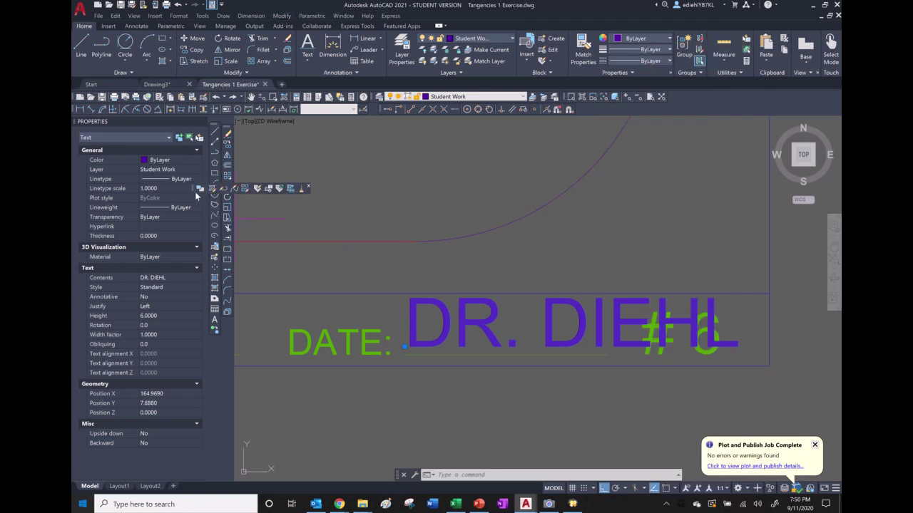
drag(199, 189, 213, 197)
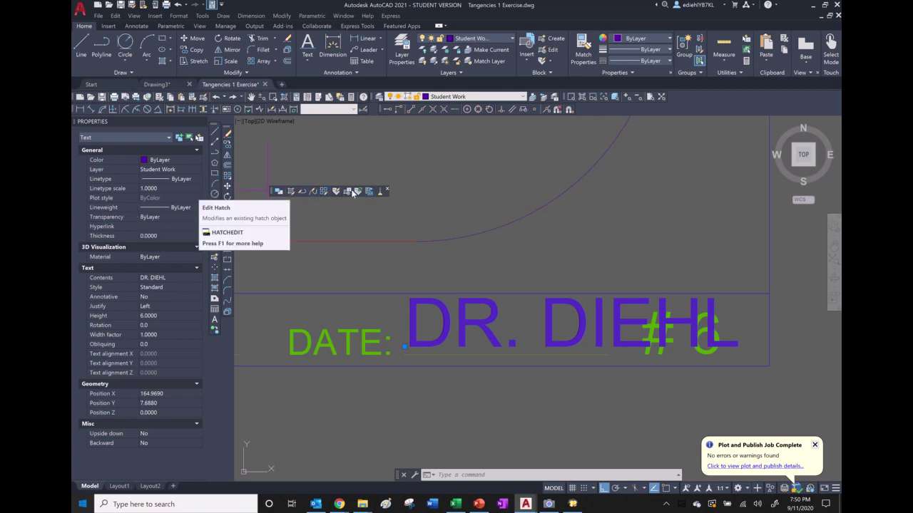
click(387, 190)
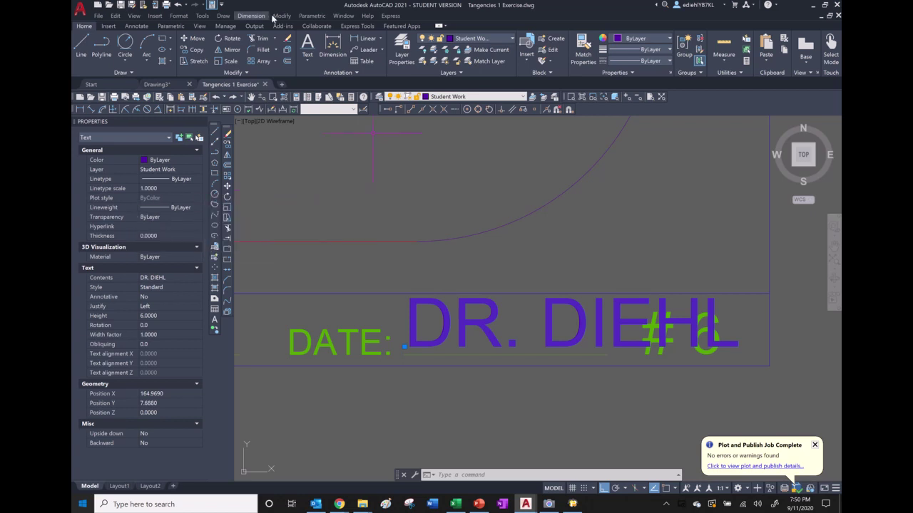
Display the Text toolbar and float it in the empty drawing area above the title strip
right_click(686, 104)
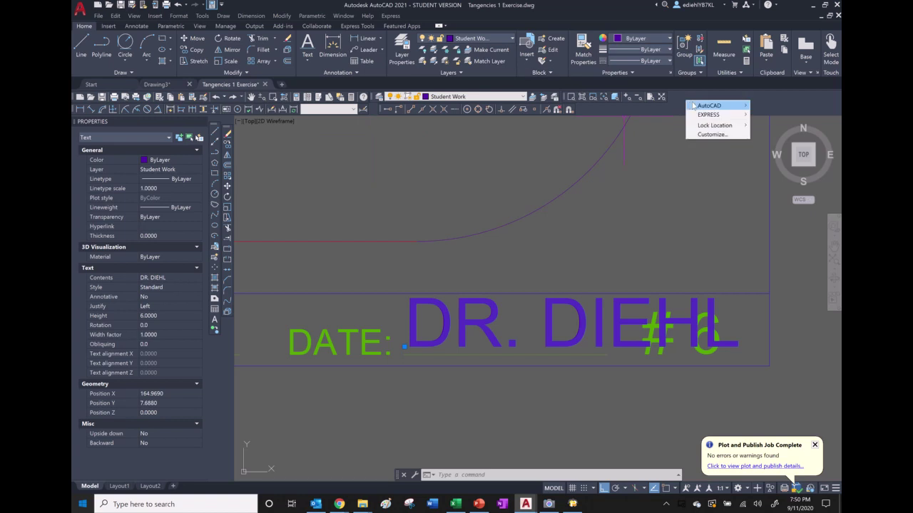
mouse_move(706, 105)
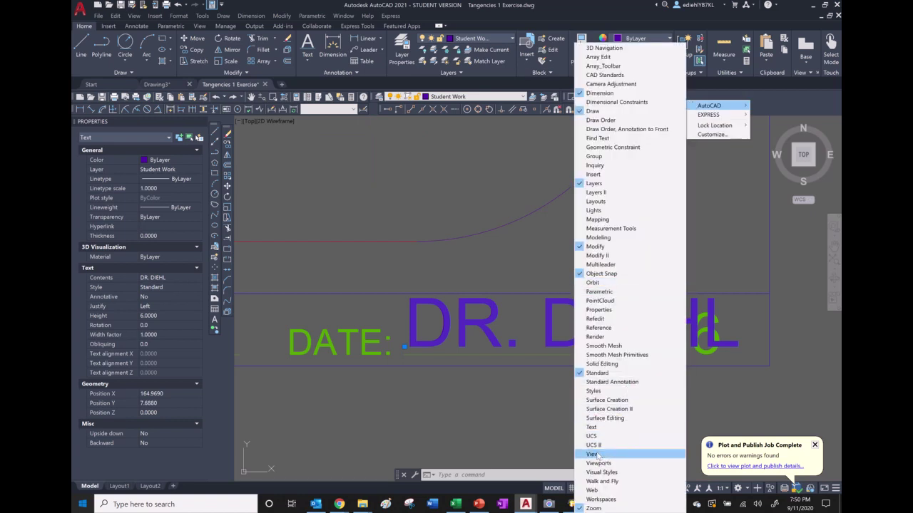
click(594, 427)
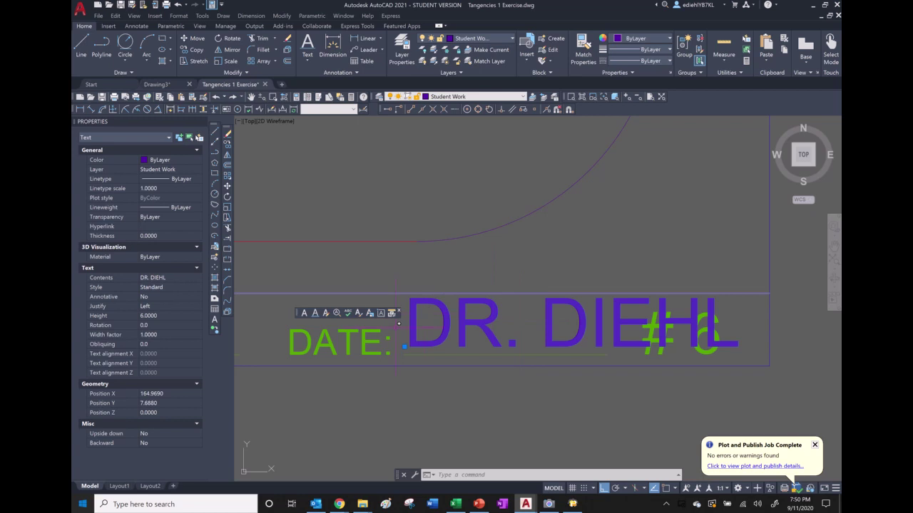
drag(299, 316, 355, 239)
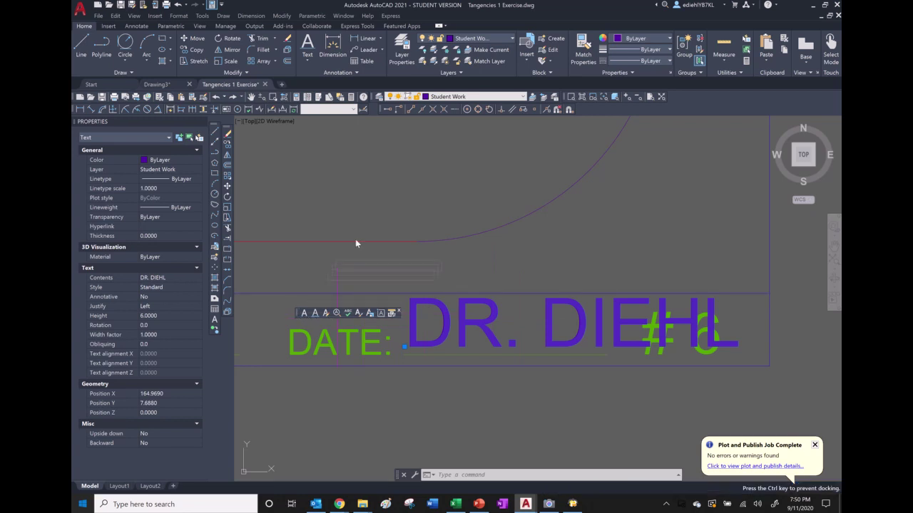
drag(365, 174, 365, 165)
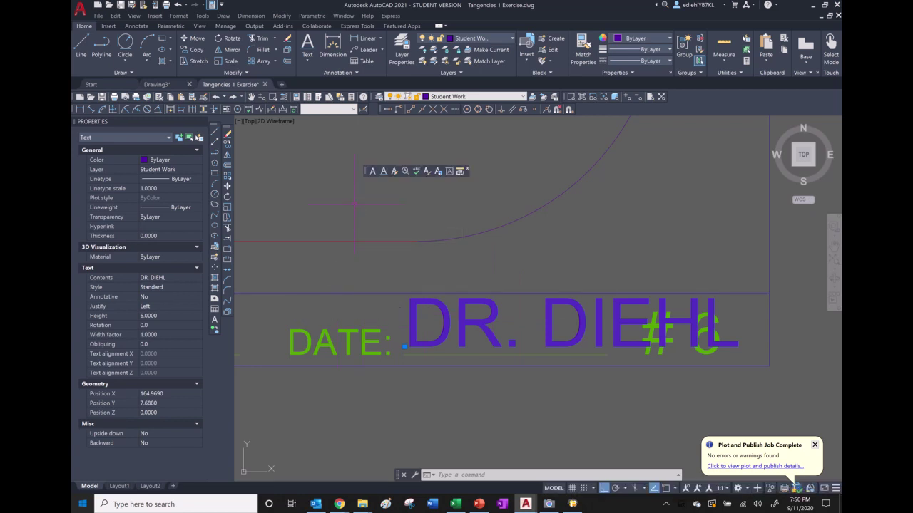
Edit the copied text after DATE to read 9/11/20 and end the text editing command
click(394, 173)
click(423, 300)
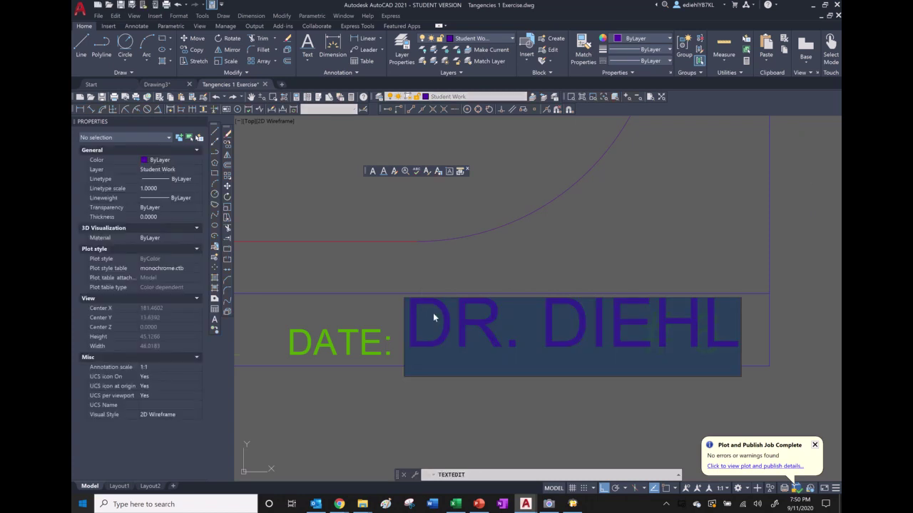
text(9/11)
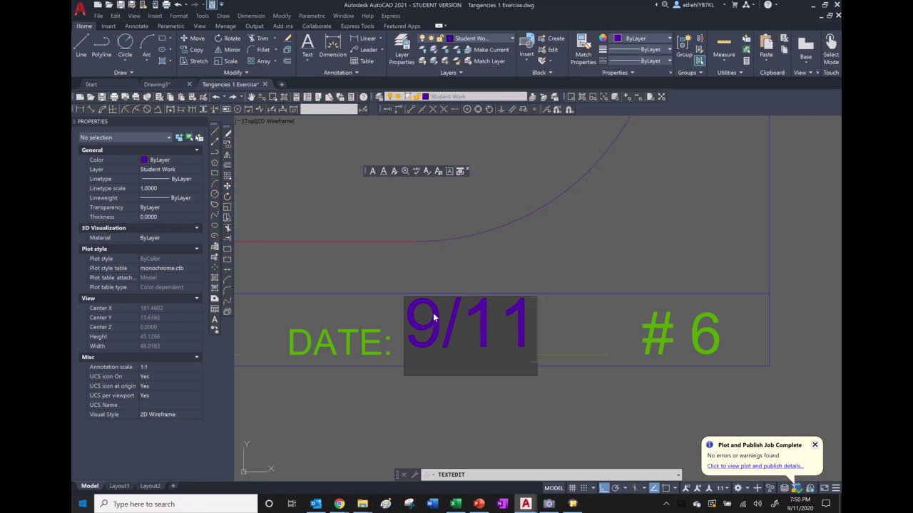
text(/2-)
key(BackSpace)
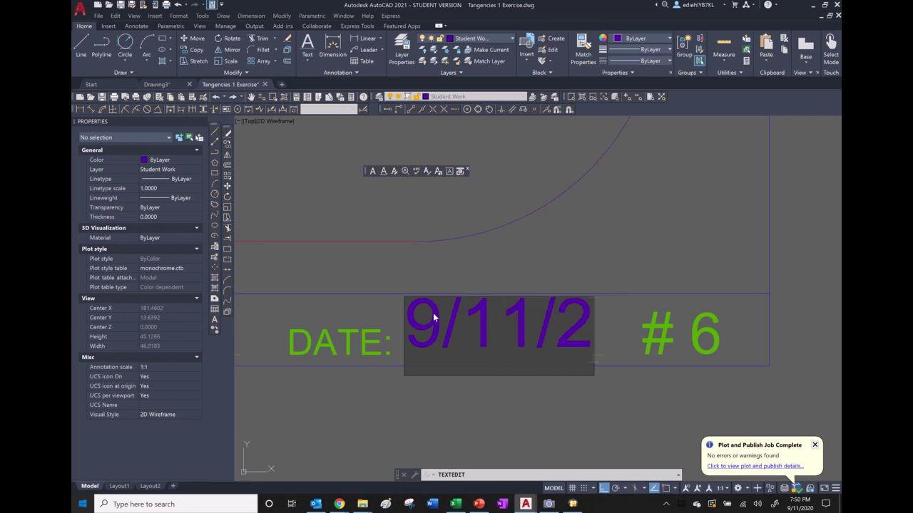
text(0)
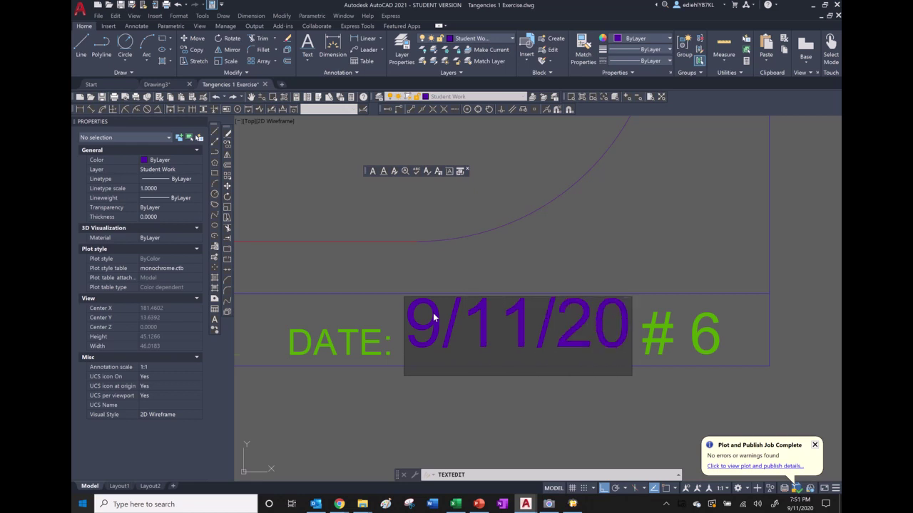
click(460, 271)
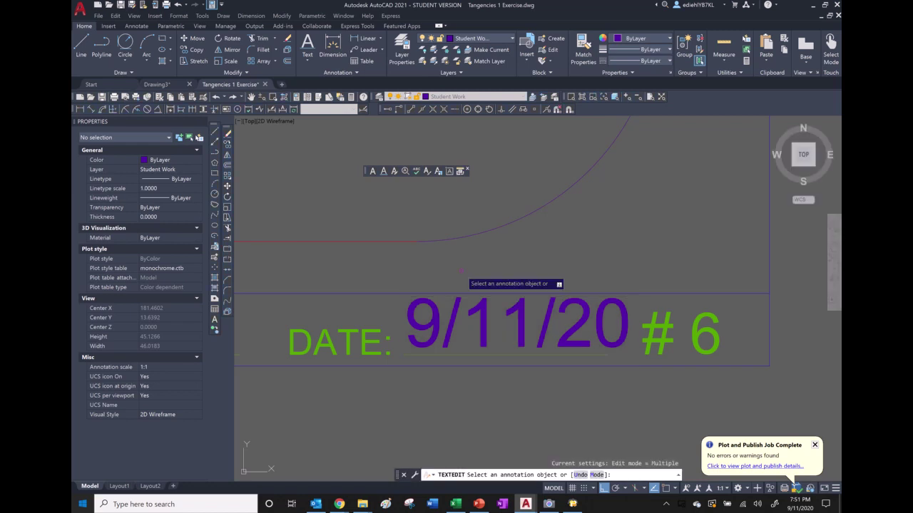
right_click(547, 256)
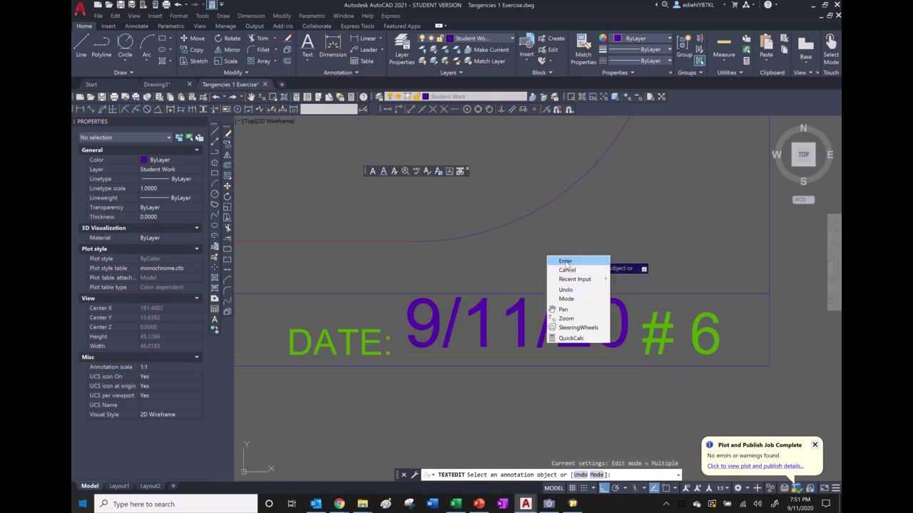
click(565, 261)
Set the width factor of the date text to 0.8
click(549, 317)
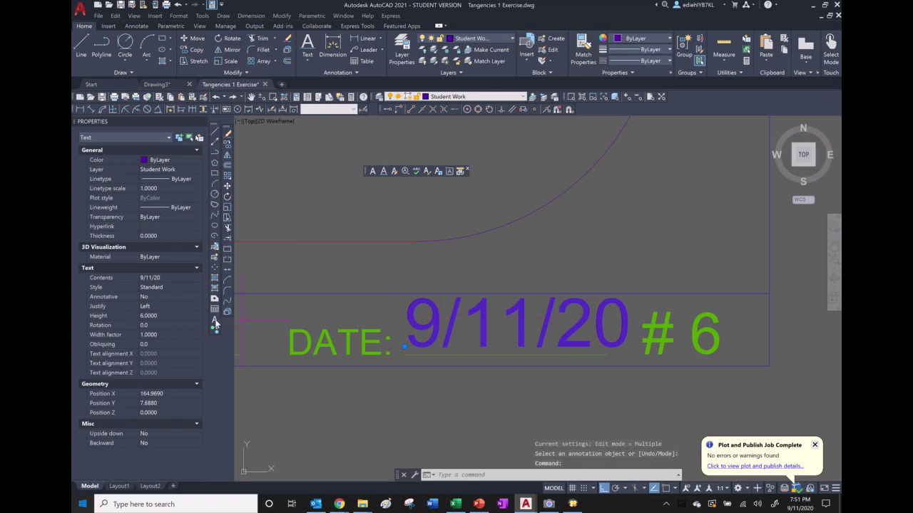
click(160, 316)
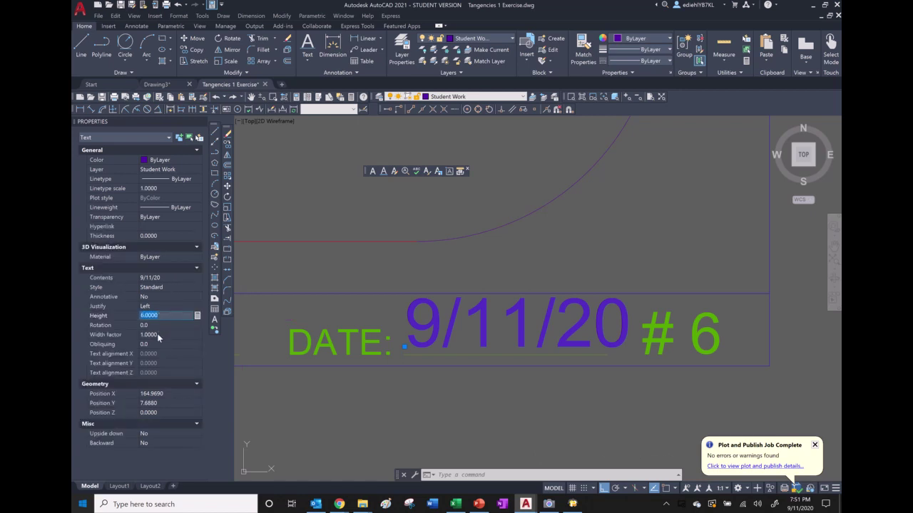
click(157, 335)
text(.8)
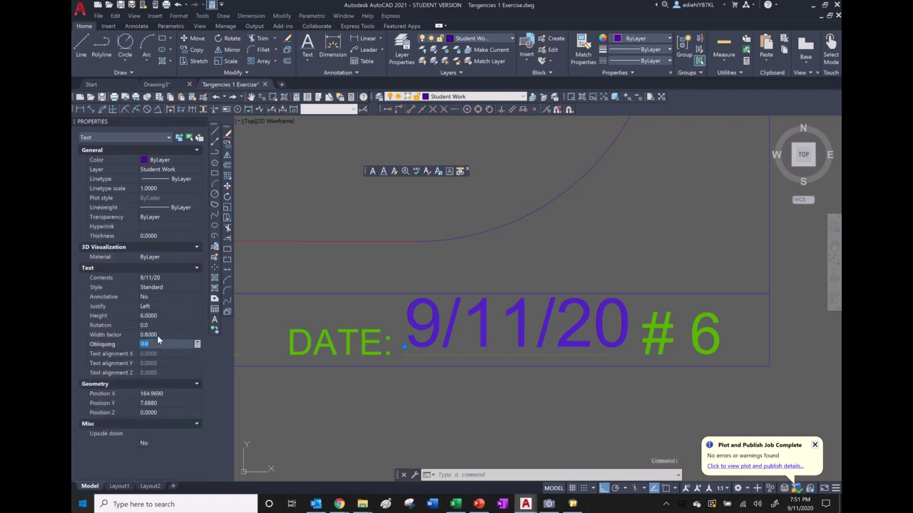
Finish the date text's property edit, deselect it and zoom to the extents of the whole exercise sheet
key(Tab)
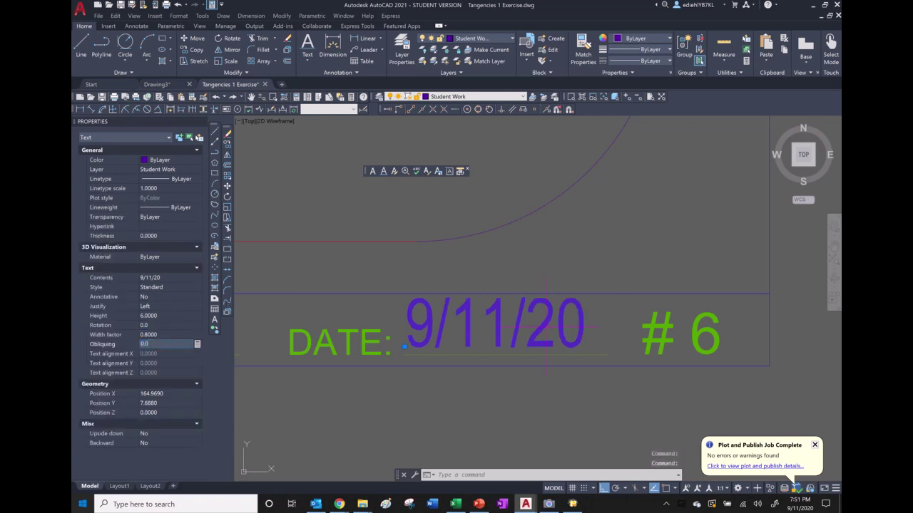
key(Escape)
key(Escape)
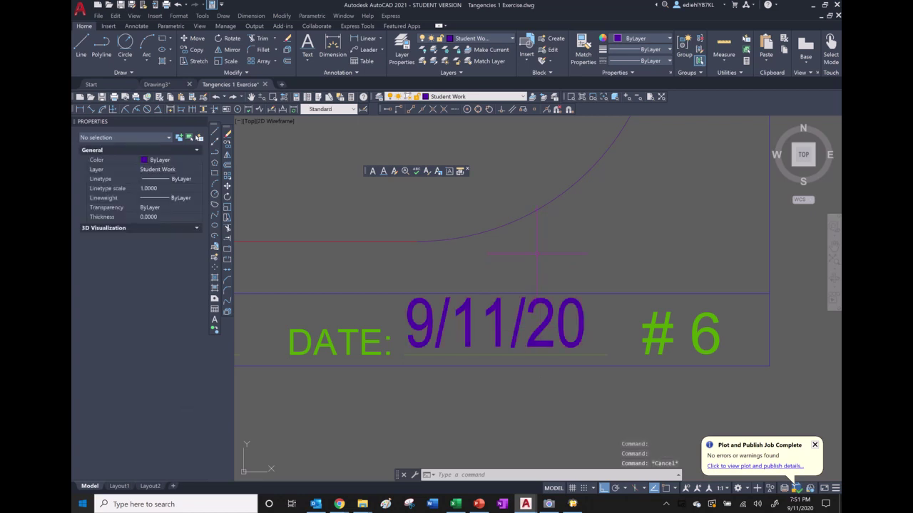
scroll(535, 265, down, 2)
scroll(524, 282, down, 6)
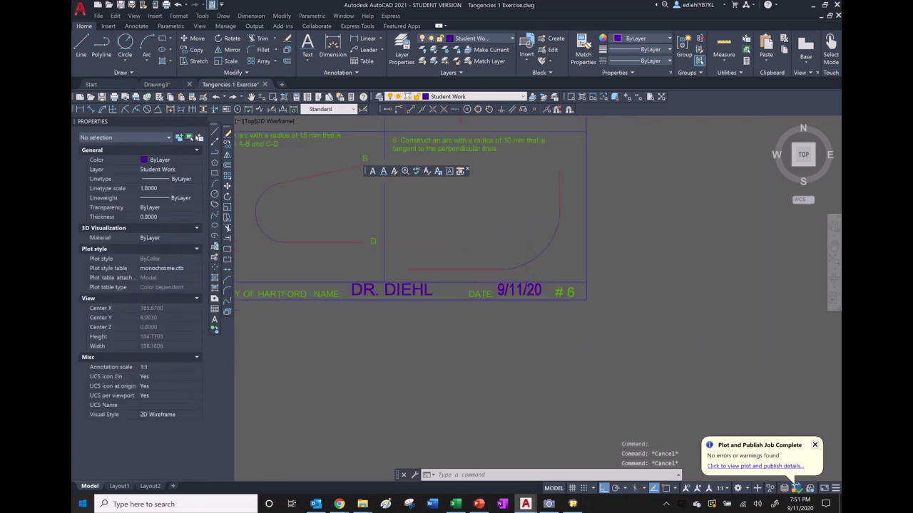
click(661, 98)
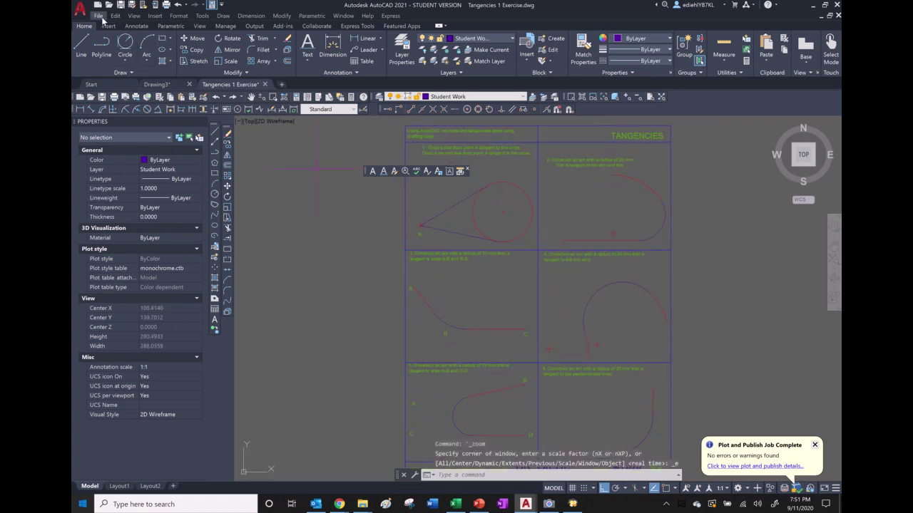
Switch to PowerPoint and look up the required HW3a DWG and PDF file names on the Exercise 2 and 3 Deliverables slide
click(479, 504)
scroll(412, 357, up, 4)
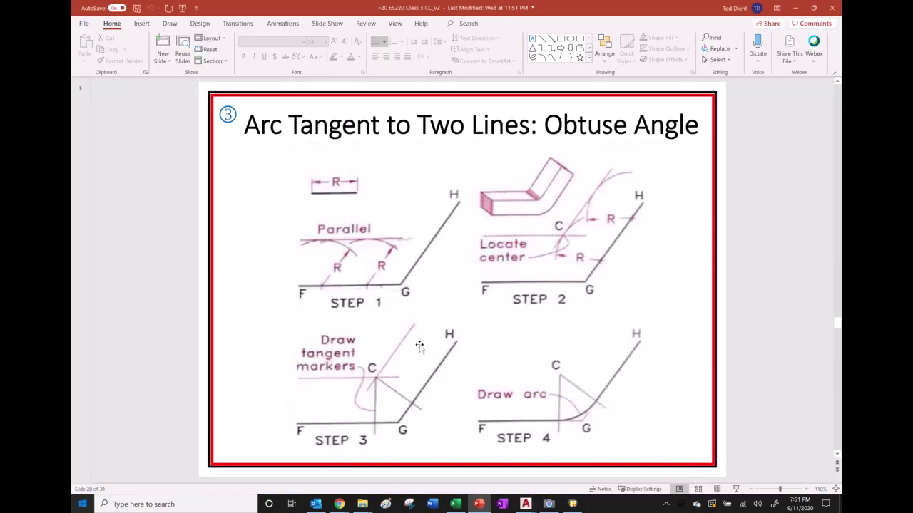
scroll(419, 346, up, 3)
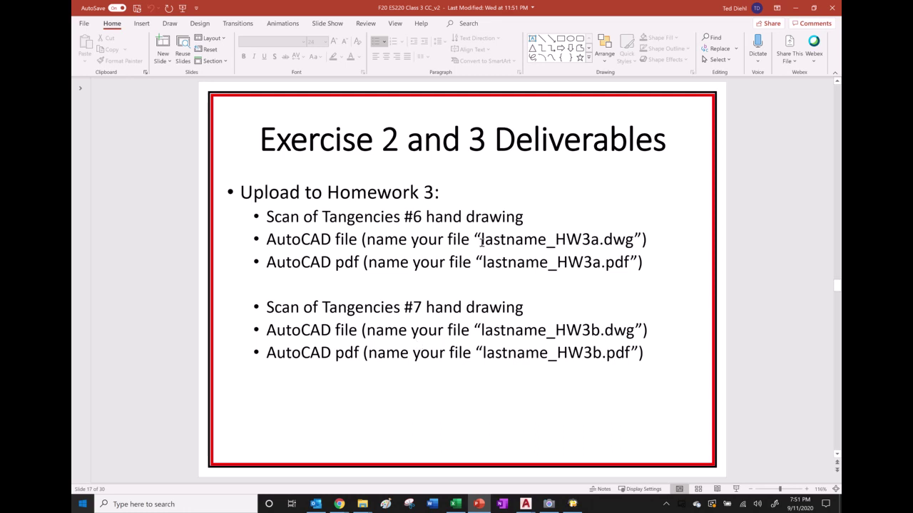
drag(485, 243, 596, 243)
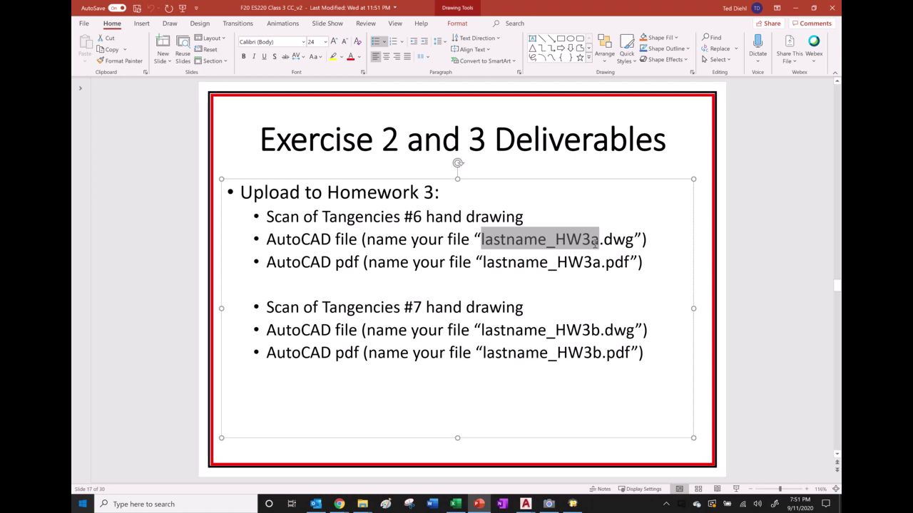
click(582, 263)
drag(483, 262, 630, 262)
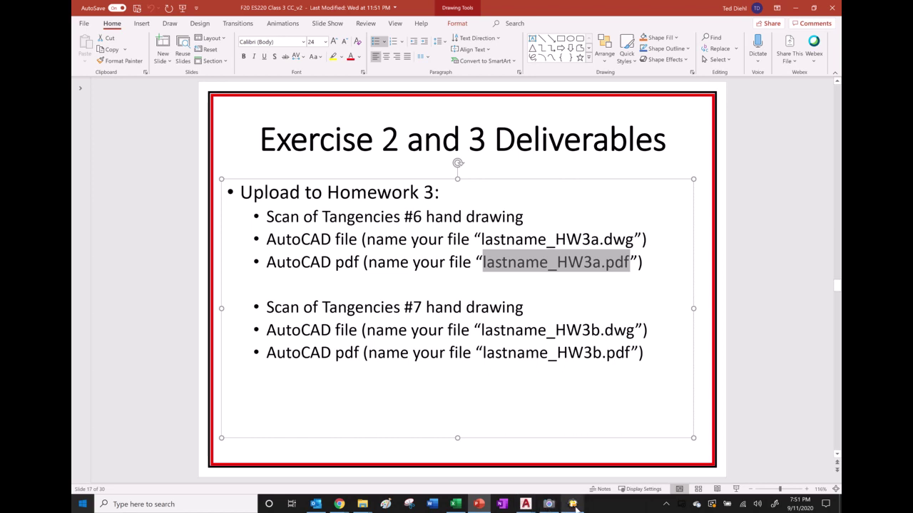
Switch back to the Tangencies 1 Exercise drawing in AutoCAD, dismiss the plot notification and dock the Text toolbar vertically below the Modify toolbar
mouse_move(528, 501)
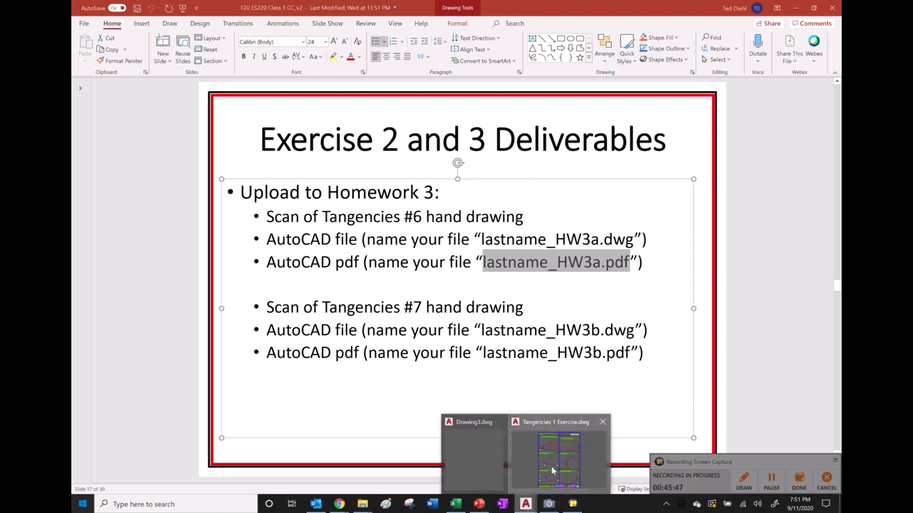
click(552, 466)
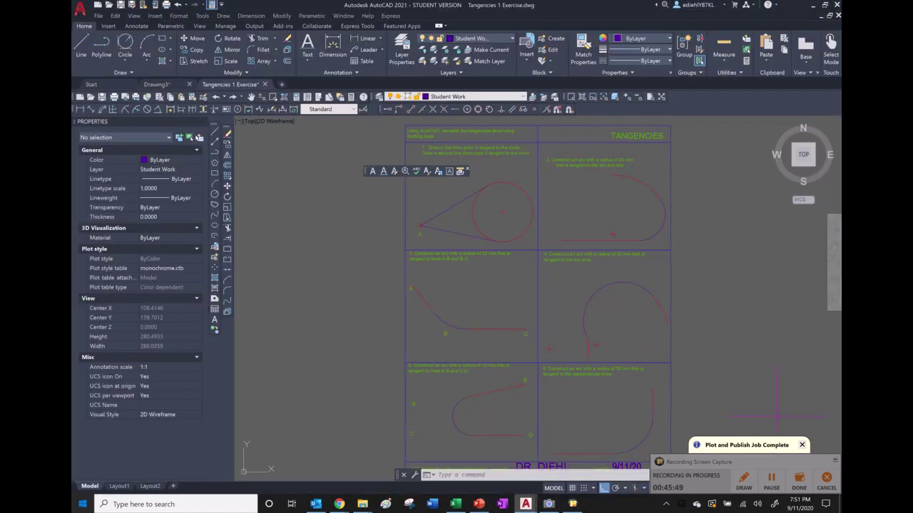
mouse_move(800, 447)
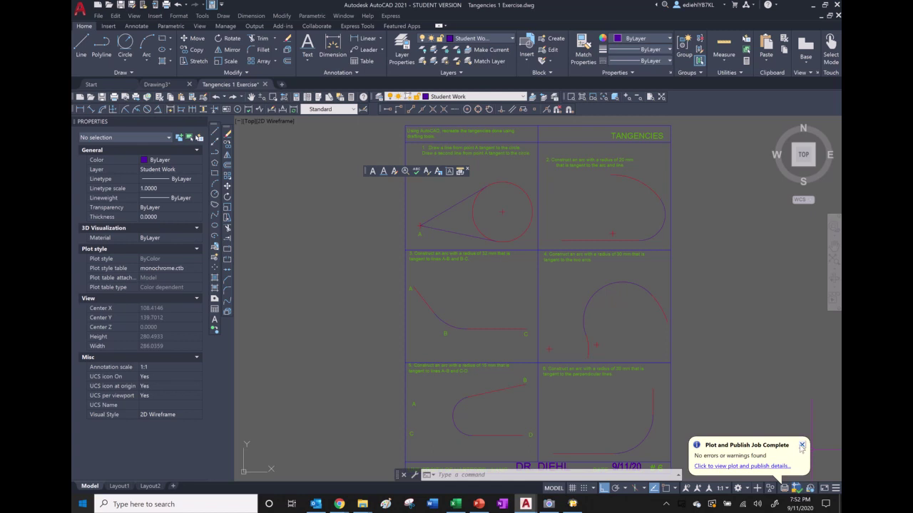
click(801, 447)
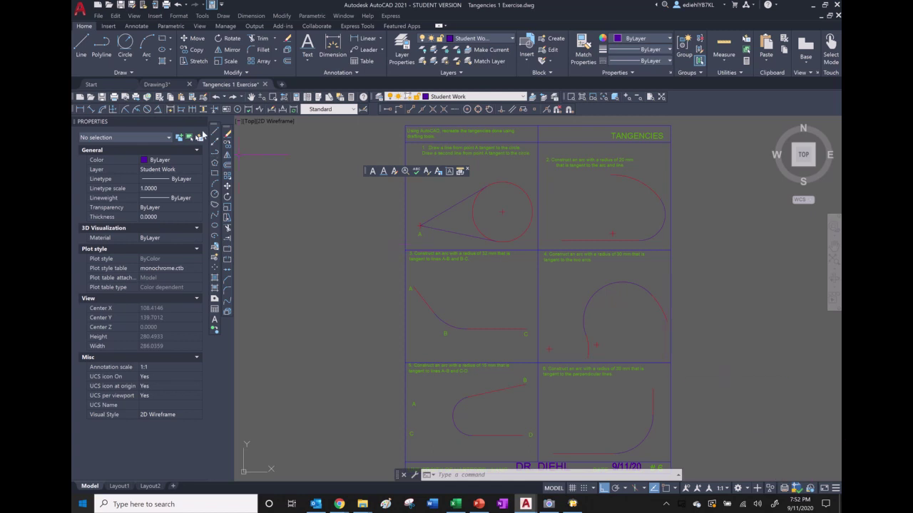
drag(370, 175, 363, 176)
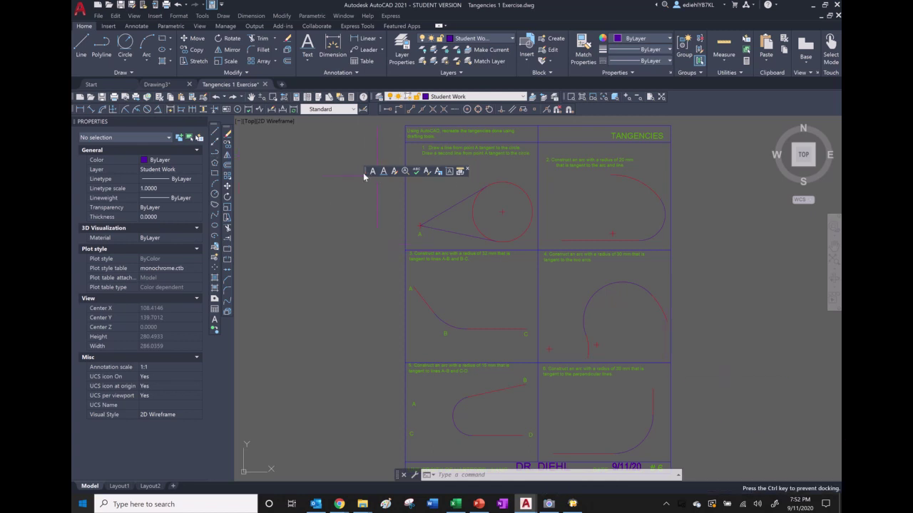
drag(241, 326, 228, 369)
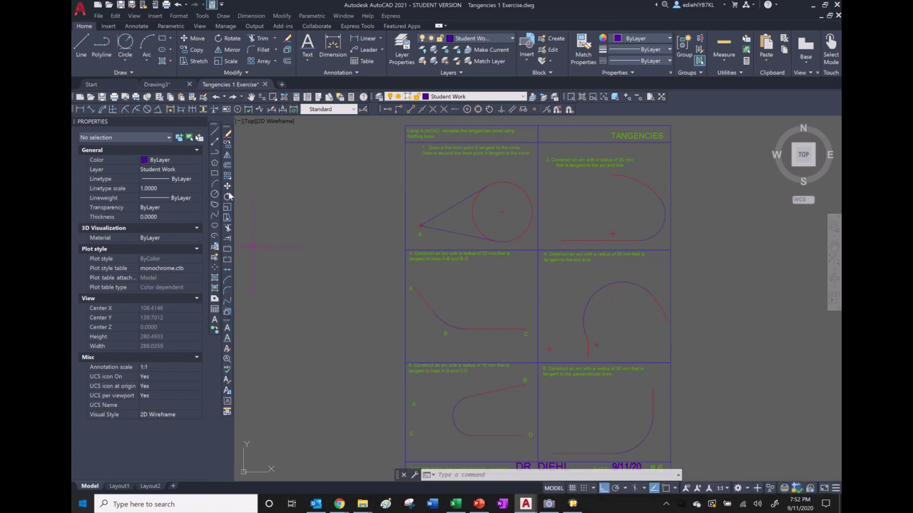
Start plotting the drawing with Microsoft Print to PDF, preview the full sheet and return to the plot settings
click(100, 16)
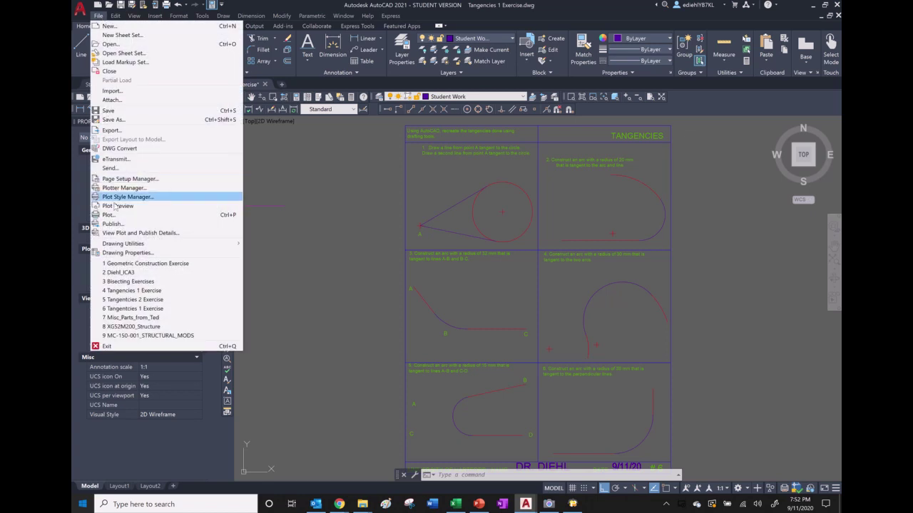
click(108, 216)
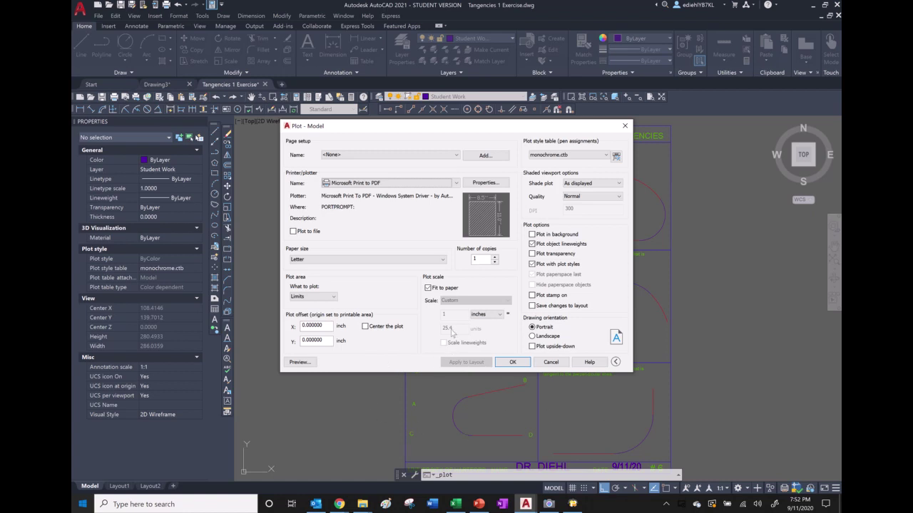
click(299, 363)
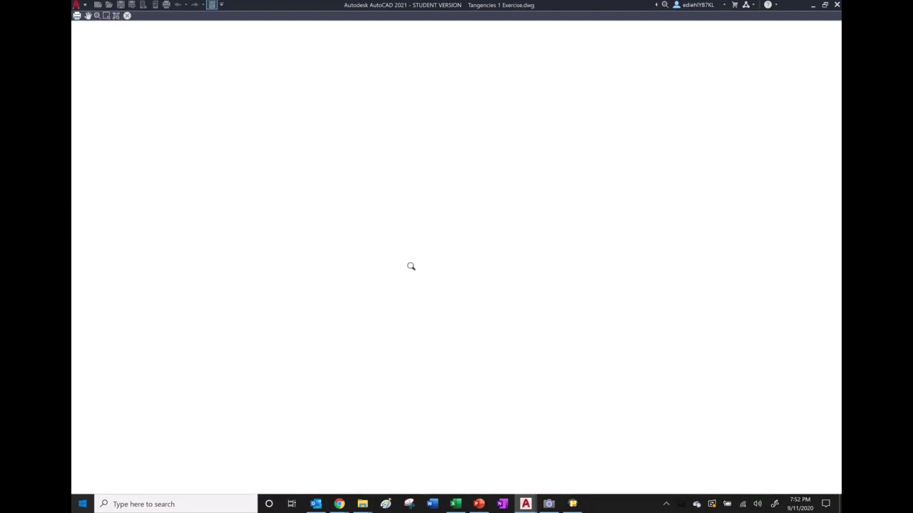
right_click(419, 267)
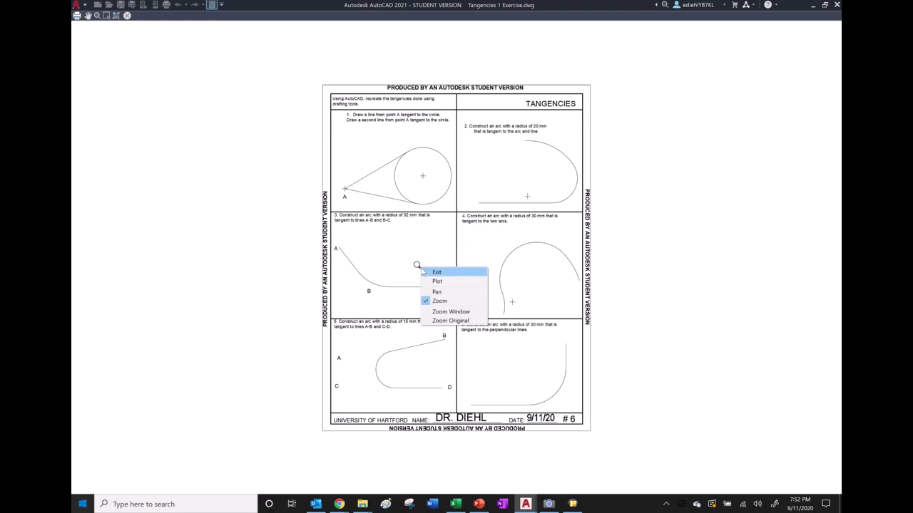
click(435, 273)
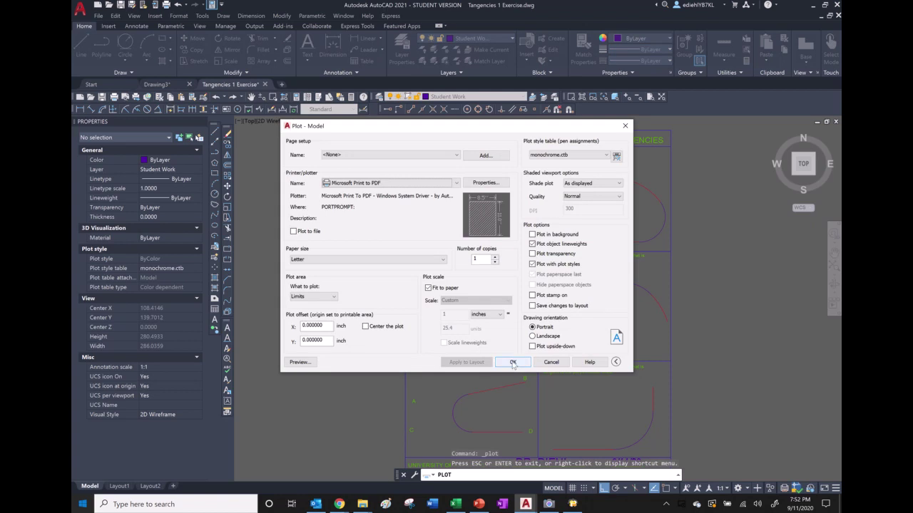
Plot the sheet to a PDF in the AutoCad folder, named with the last name followed by _HW3a
click(511, 360)
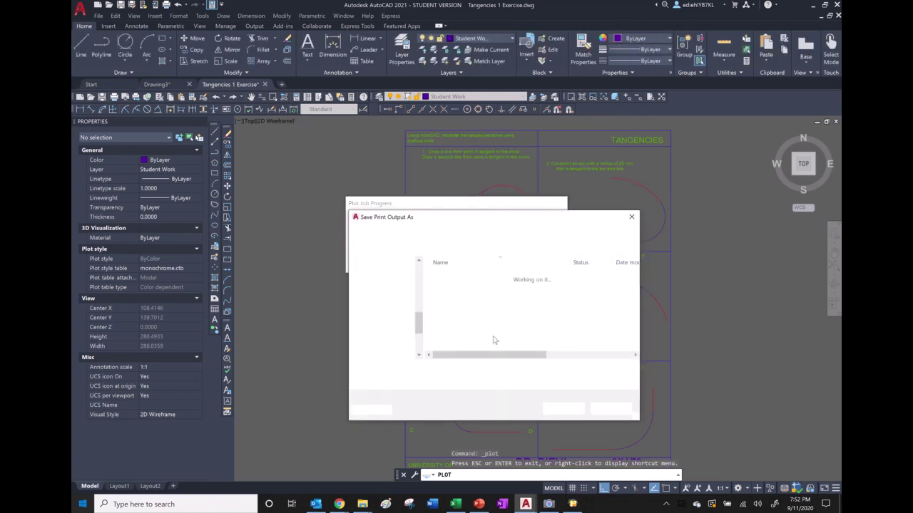
text(D)
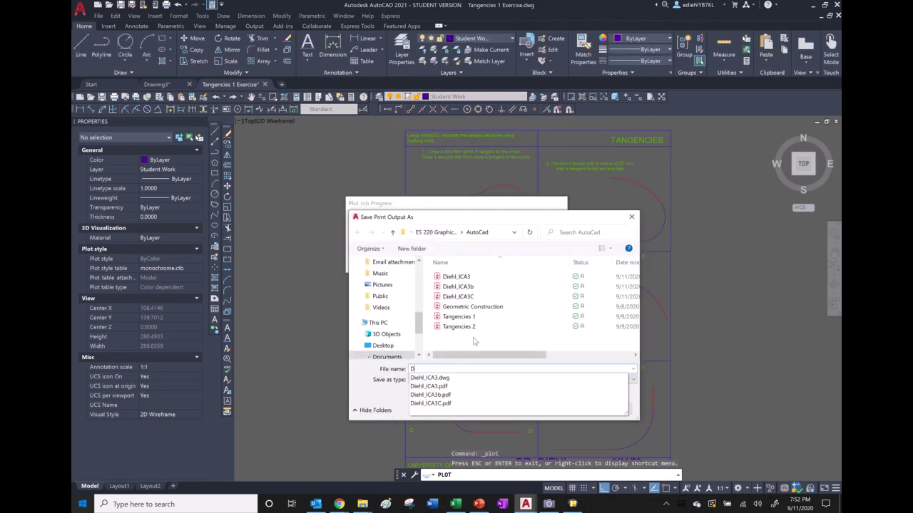
text(iehl_HW3a)
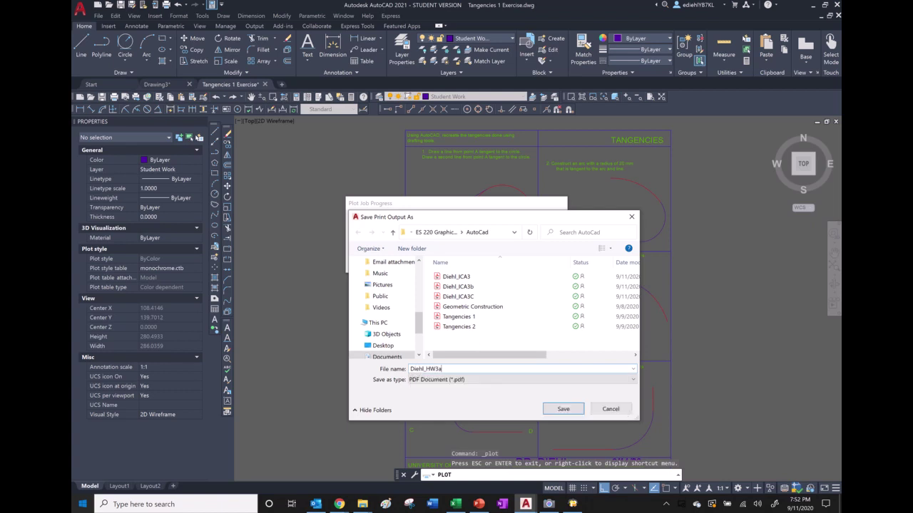
click(562, 408)
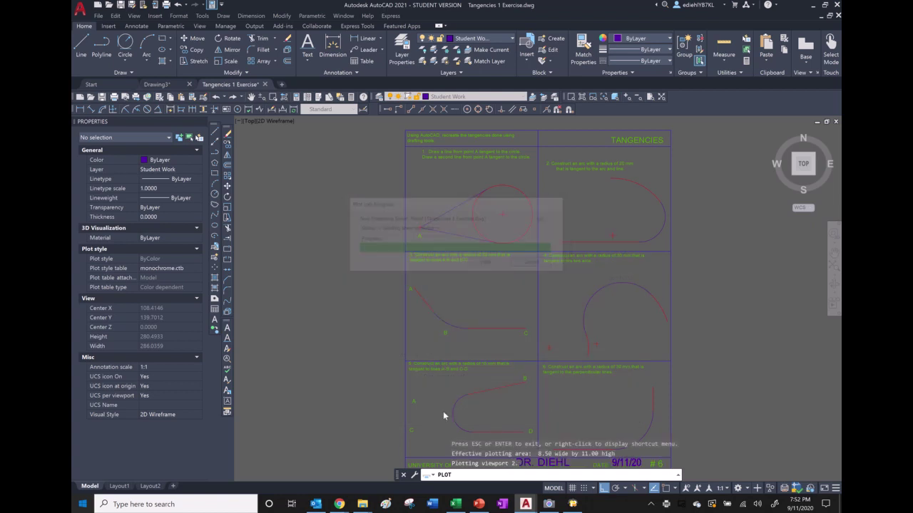
Switch to the AutoCad folder in File Explorer and preview the newly plotted HW3a PDF
mouse_move(362, 504)
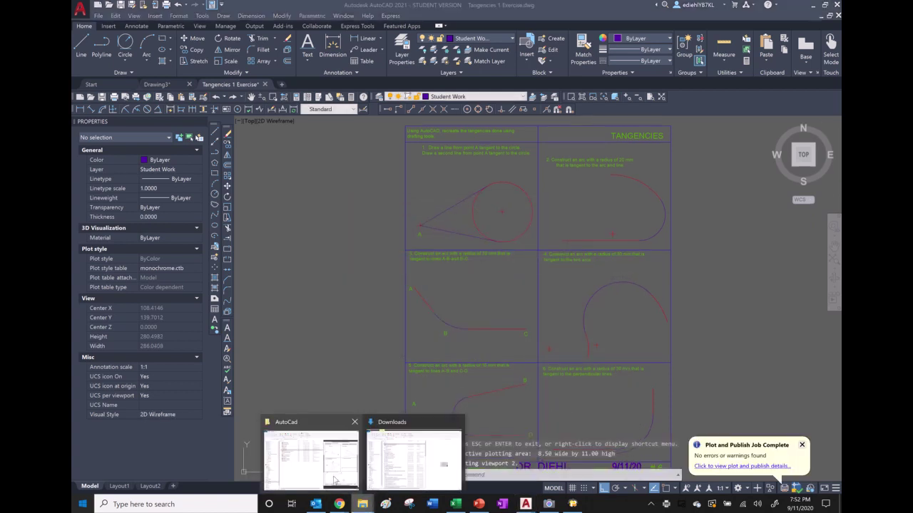
click(311, 456)
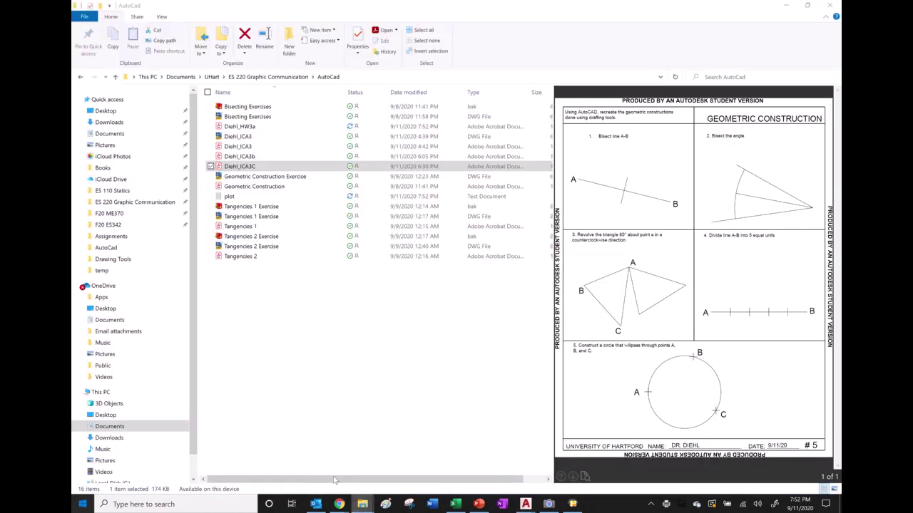
click(242, 126)
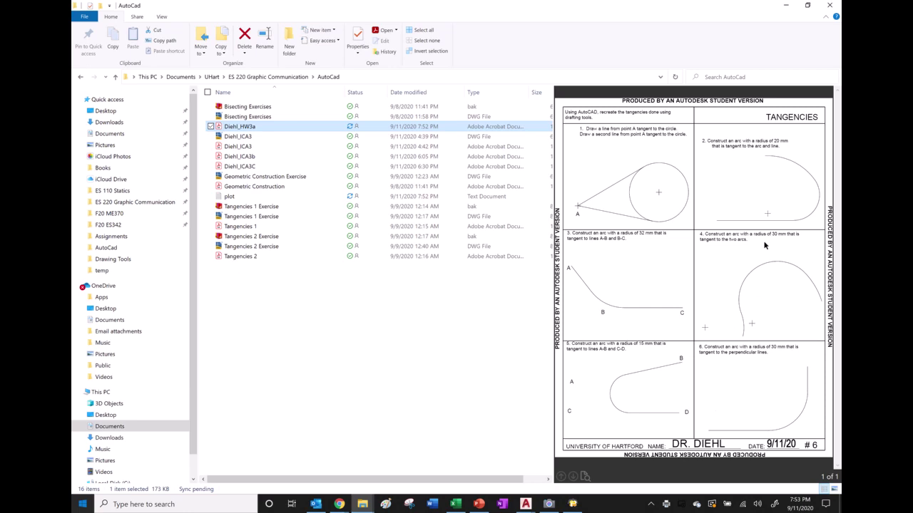
Switch back to the Tangencies 1 Exercise drawing in AutoCAD and review its layers, checking the lineweight assigned to Borders
click(533, 504)
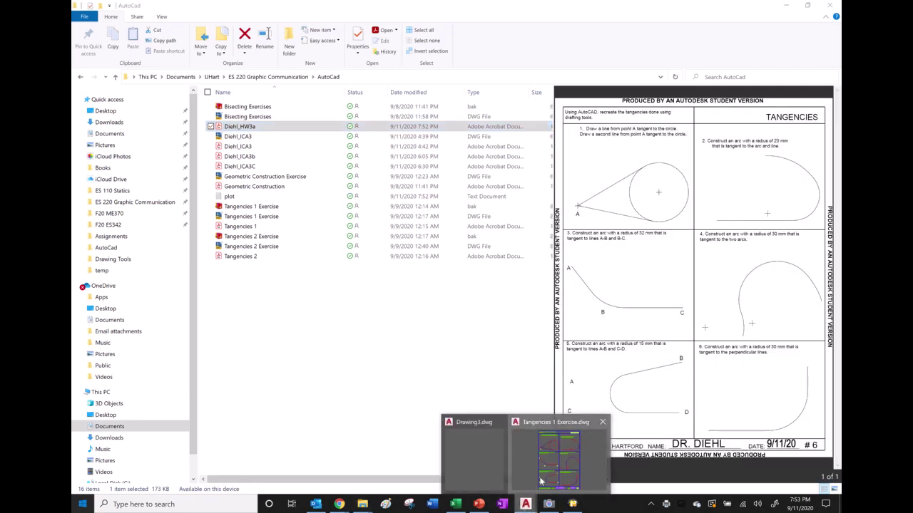
click(558, 460)
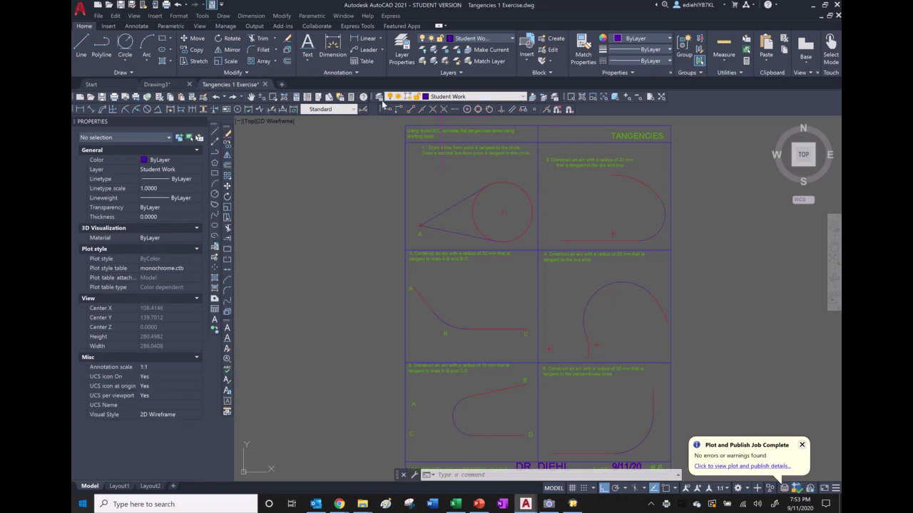
click(523, 100)
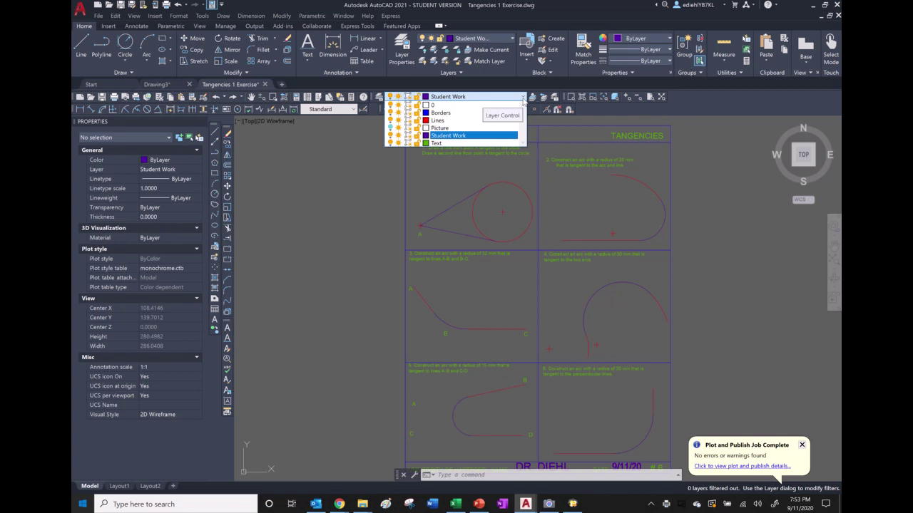
click(719, 104)
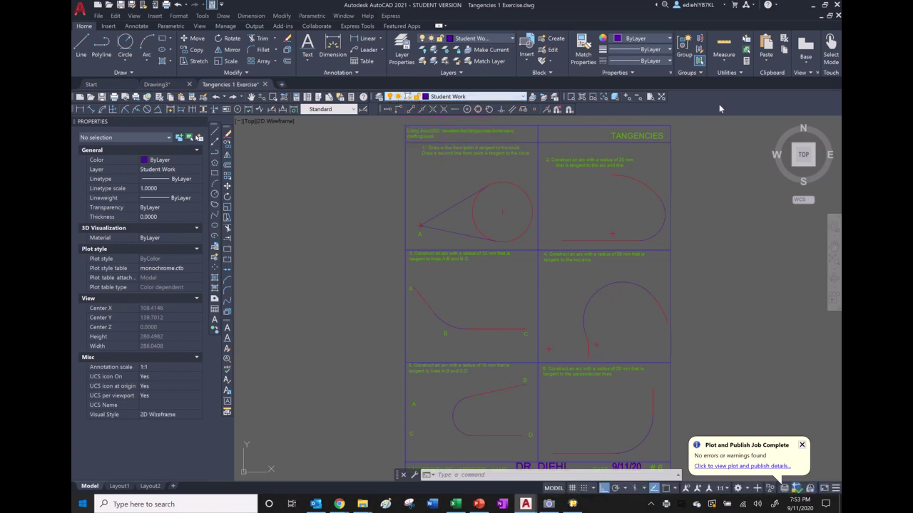
click(378, 98)
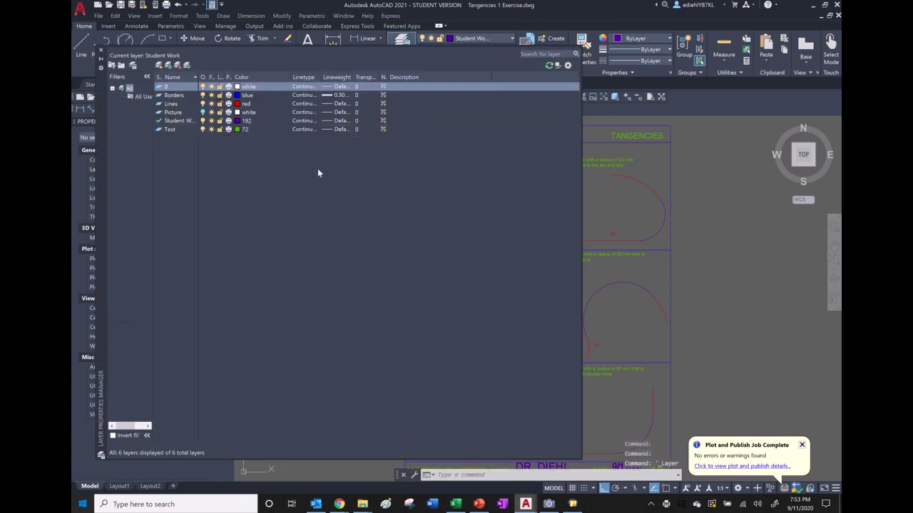
click(341, 95)
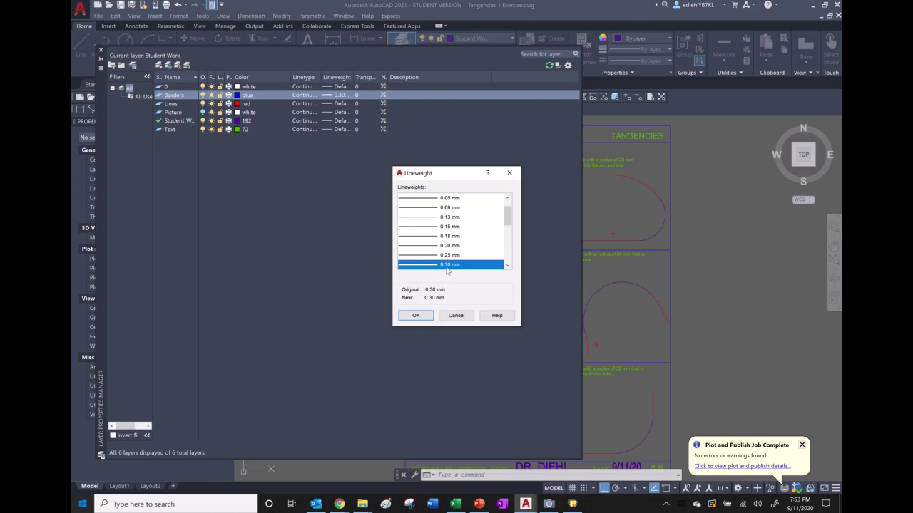
click(460, 315)
click(407, 93)
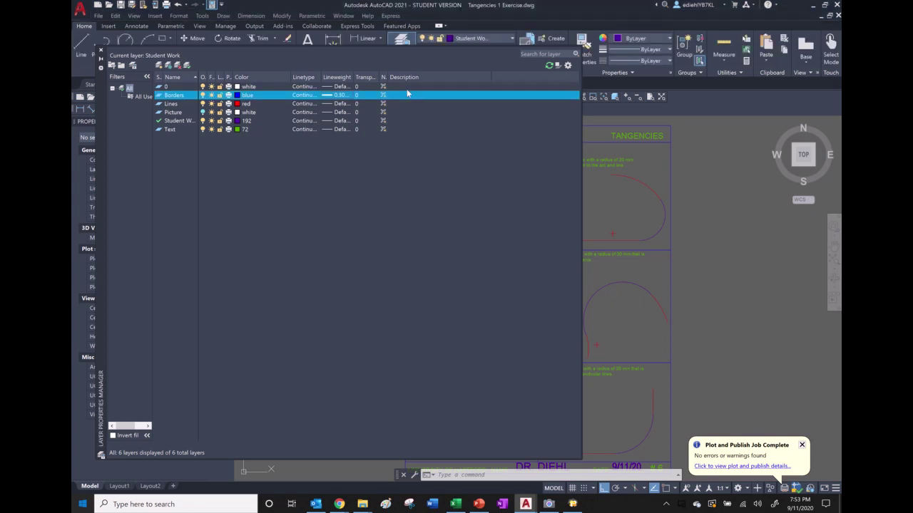
click(101, 50)
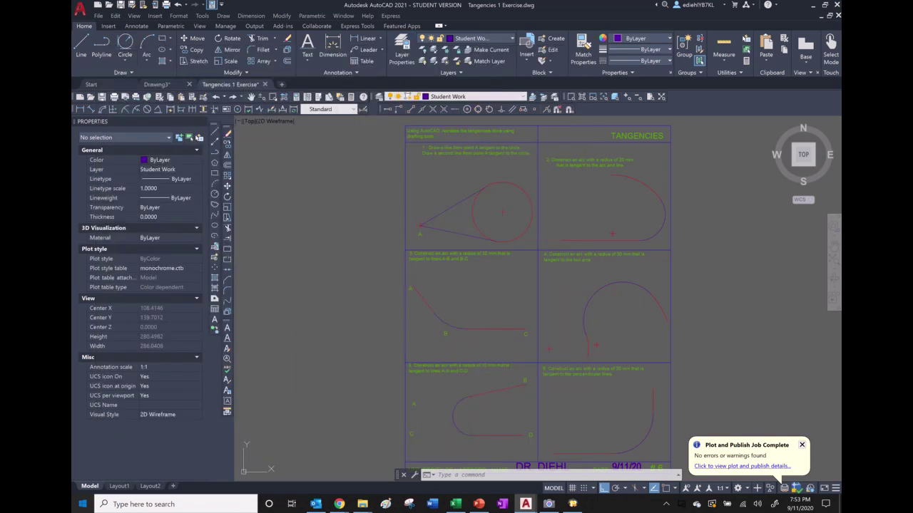
Switch to the AutoCad folder in File Explorer and preview the ICA3 PDF to compare it with the HW3a PDF
mouse_move(362, 504)
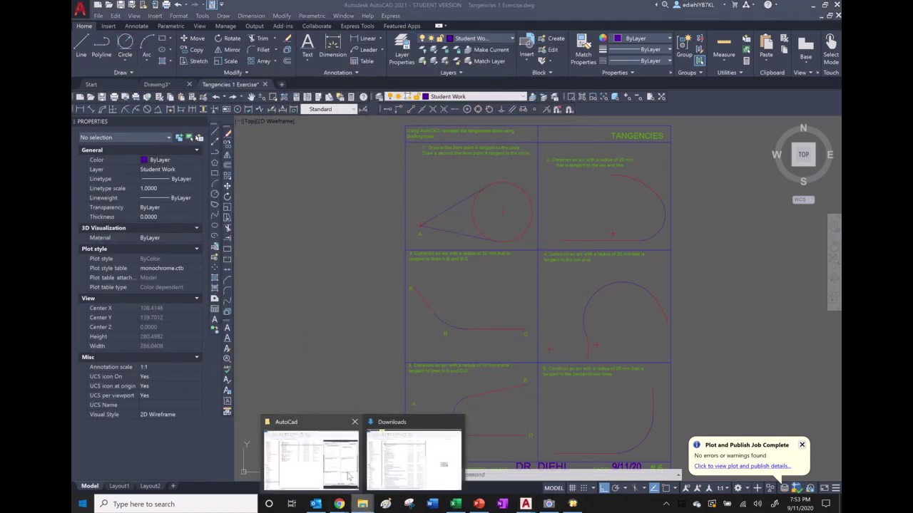
click(350, 473)
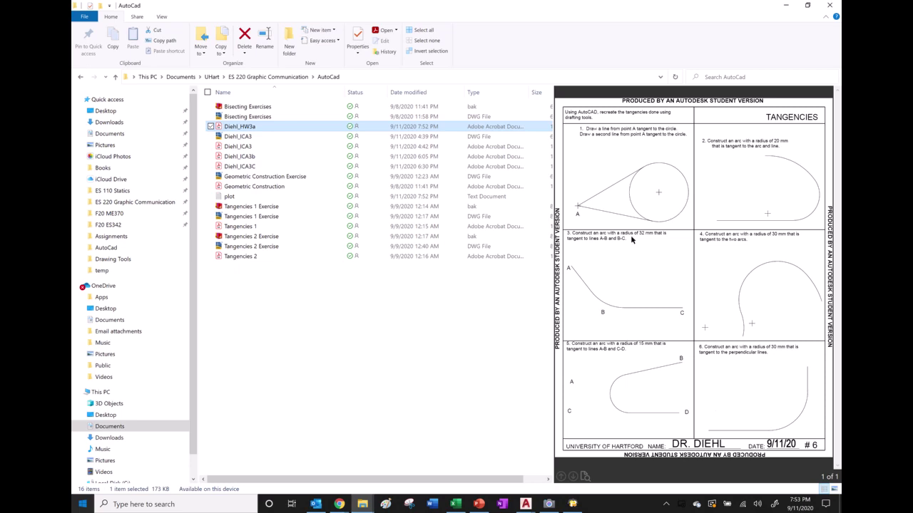
click(242, 147)
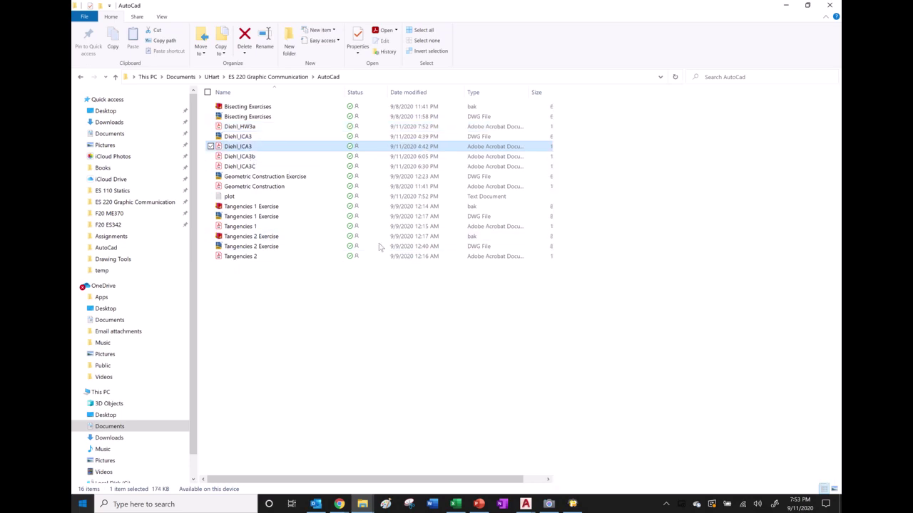
Switch back to the Tangencies 1 Exercise drawing in AutoCAD and review its plot settings without plotting again
click(526, 504)
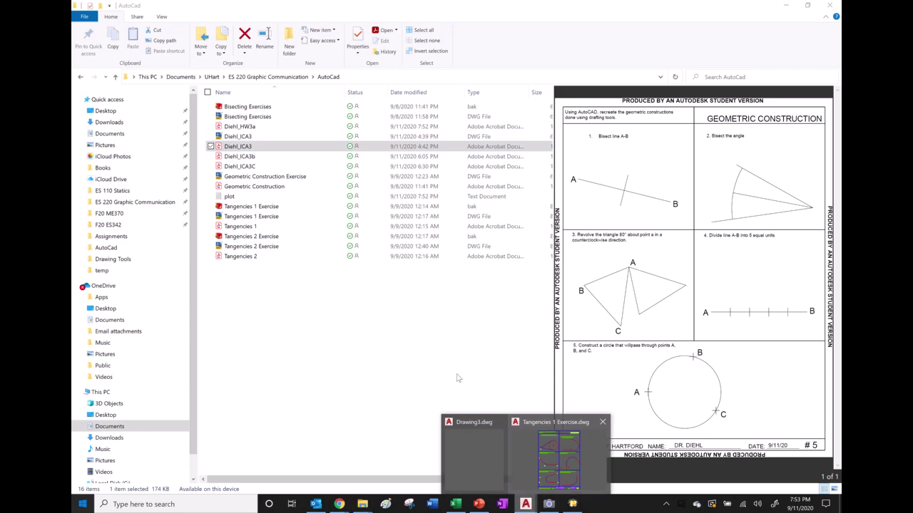
click(557, 456)
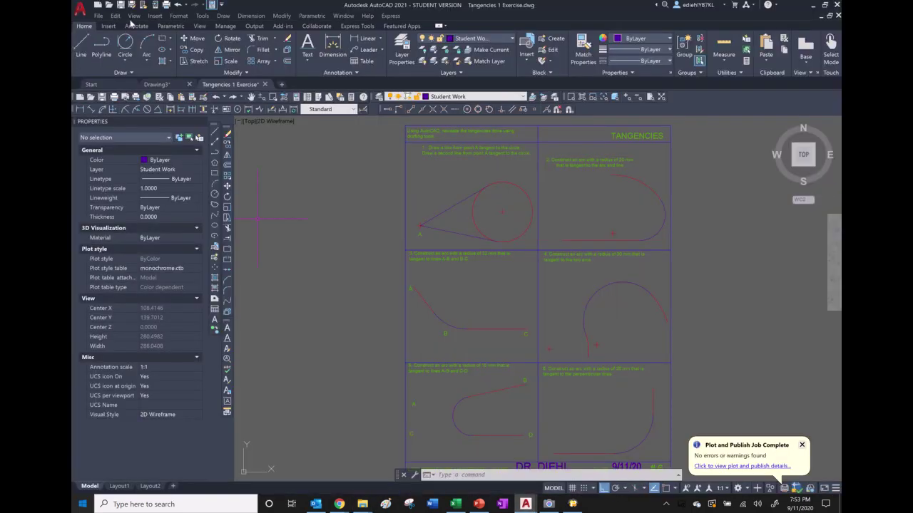
click(98, 15)
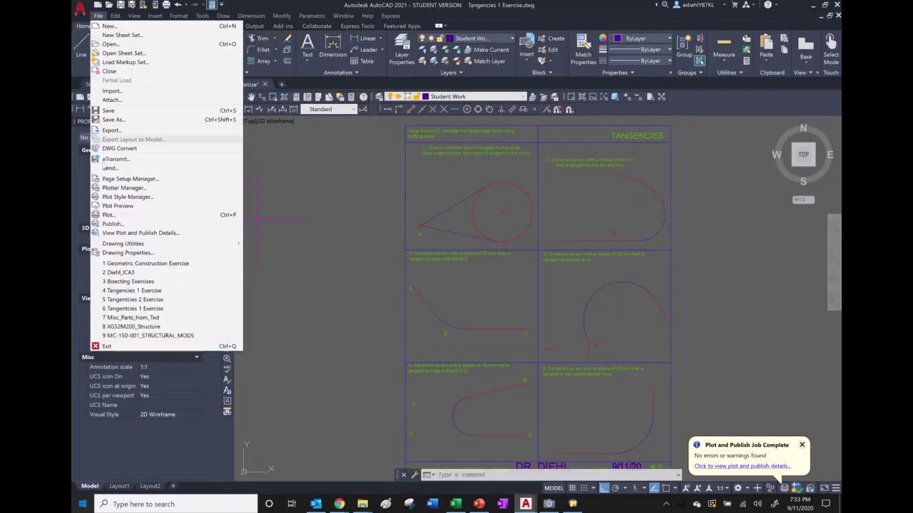
click(119, 218)
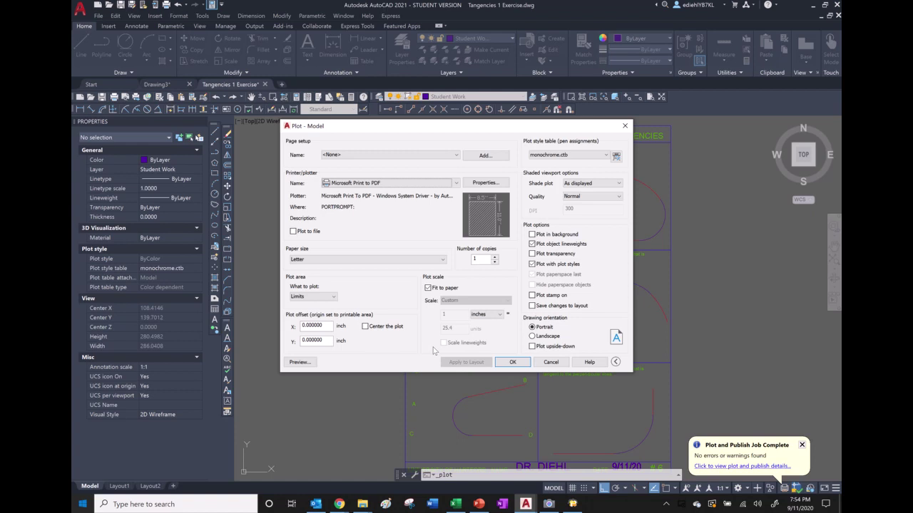
click(550, 362)
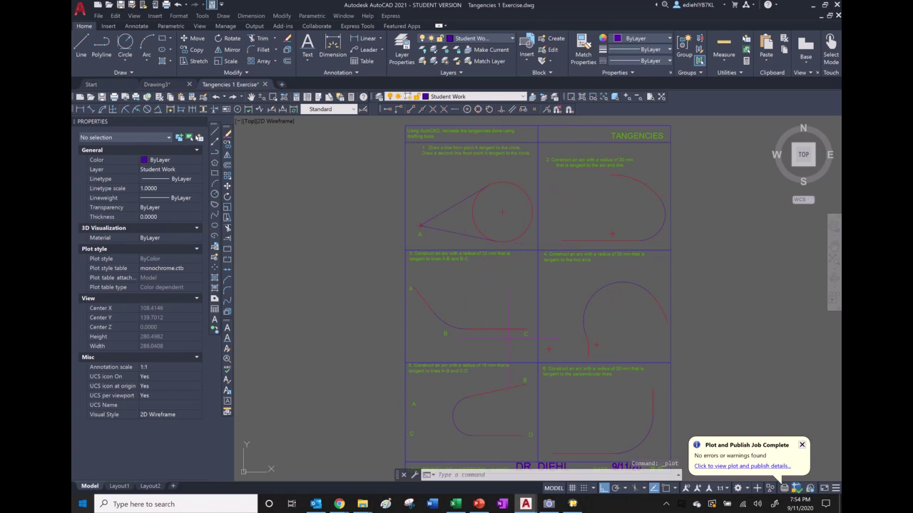
click(572, 505)
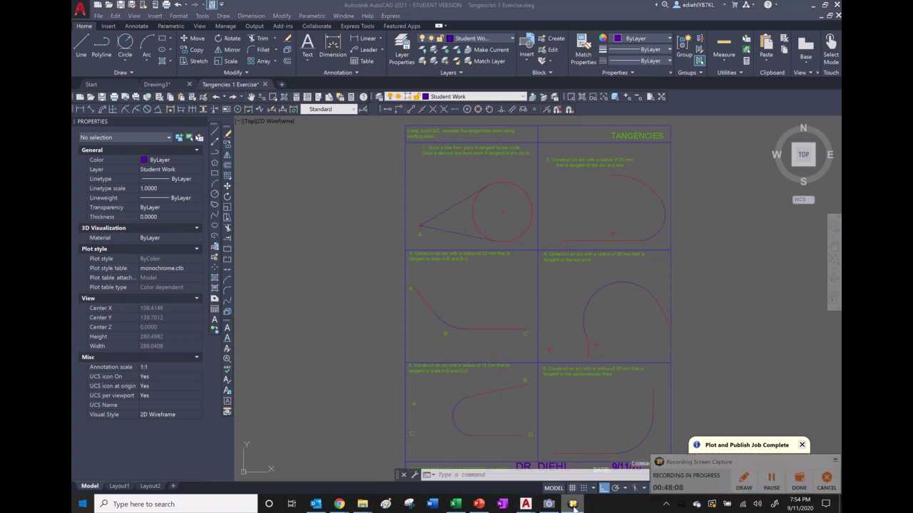